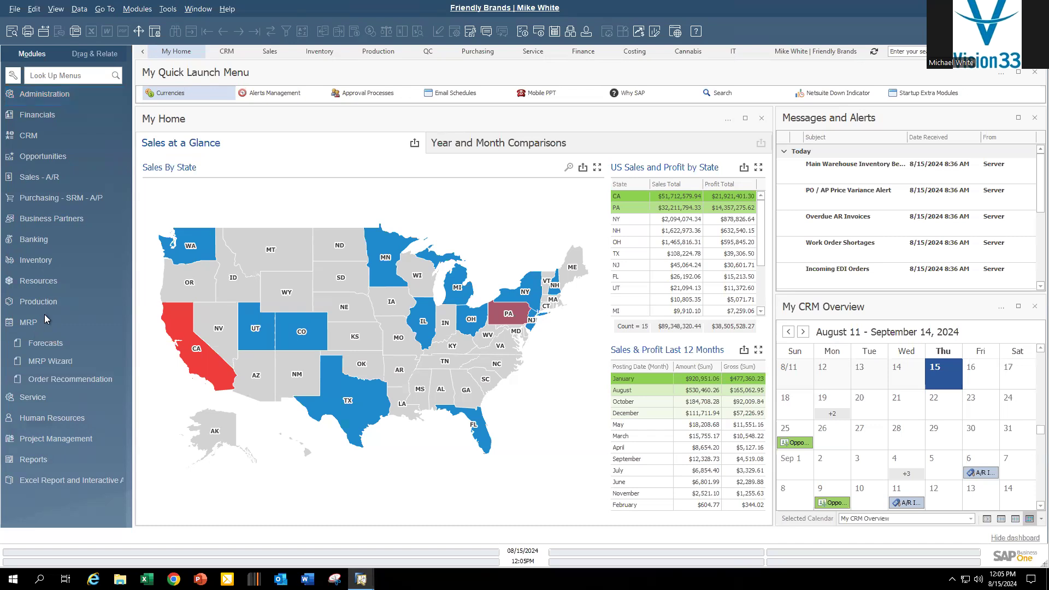
Step: Open the item master record for the extra large safety vest SV1000-YL-XL by searching product IDs for "sv"
{"action": "left_click", "coordinate": [34, 261]}
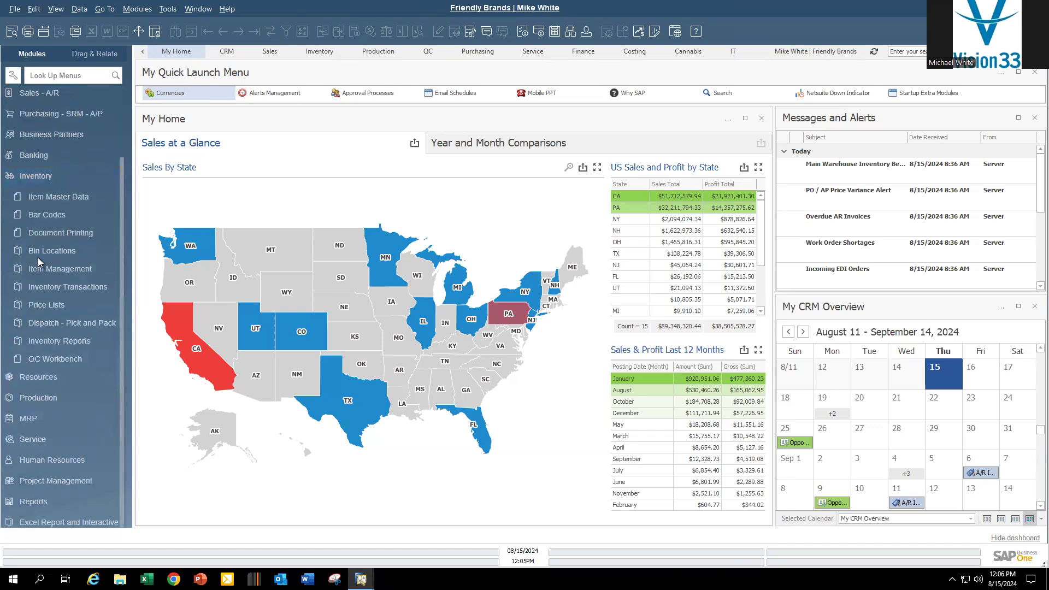
{"action": "left_click", "coordinate": [65, 198]}
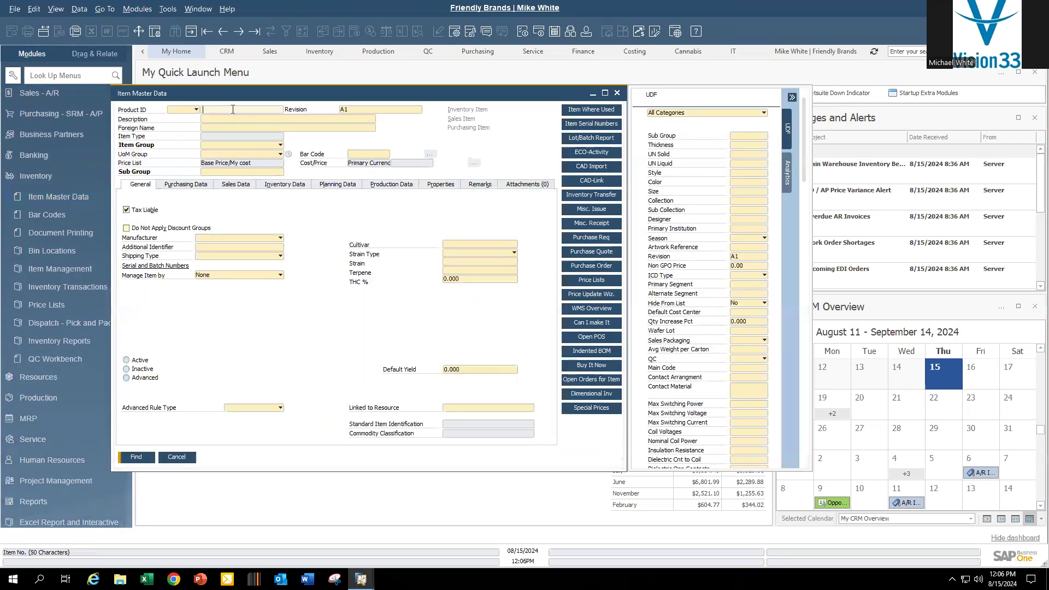
{"action": "type", "text": "sv"}
{"action": "key", "text": "Return"}
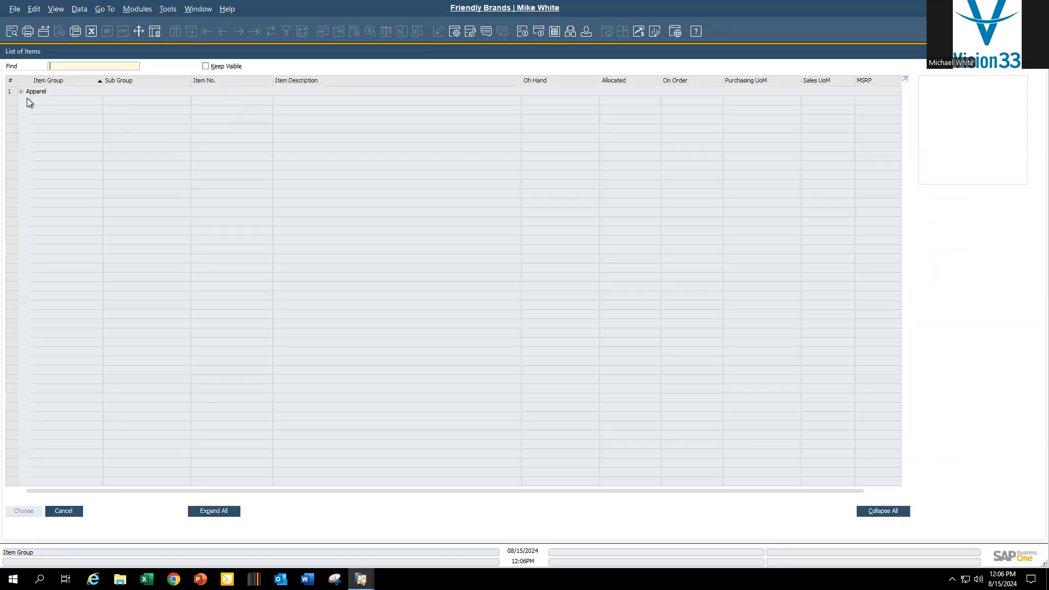
{"action": "left_click", "coordinate": [22, 94]}
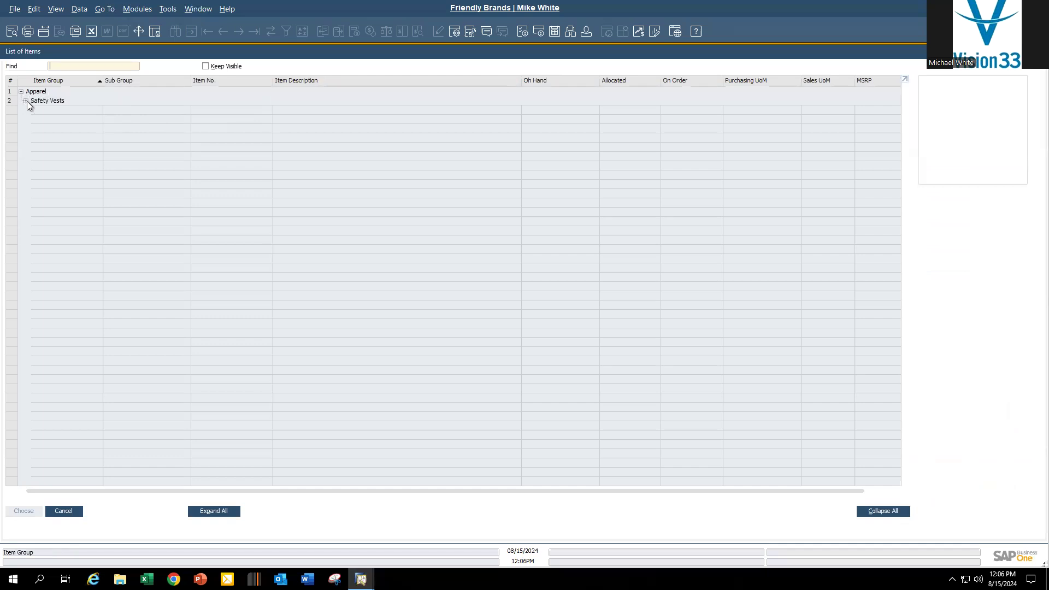
{"action": "left_click", "coordinate": [27, 101]}
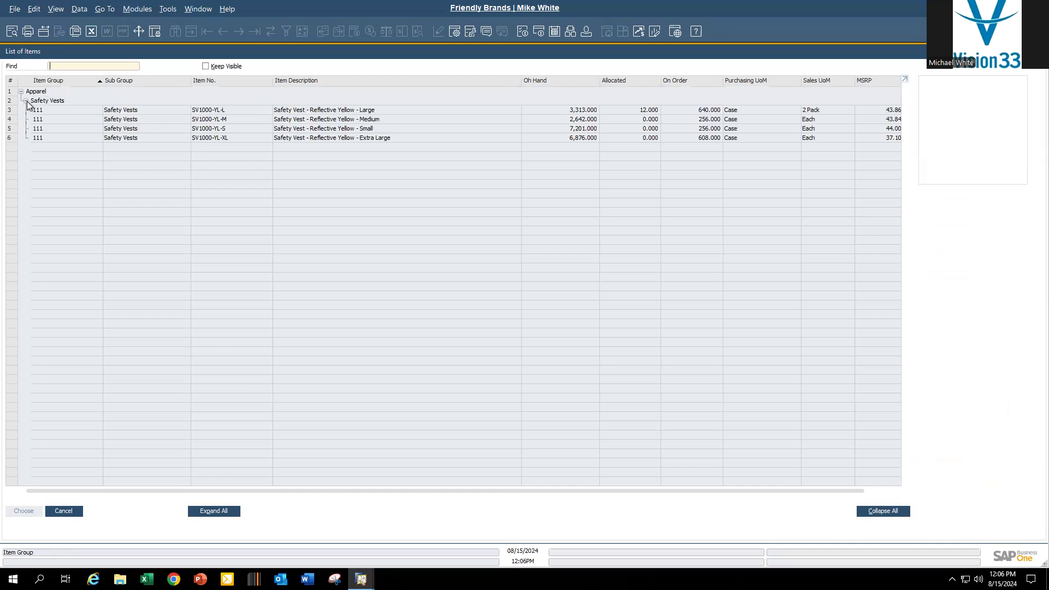
{"action": "left_click", "coordinate": [208, 138]}
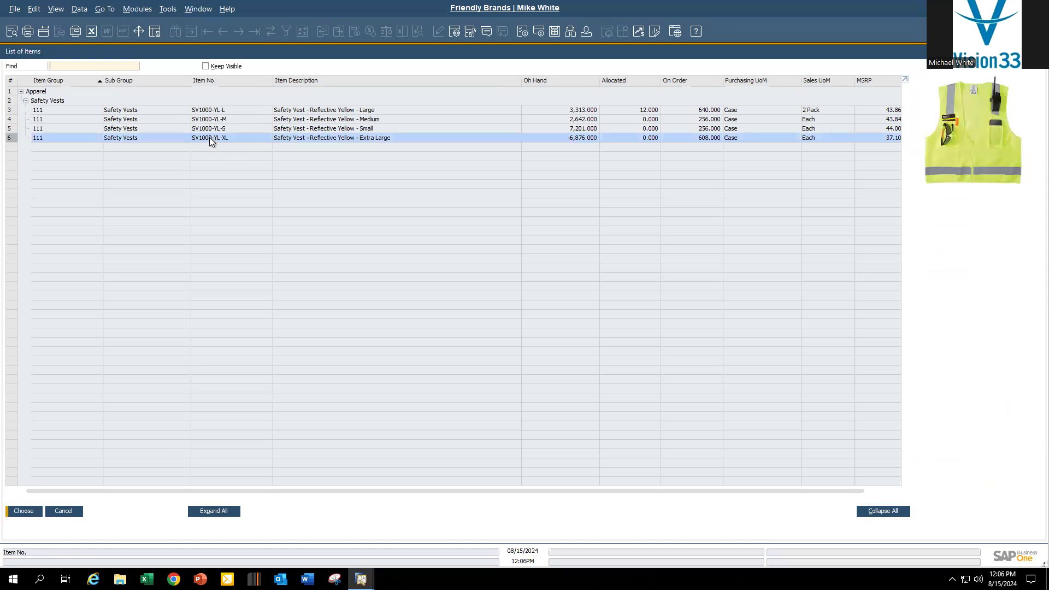
{"action": "double_click", "coordinate": [208, 138]}
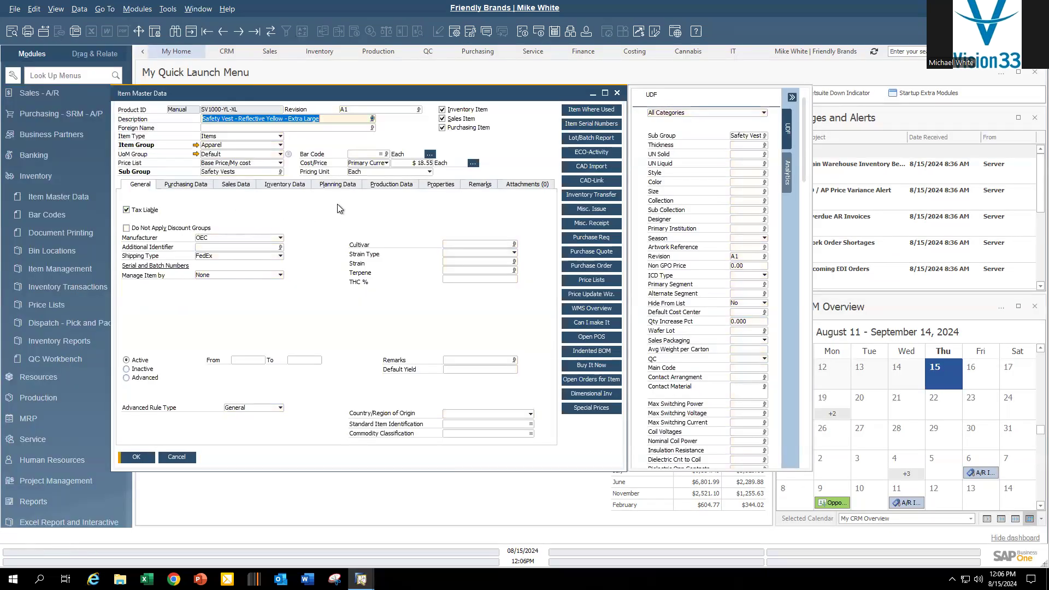
Step: Examine the vest's planning and procurement method options and its production bill of materials
{"action": "left_click", "coordinate": [339, 184]}
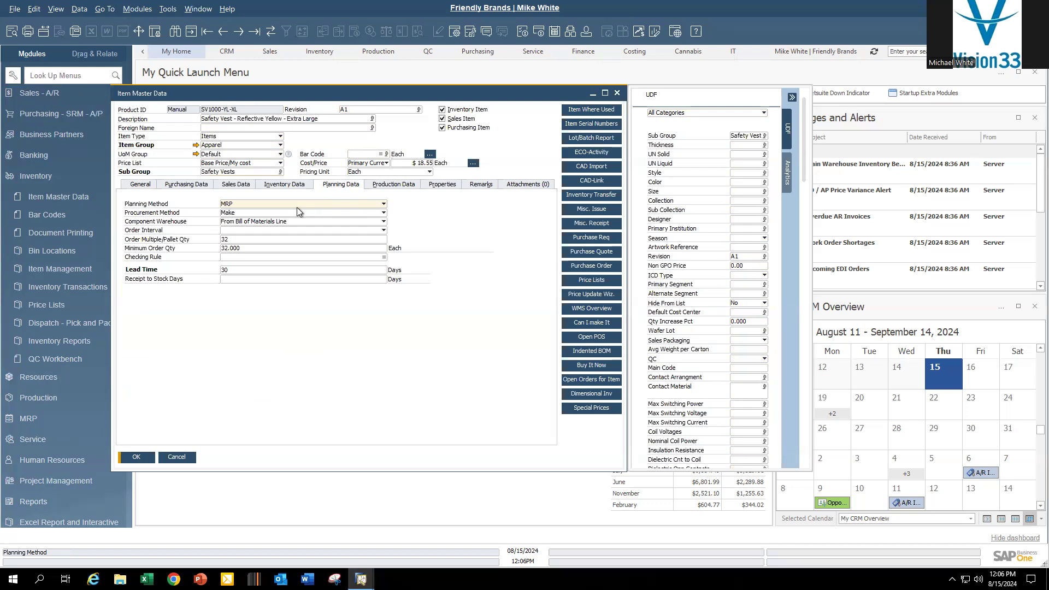
{"action": "left_click", "coordinate": [249, 203]}
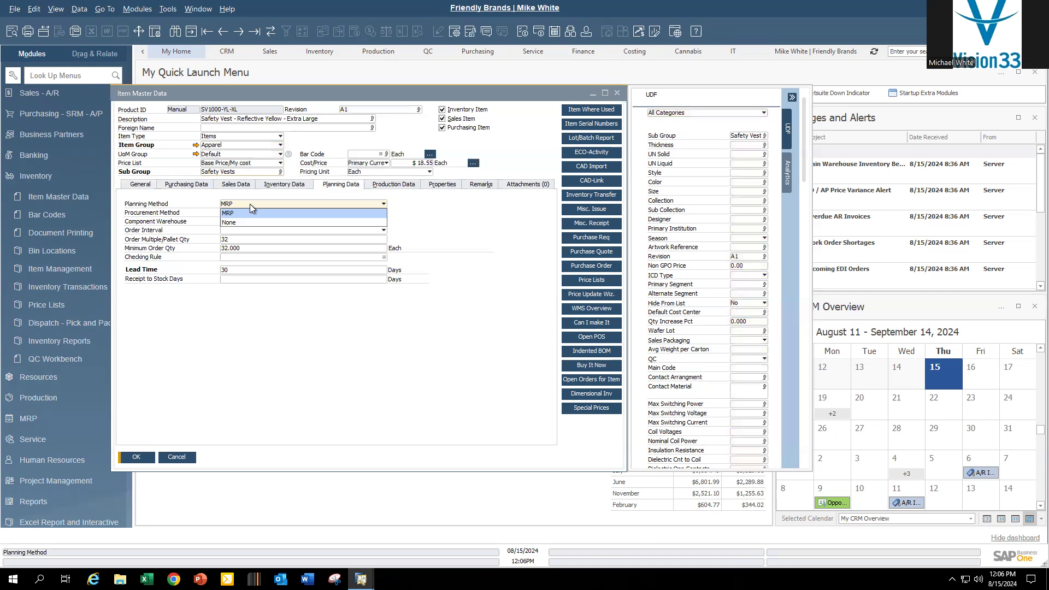
{"action": "left_click", "coordinate": [250, 204]}
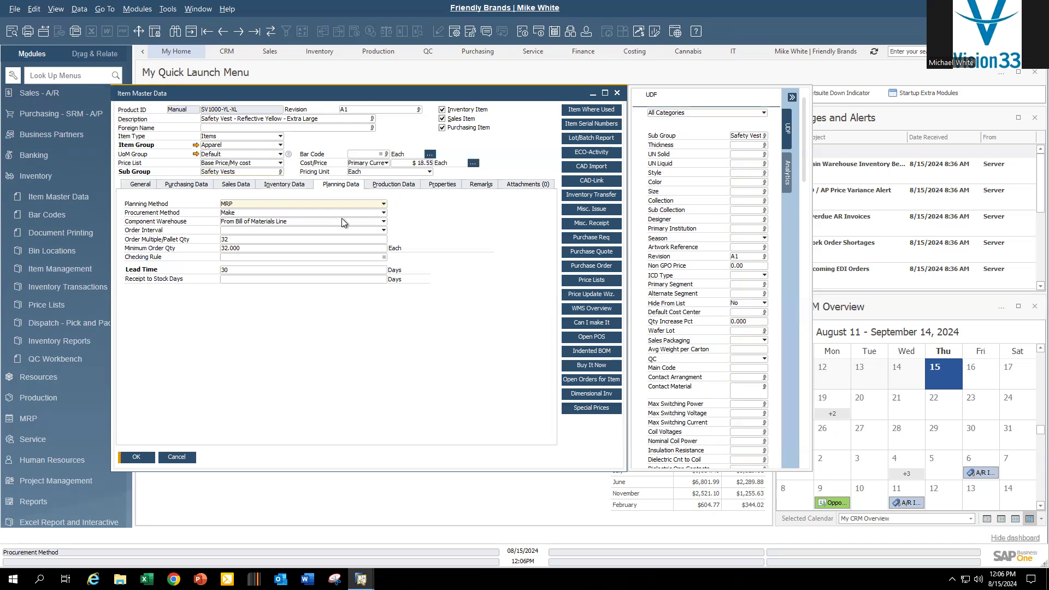
{"action": "left_click", "coordinate": [383, 213]}
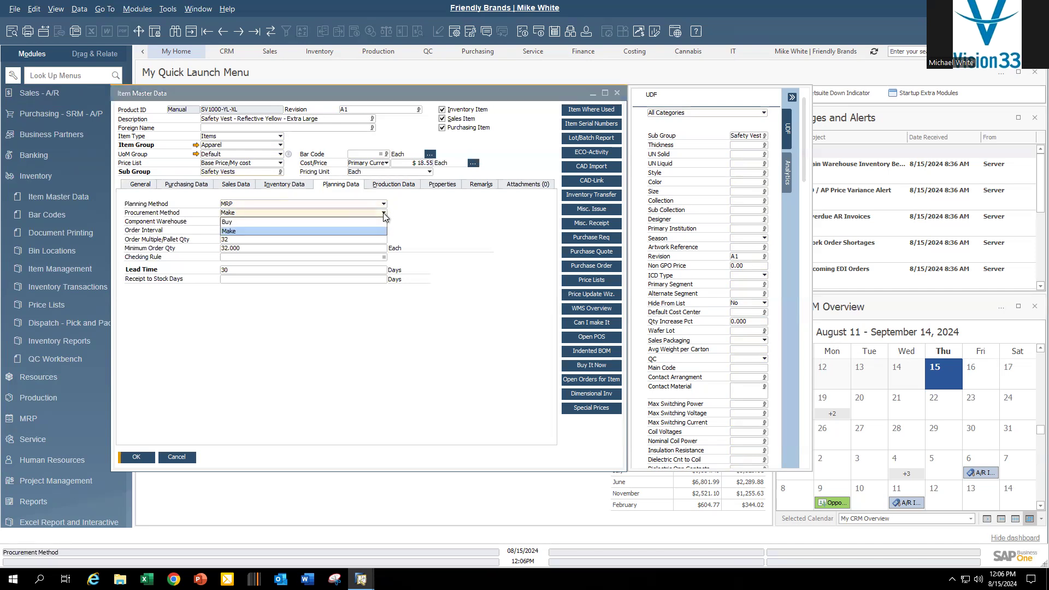
{"action": "left_click", "coordinate": [426, 213]}
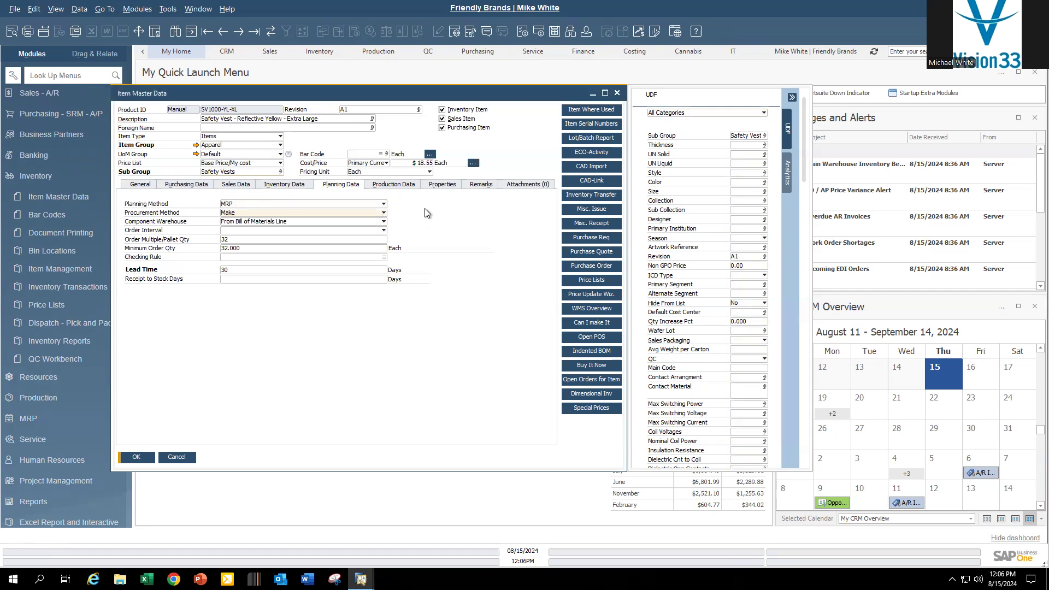
{"action": "left_click", "coordinate": [401, 184]}
{"action": "left_click", "coordinate": [216, 265]}
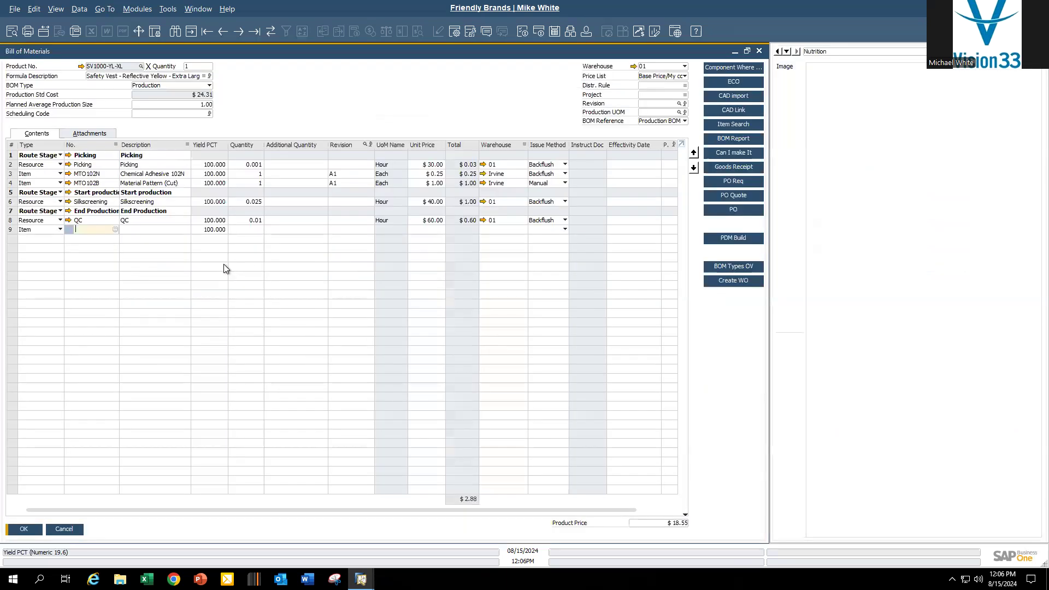
{"action": "left_click", "coordinate": [64, 529]}
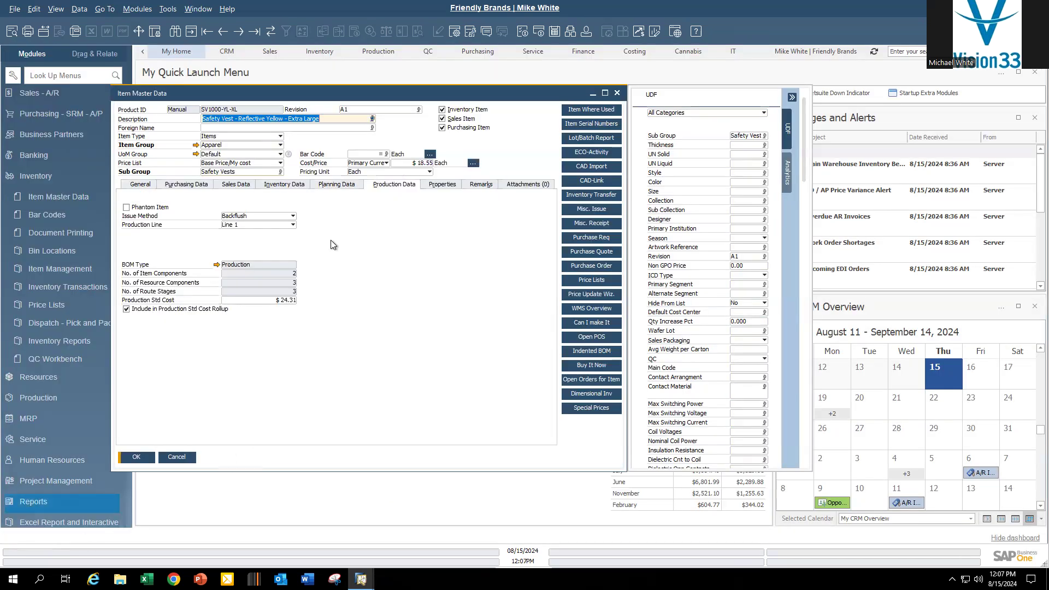
Step: Set the procurement method in the vest's planning data to Buy
{"action": "left_click", "coordinate": [342, 186]}
{"action": "left_click", "coordinate": [237, 215]}
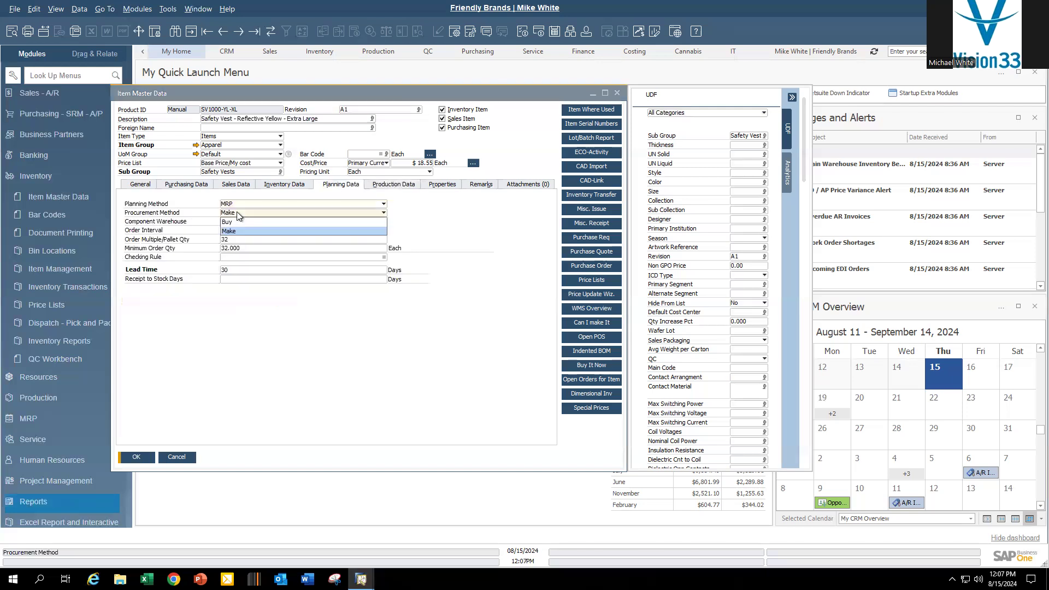
{"action": "left_click", "coordinate": [237, 221]}
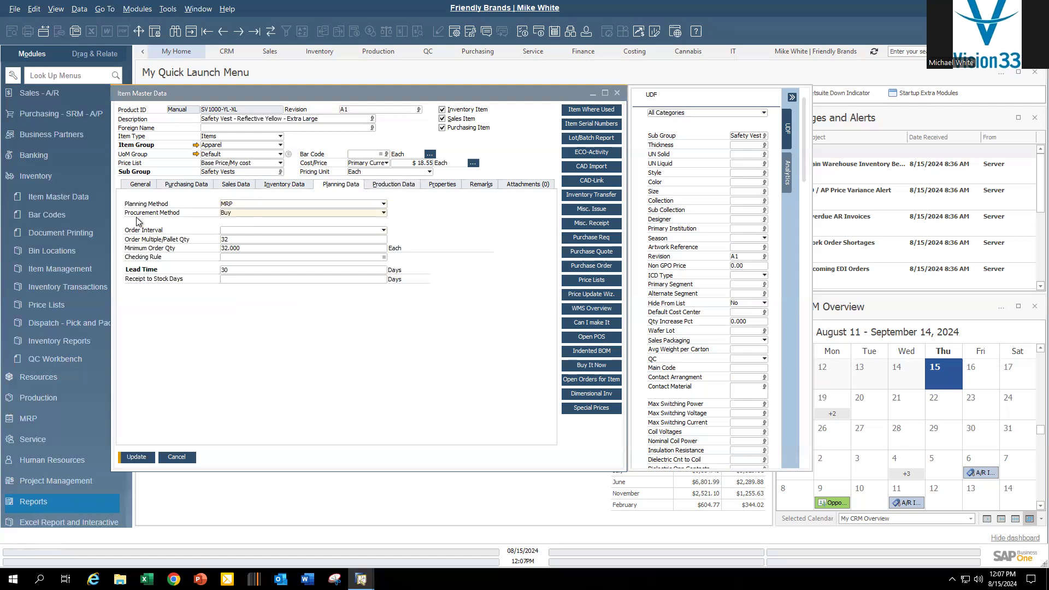
Step: Review the vest's production data, order multiple and minimum order quantity
{"action": "left_click", "coordinate": [393, 184]}
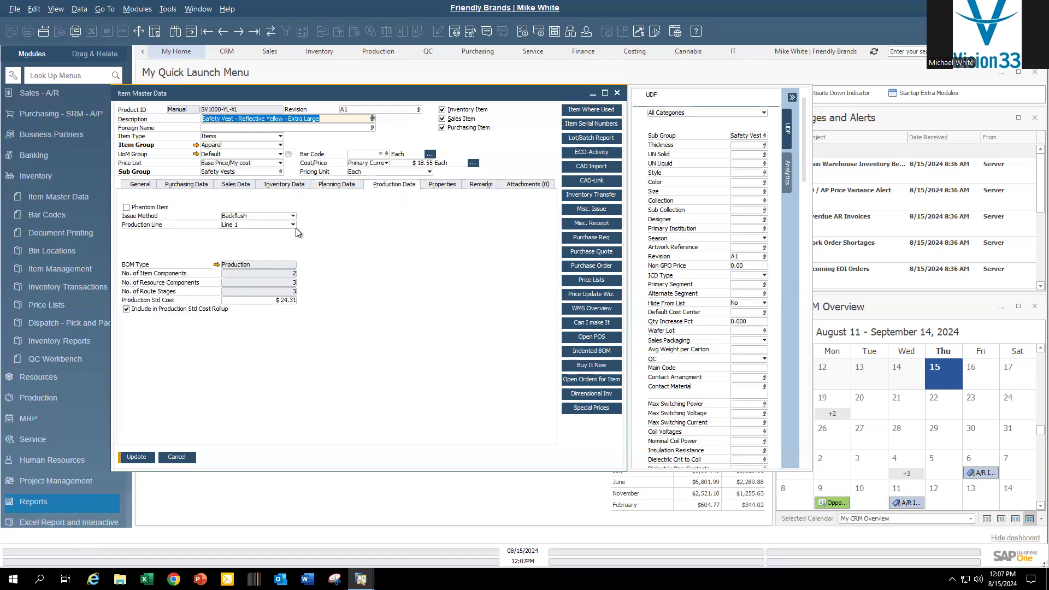
{"action": "left_click", "coordinate": [340, 185]}
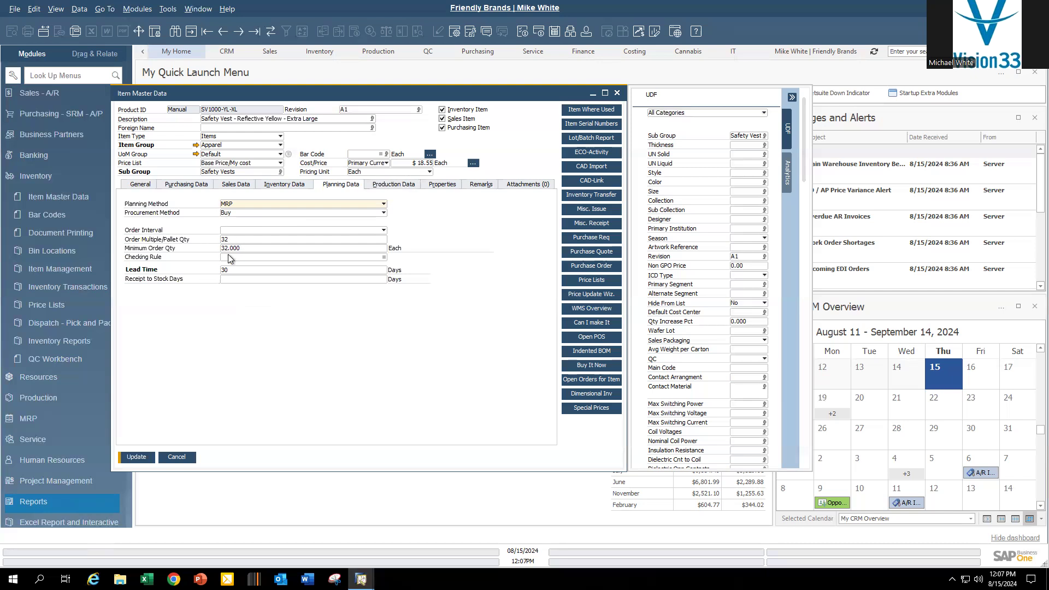
{"action": "left_click", "coordinate": [229, 239]}
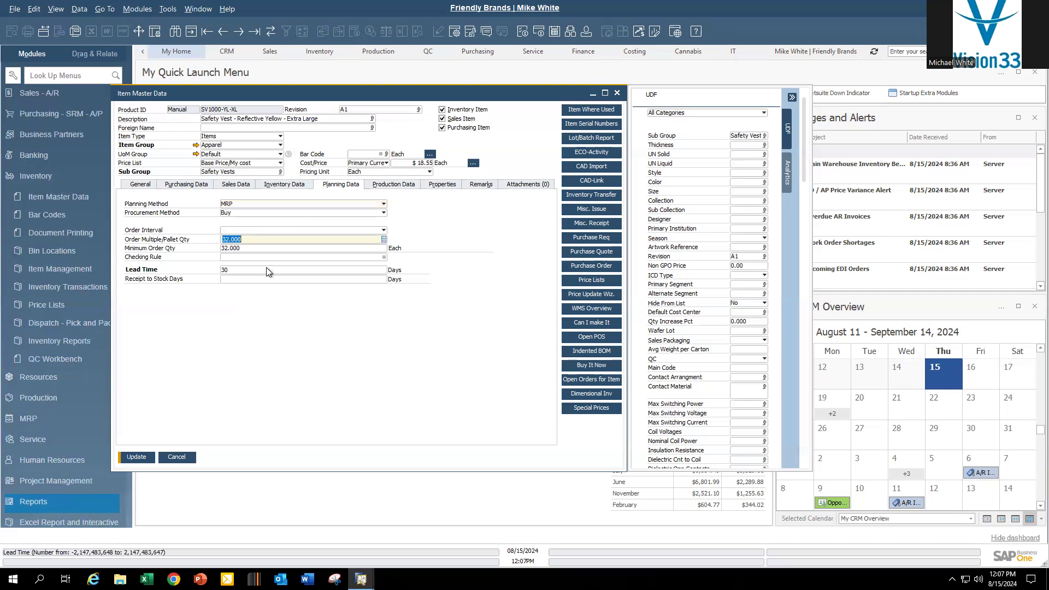
{"action": "key", "text": "Tab"}
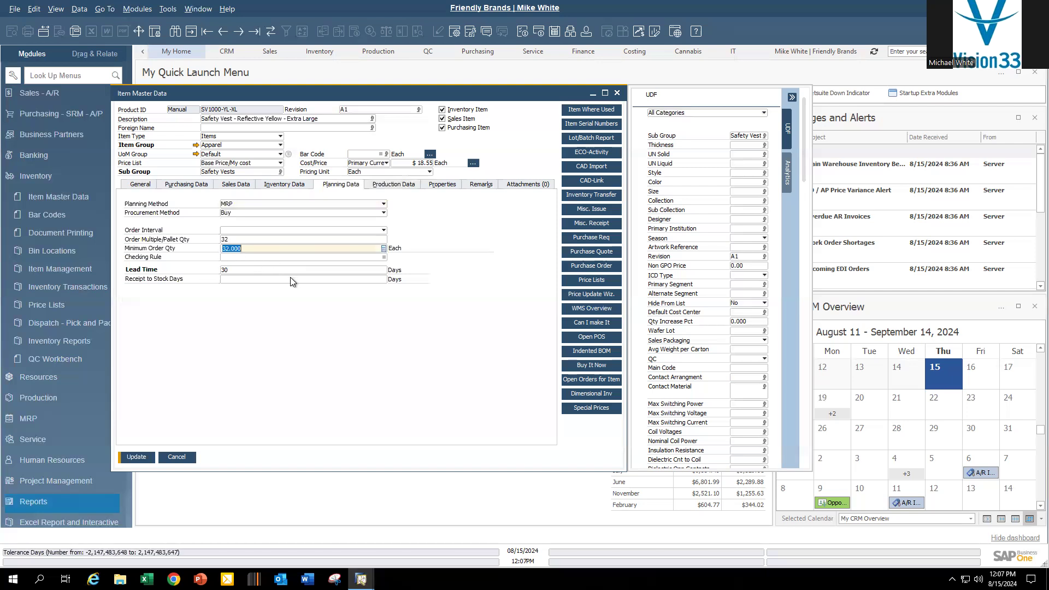
Step: Compare the vest's purchasing and inventory units of measure with its order multiple and minimum order quantity
{"action": "left_click", "coordinate": [187, 185]}
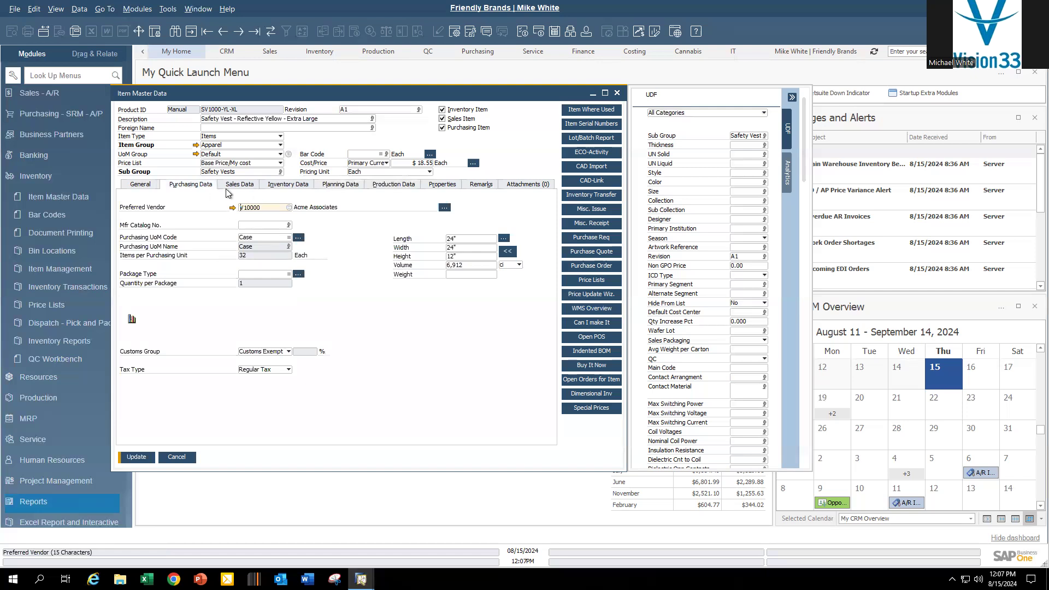
{"action": "left_click", "coordinate": [263, 237]}
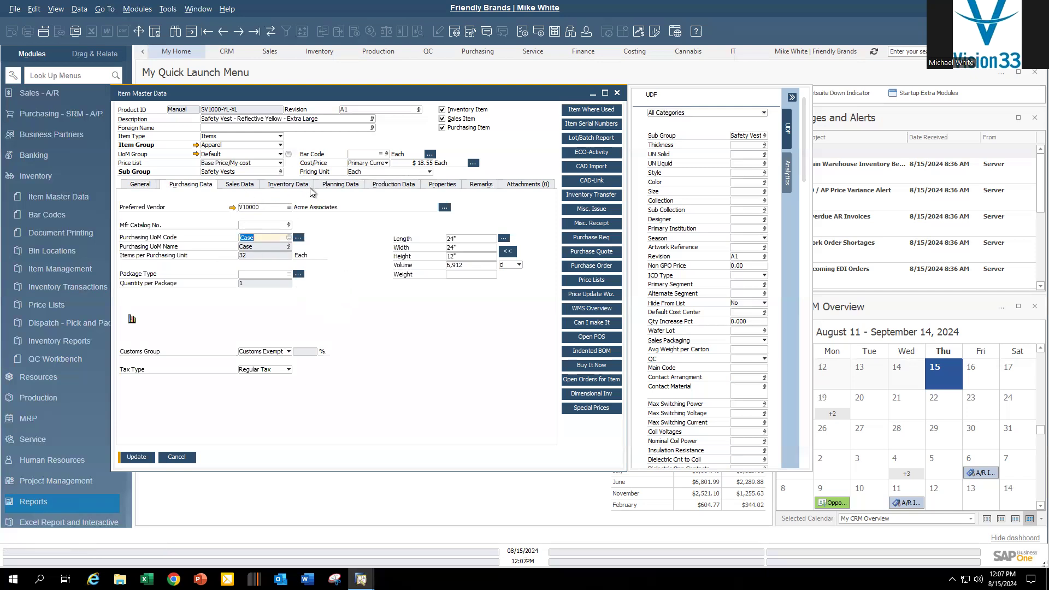
{"action": "left_click", "coordinate": [293, 186]}
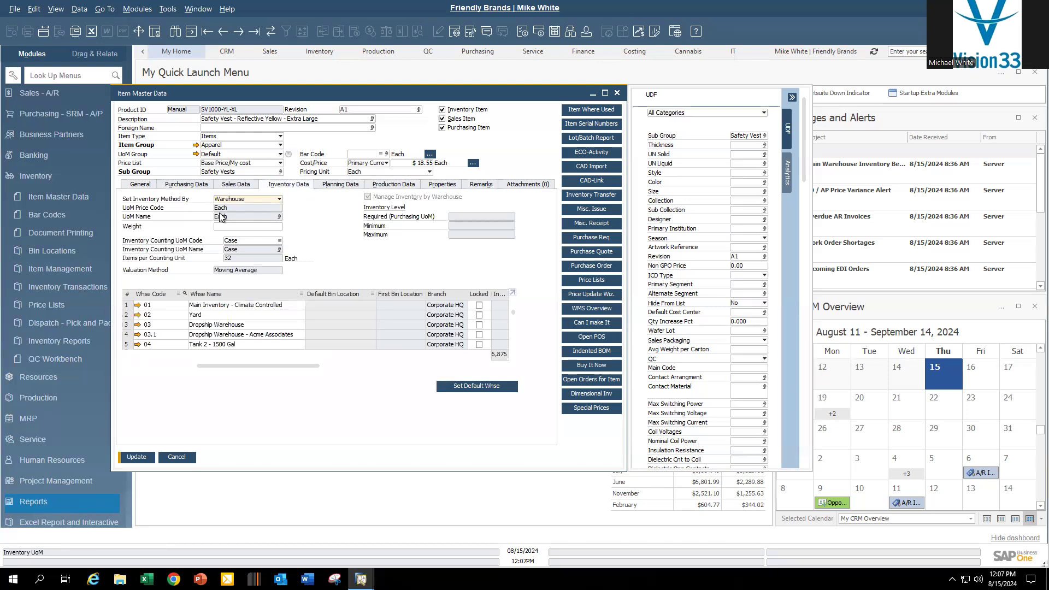
{"action": "left_click", "coordinate": [344, 186]}
{"action": "left_click", "coordinate": [238, 238]}
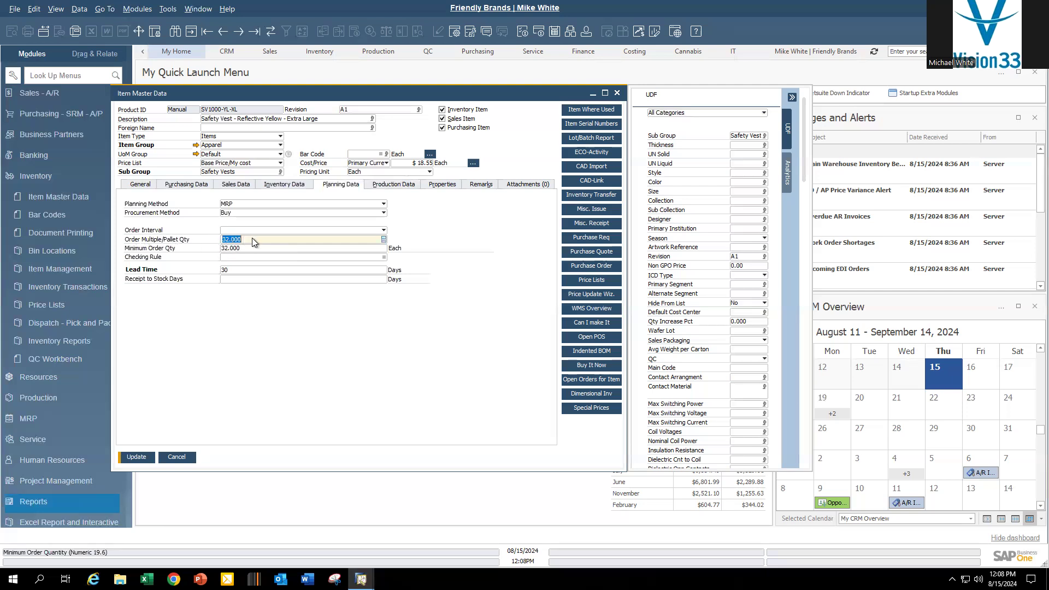
{"action": "left_click", "coordinate": [189, 186]}
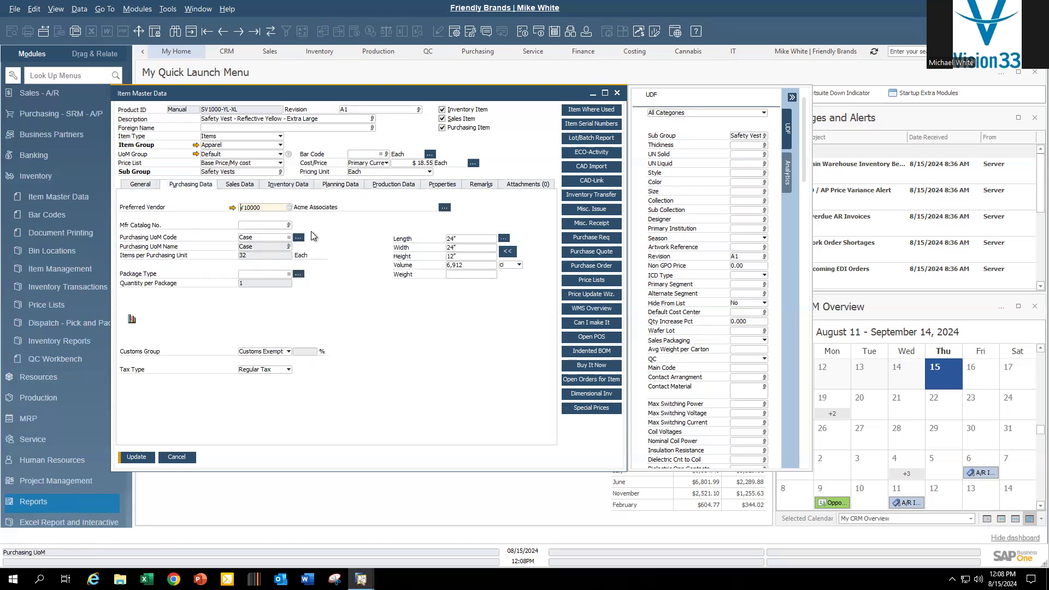
{"action": "left_click", "coordinate": [344, 187]}
{"action": "left_click", "coordinate": [232, 248]}
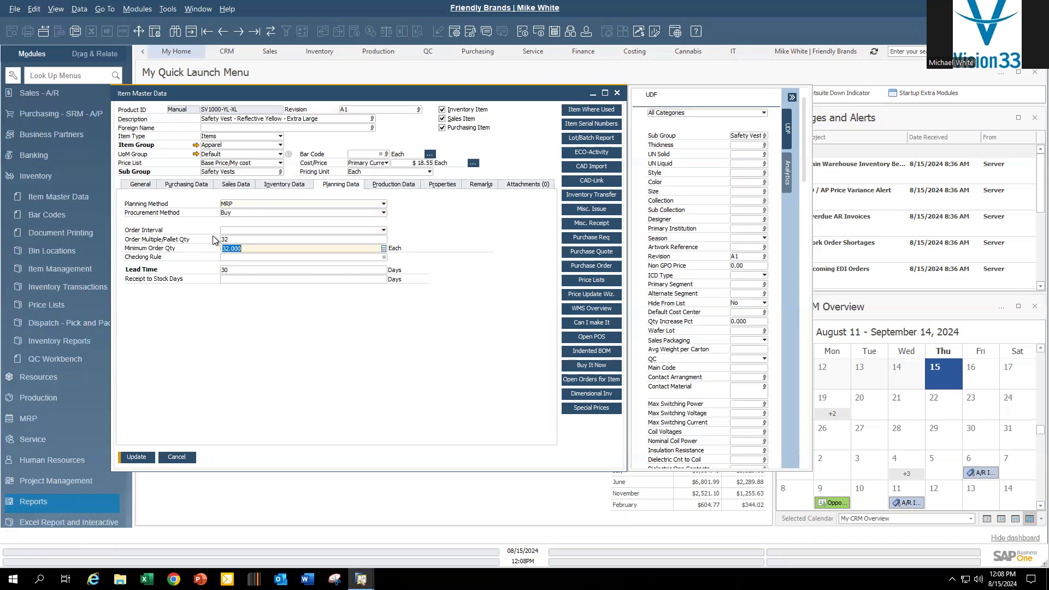
{"action": "left_click", "coordinate": [193, 186]}
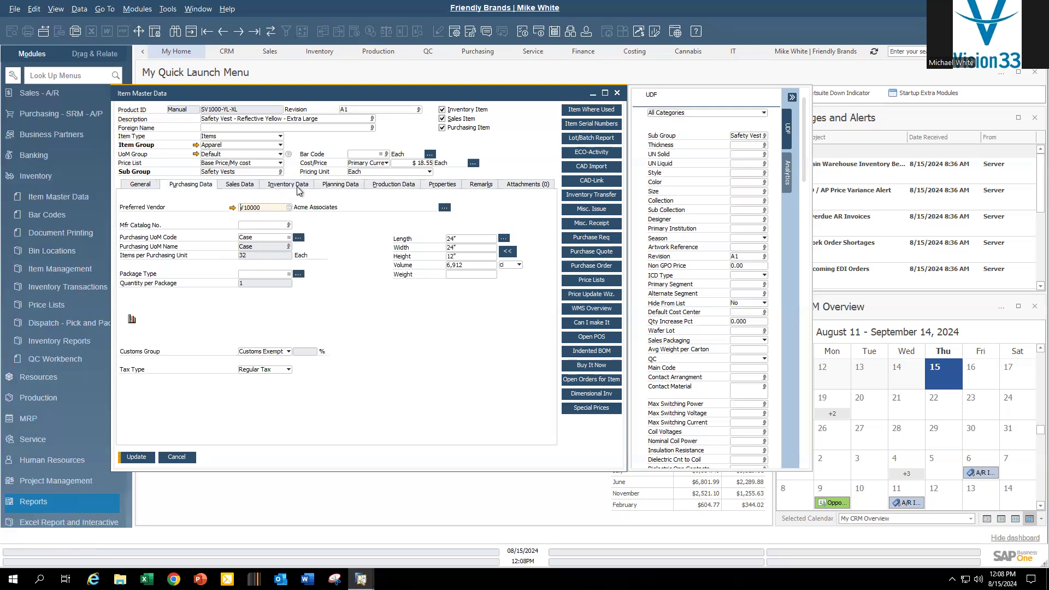
{"action": "left_click", "coordinate": [341, 185]}
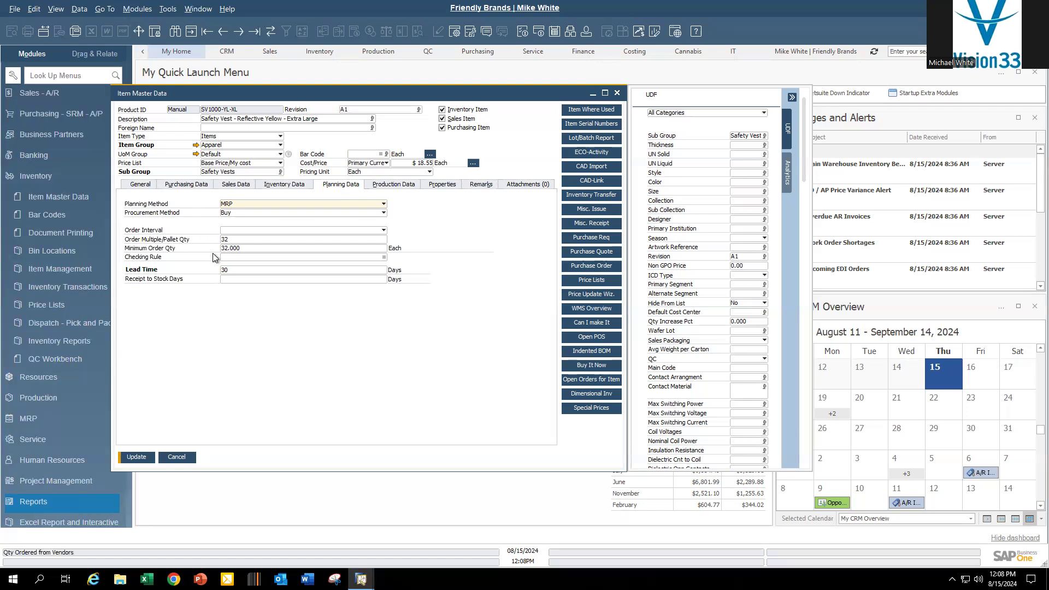
Step: Review the available order intervals and the lead time in the vest's planning data
{"action": "left_click", "coordinate": [233, 231]}
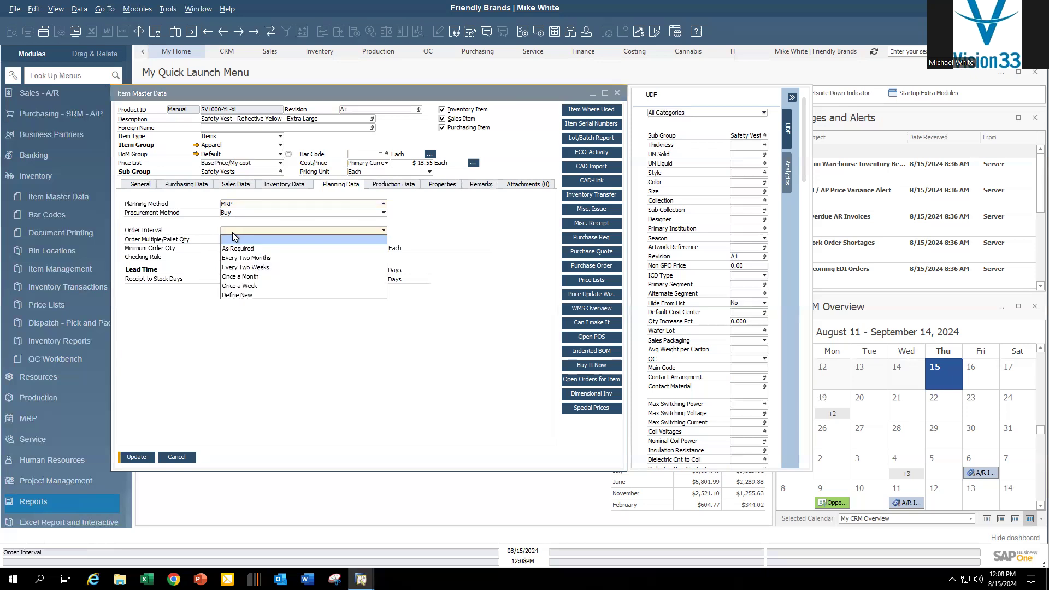
{"action": "left_click", "coordinate": [233, 238]}
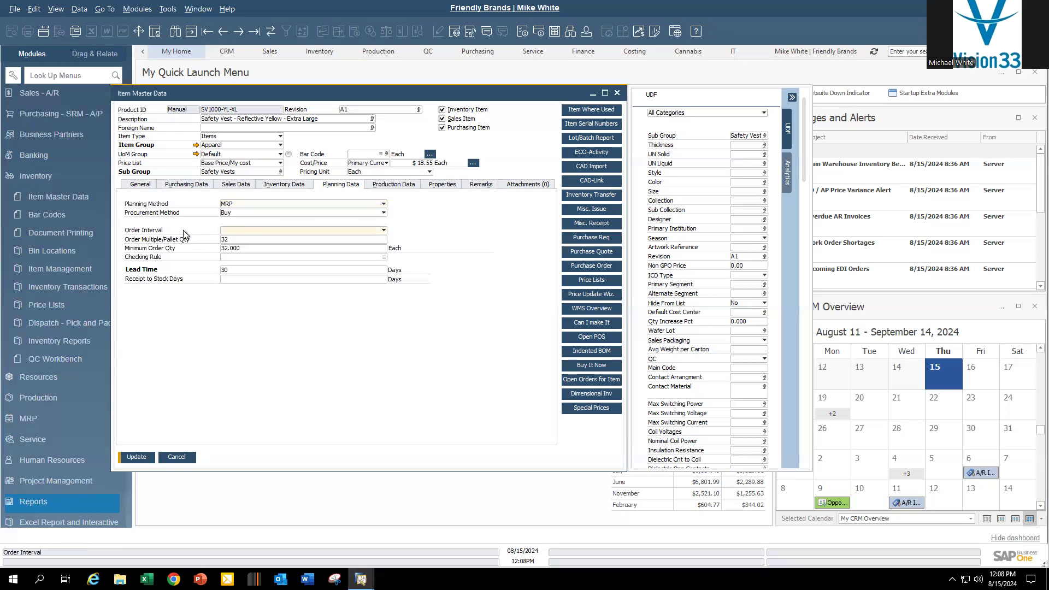
{"action": "left_click", "coordinate": [244, 230]}
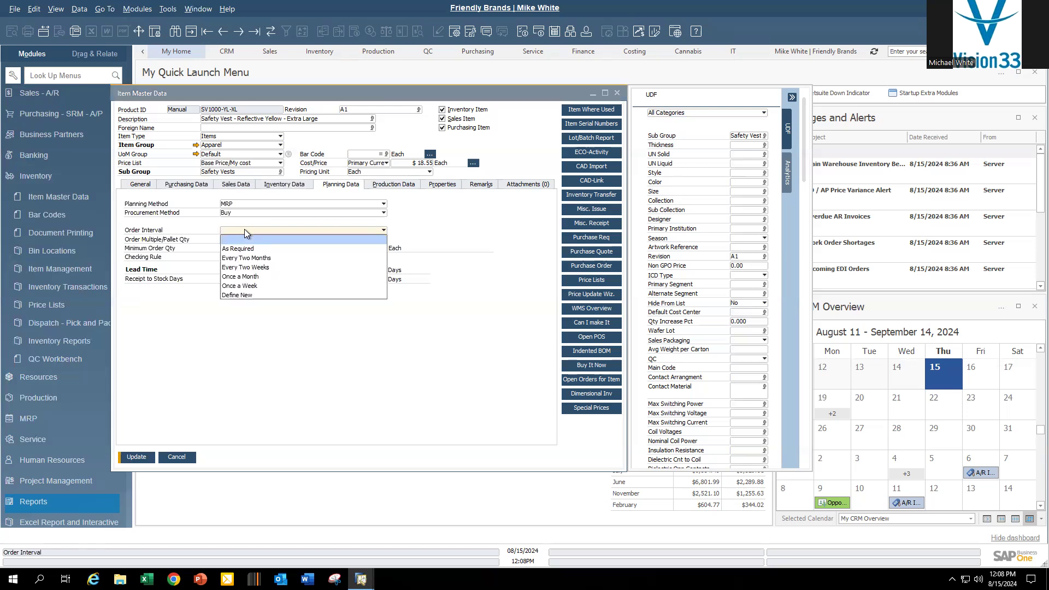
{"action": "left_click", "coordinate": [260, 287]}
{"action": "left_click", "coordinate": [250, 237]}
{"action": "double_click", "coordinate": [230, 269]}
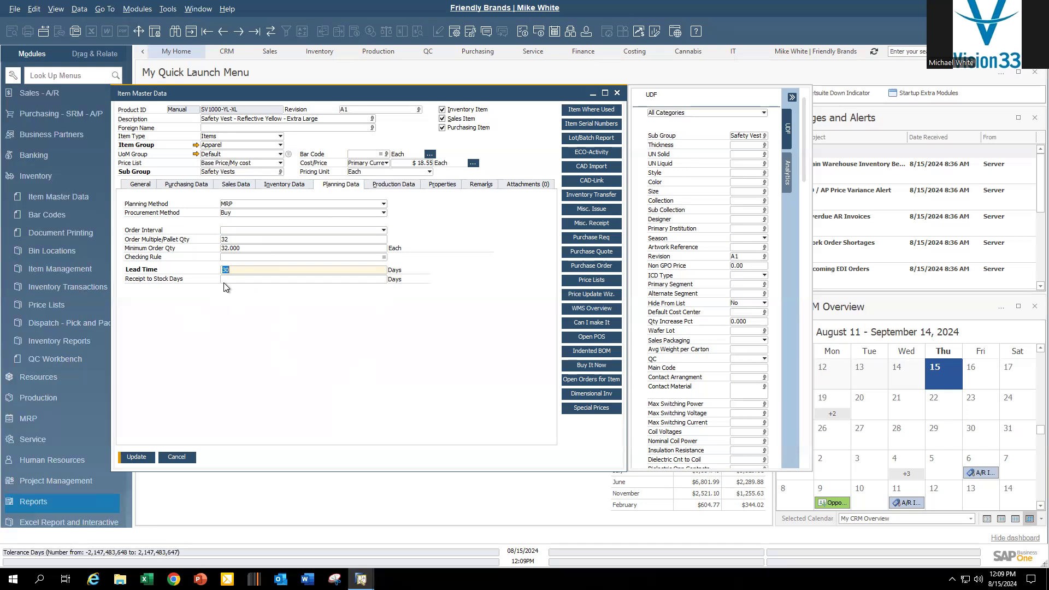
Step: Save the item with its planning data also updated in the saved MRP scenarios, and close the record
{"action": "left_click", "coordinate": [136, 457]}
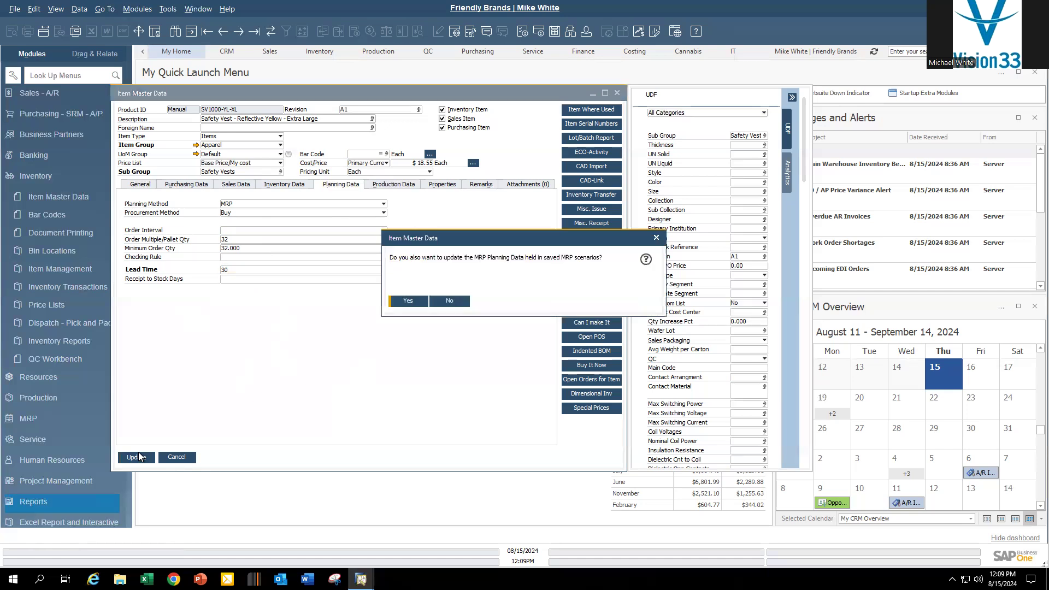
{"action": "left_click", "coordinate": [410, 302]}
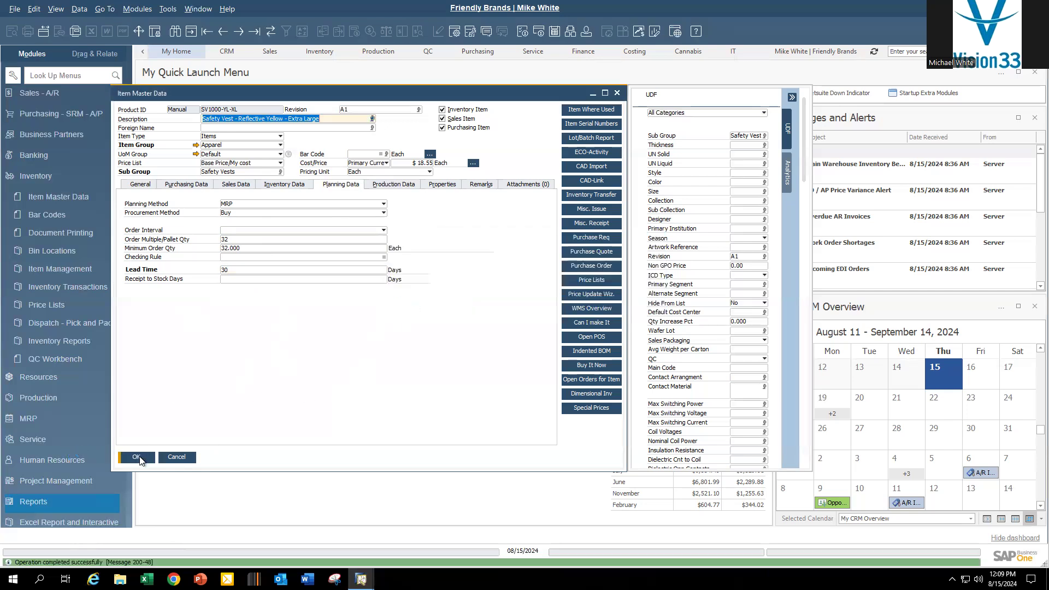
{"action": "left_click", "coordinate": [137, 457]}
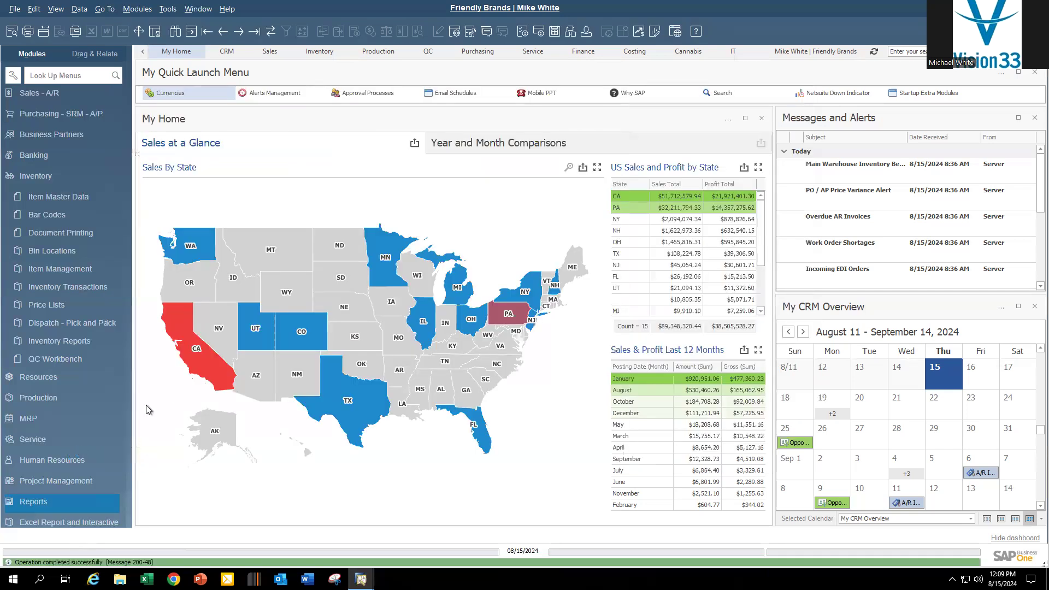
Step: Launch the MRP Wizard and proceed to its scenario selection
{"action": "left_click", "coordinate": [41, 177]}
{"action": "left_click", "coordinate": [33, 325]}
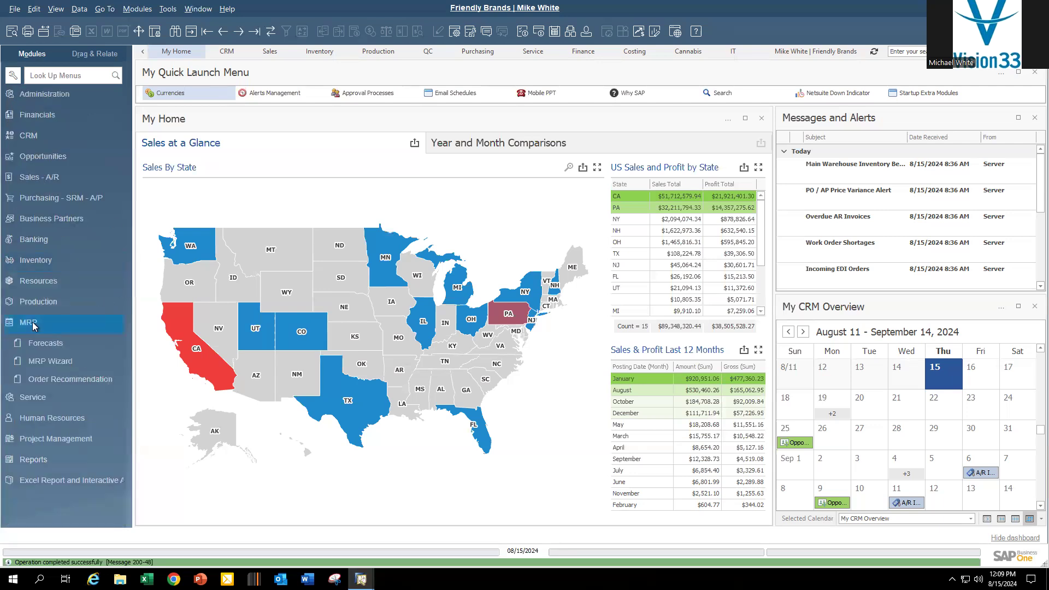
{"action": "left_click", "coordinate": [48, 364]}
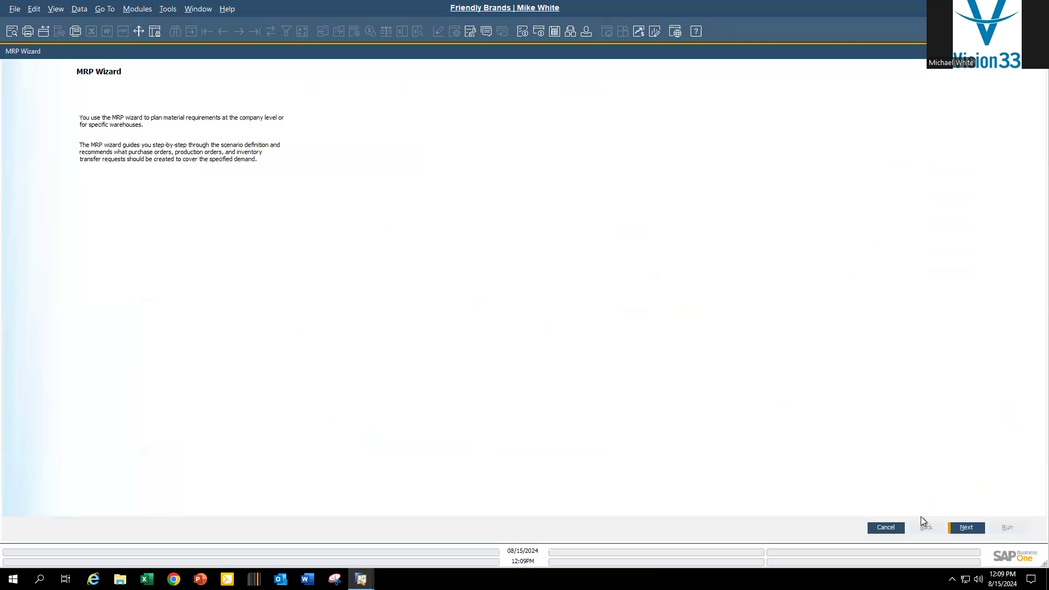
{"action": "left_click", "coordinate": [966, 527]}
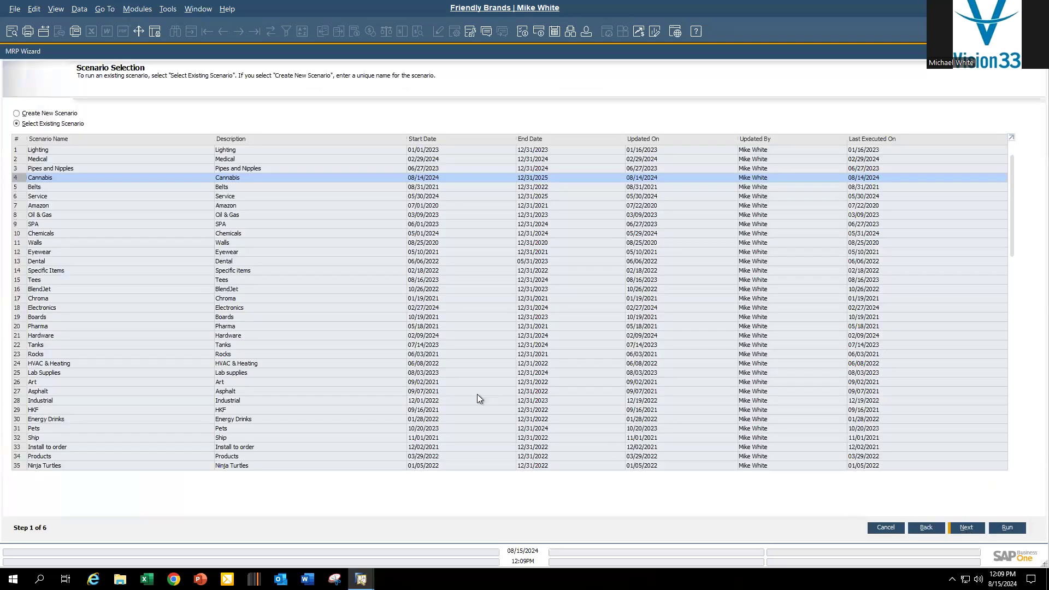
Step: Sort the existing MRP scenarios by scenario name and select the Apparel scenario
{"action": "scroll", "coordinate": [57, 205], "scroll_direction": "down", "scroll_amount": 2}
{"action": "scroll", "coordinate": [110, 302], "scroll_direction": "down", "scroll_amount": 3}
{"action": "scroll", "coordinate": [127, 343], "scroll_direction": "up", "scroll_amount": 4}
{"action": "left_click", "coordinate": [94, 170]}
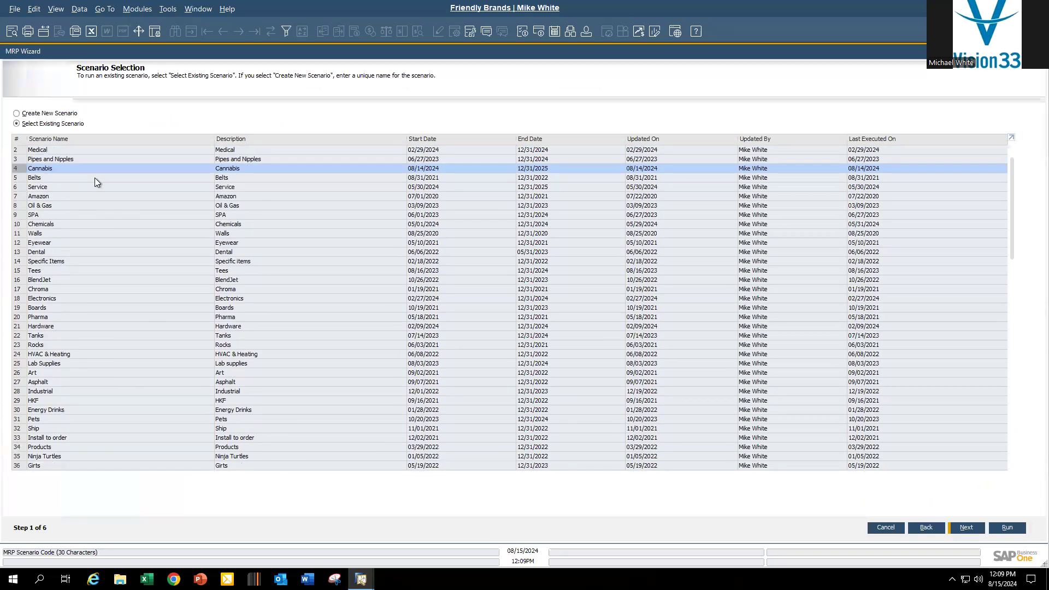
{"action": "double_click", "coordinate": [73, 138]}
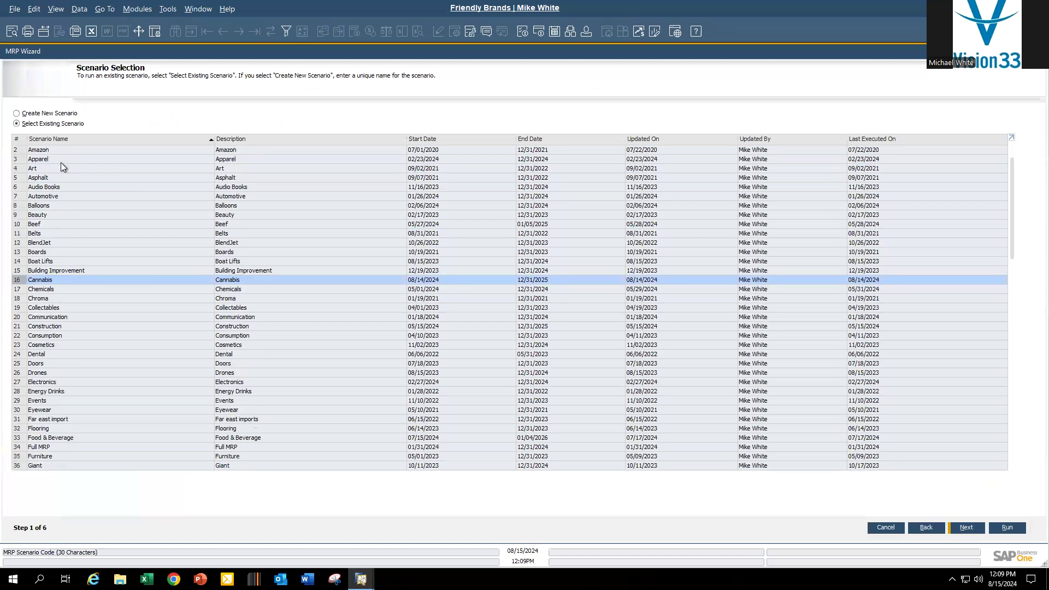
{"action": "left_click", "coordinate": [61, 161]}
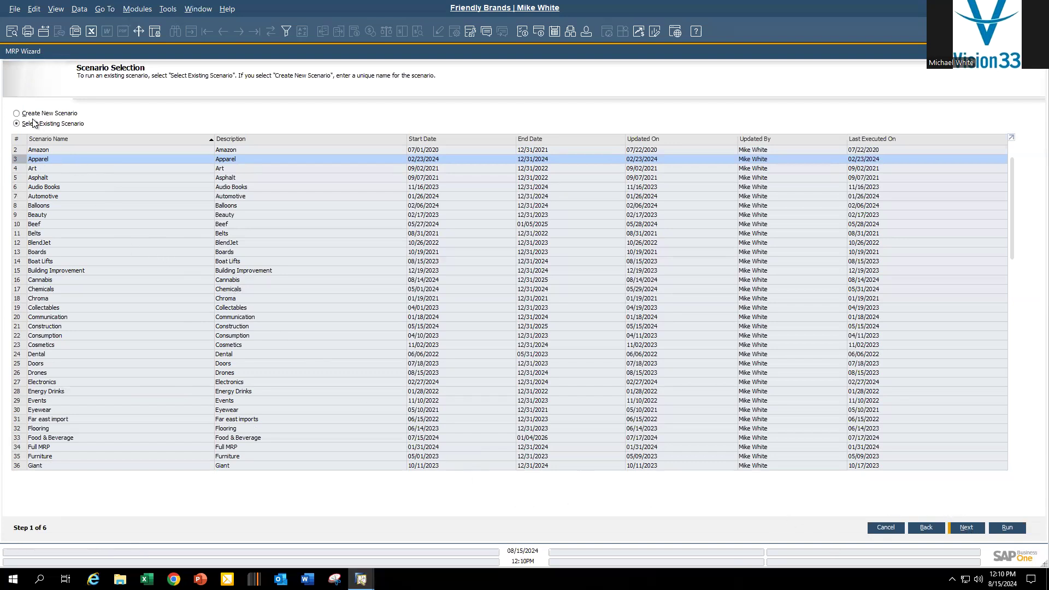
{"action": "left_click", "coordinate": [17, 114]}
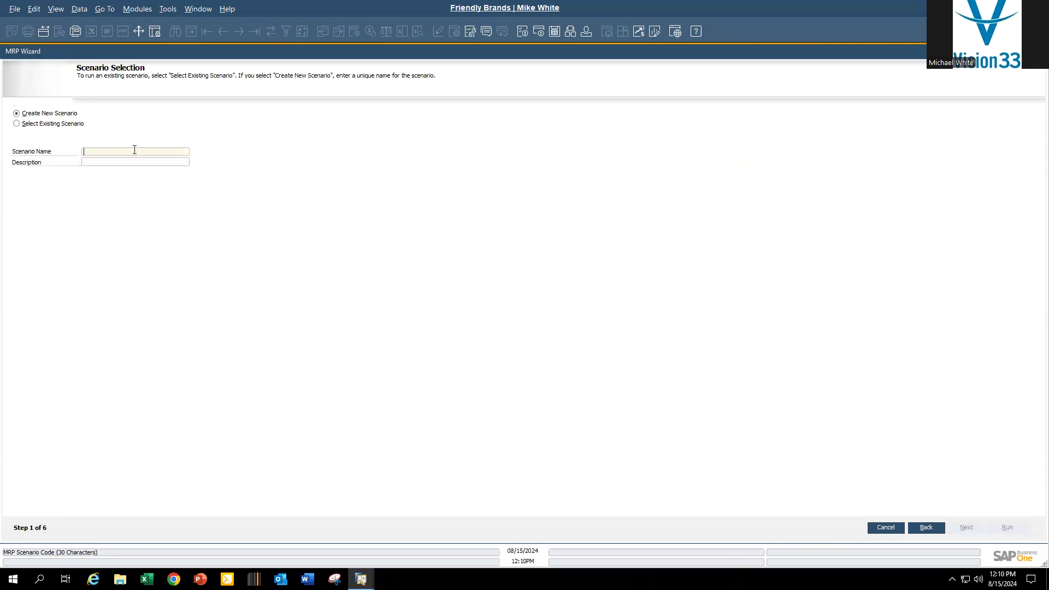
{"action": "type", "text": "Everything"}
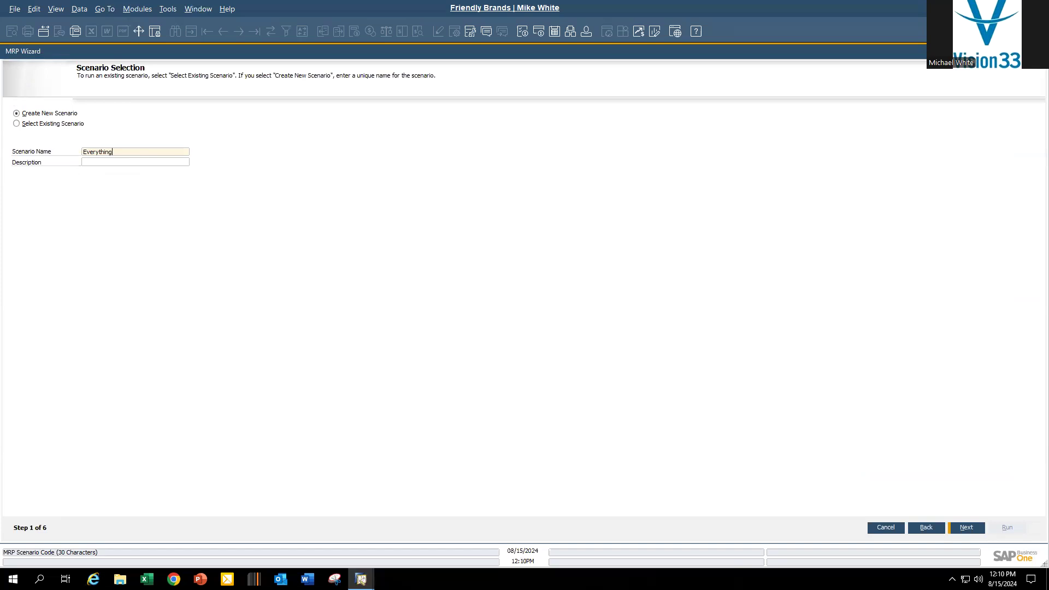
{"action": "left_click", "coordinate": [17, 124]}
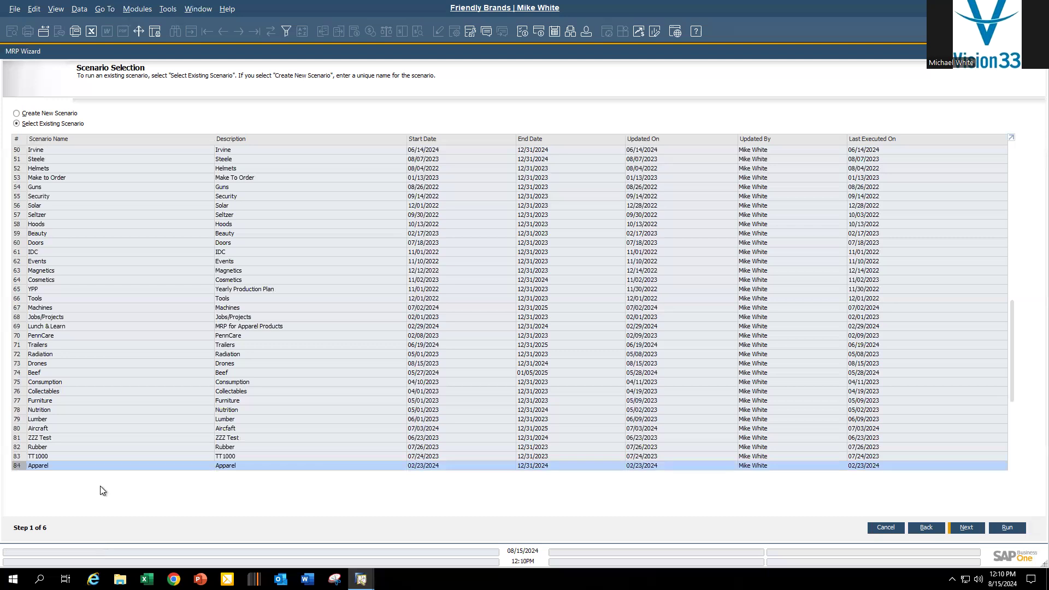
Step: Proceed to the Apparel scenario's details and set the planning horizon's start date to 08/15/2024
{"action": "left_click", "coordinate": [965, 528]}
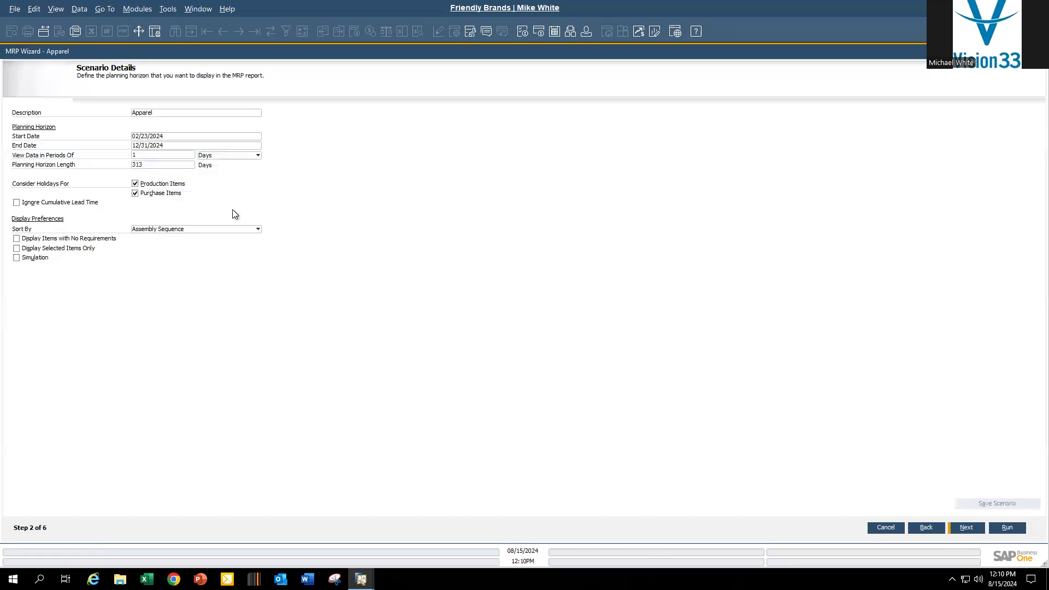
{"action": "left_click", "coordinate": [178, 136]}
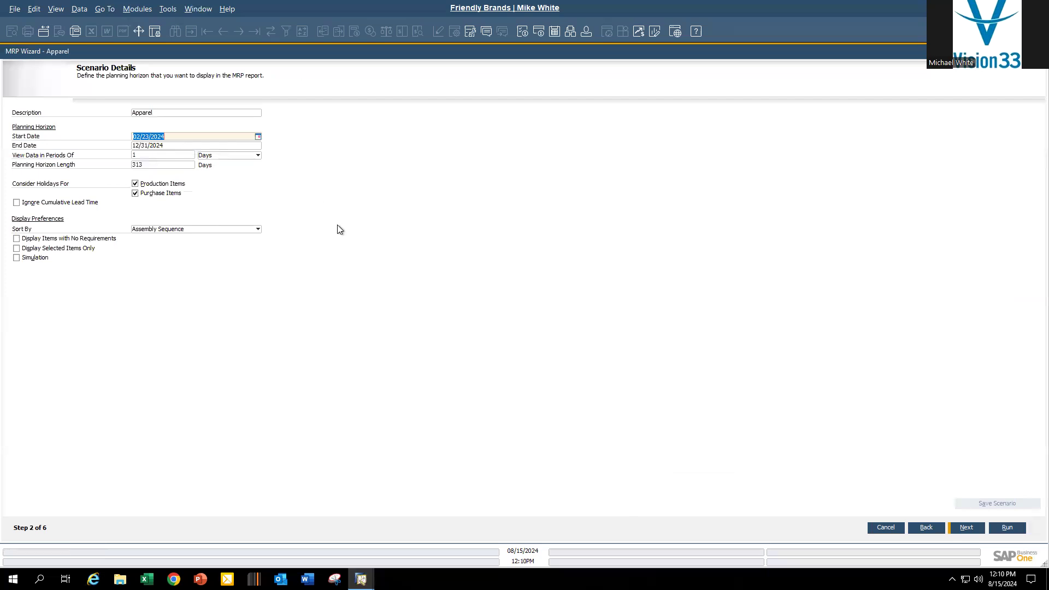
{"action": "type", "text": "15"}
{"action": "key", "text": "Tab"}
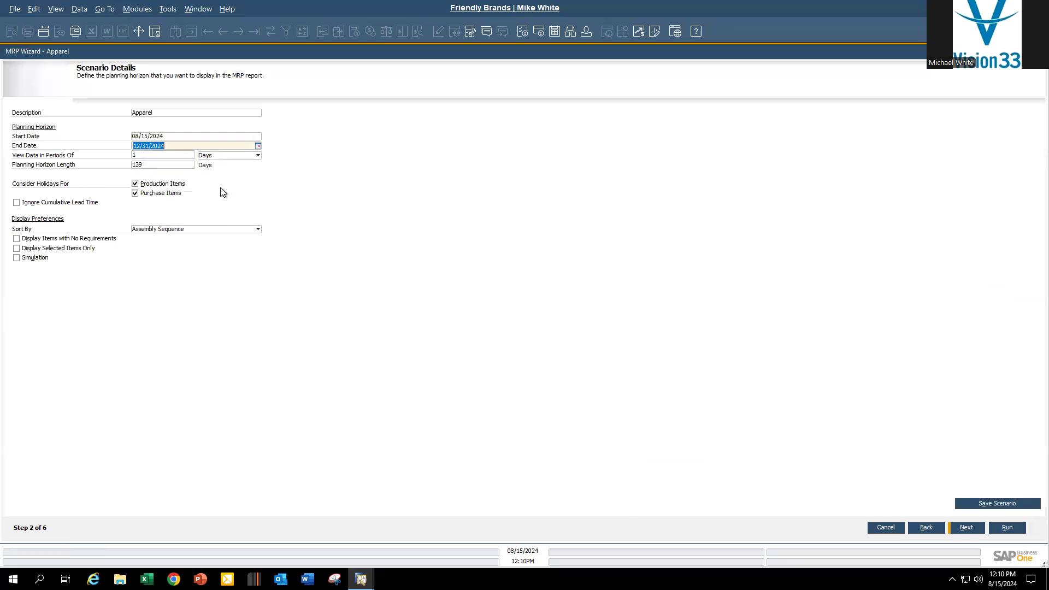
{"action": "left_click", "coordinate": [185, 143]}
{"action": "key", "text": "shift+Left"}
{"action": "type", "text": "5"}
{"action": "key", "text": "BackSpace"}
{"action": "type", "text": "4"}
Step: Proceed to the item selection and add the items of the Apparel group to the scenario
{"action": "left_click", "coordinate": [966, 528]}
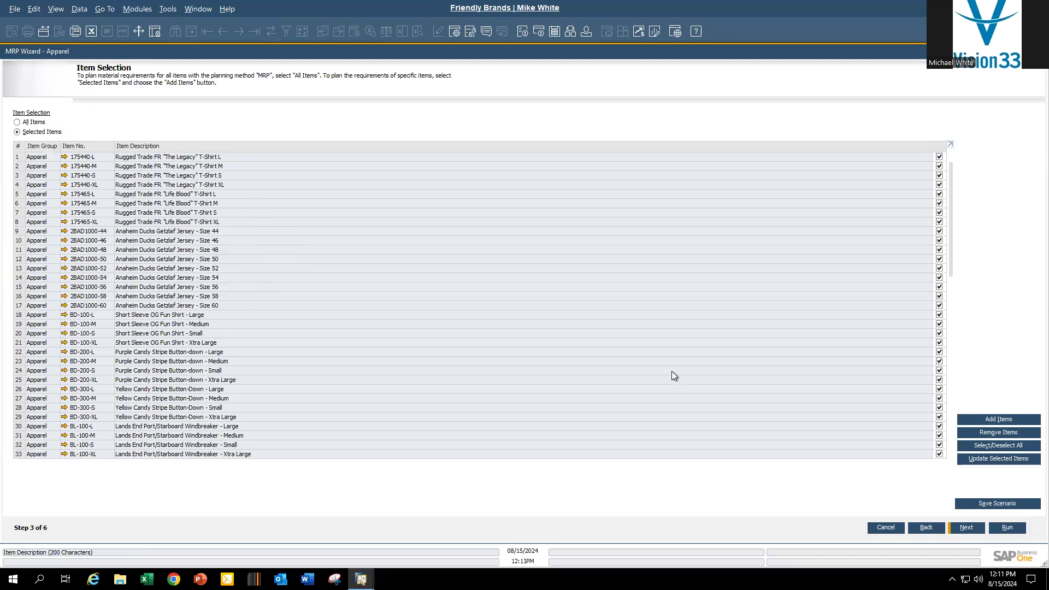
{"action": "left_click", "coordinate": [1002, 418]}
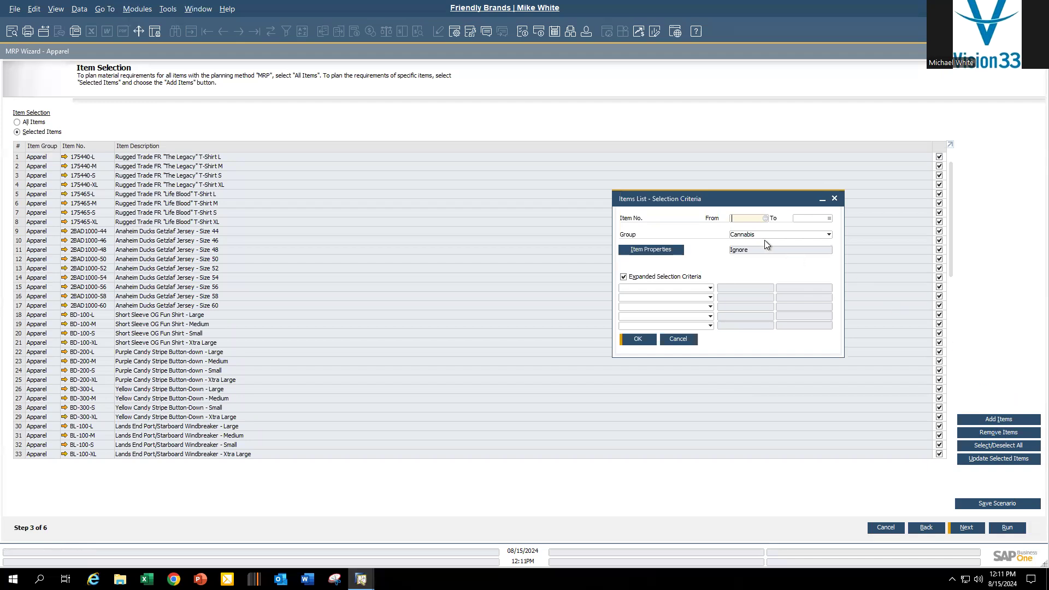
{"action": "left_click", "coordinate": [825, 234]}
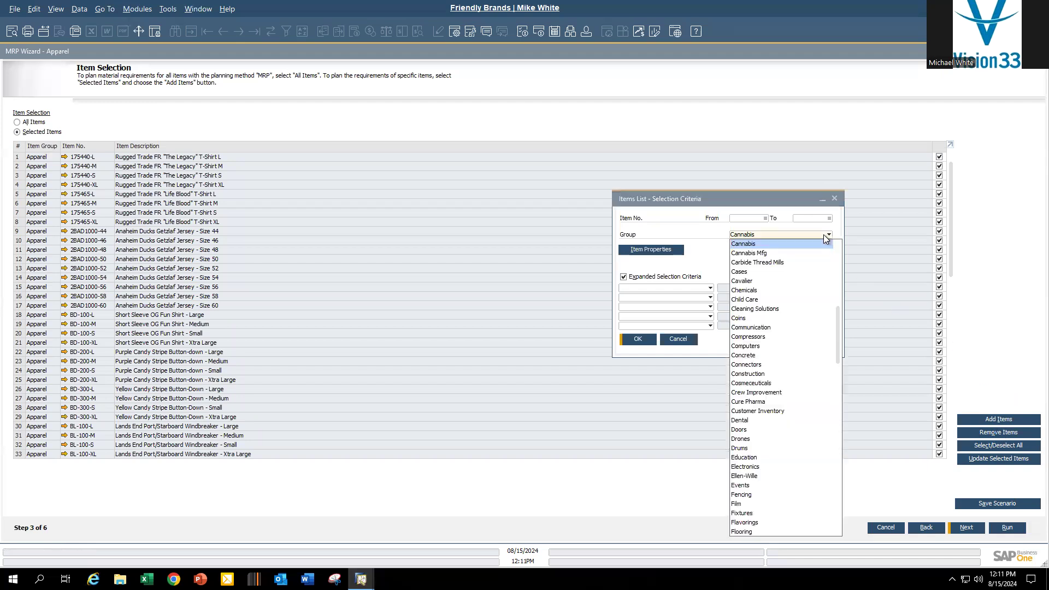
{"action": "left_click", "coordinate": [839, 280]}
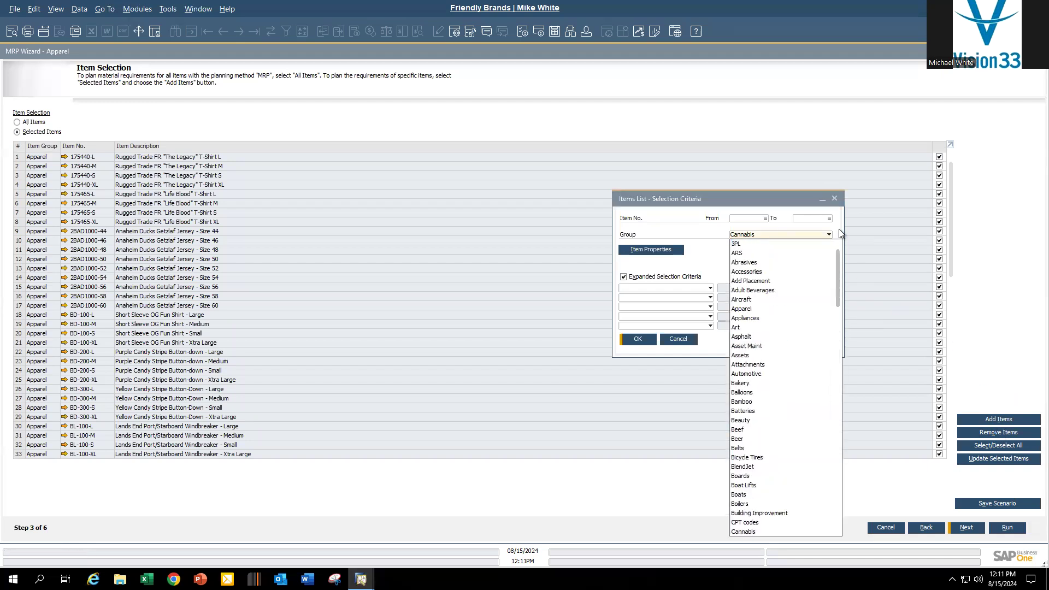
{"action": "left_click", "coordinate": [752, 309]}
{"action": "left_click", "coordinate": [640, 340]}
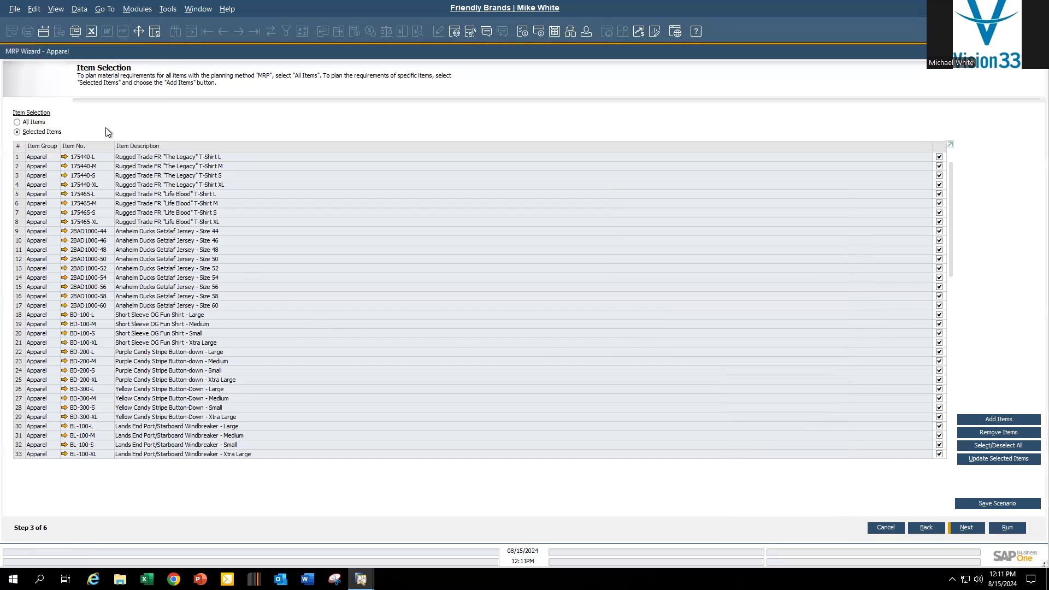
Step: Review the list of selected items in the scenario, including the safety vests and tees
{"action": "scroll", "coordinate": [149, 365], "scroll_direction": "down", "scroll_amount": 2}
{"action": "scroll", "coordinate": [149, 365], "scroll_direction": "down", "scroll_amount": 15}
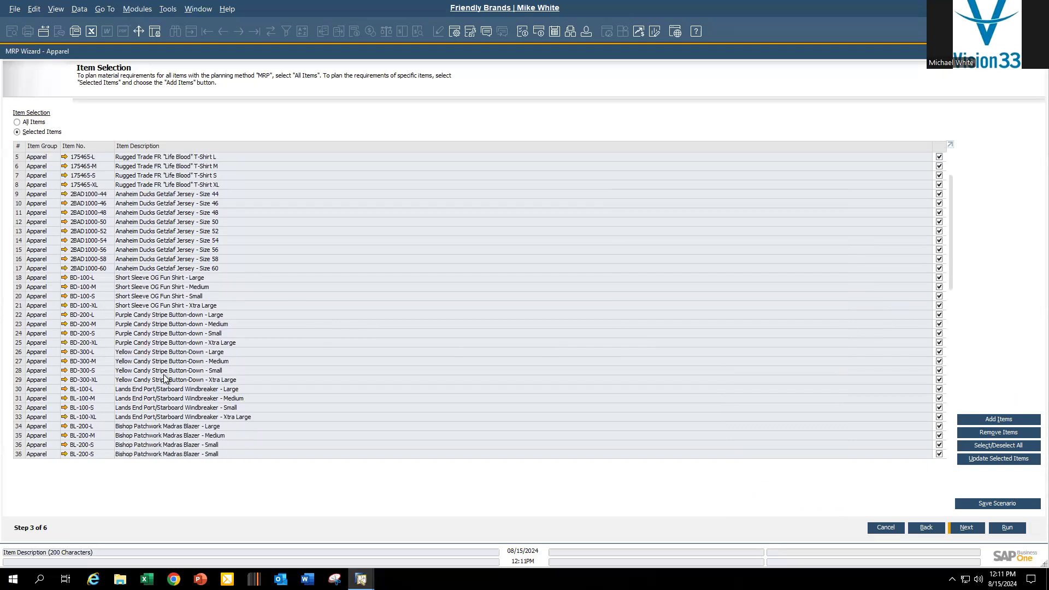
{"action": "scroll", "coordinate": [173, 401], "scroll_direction": "down", "scroll_amount": 1}
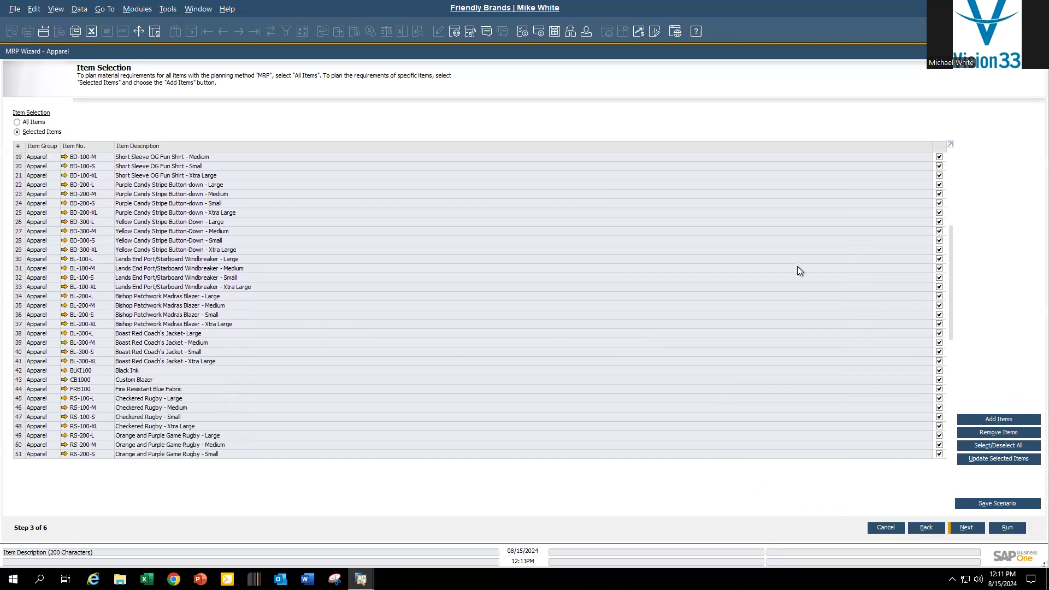
{"action": "left_click_drag", "start_coordinate": [950, 326], "coordinate": [947, 426]}
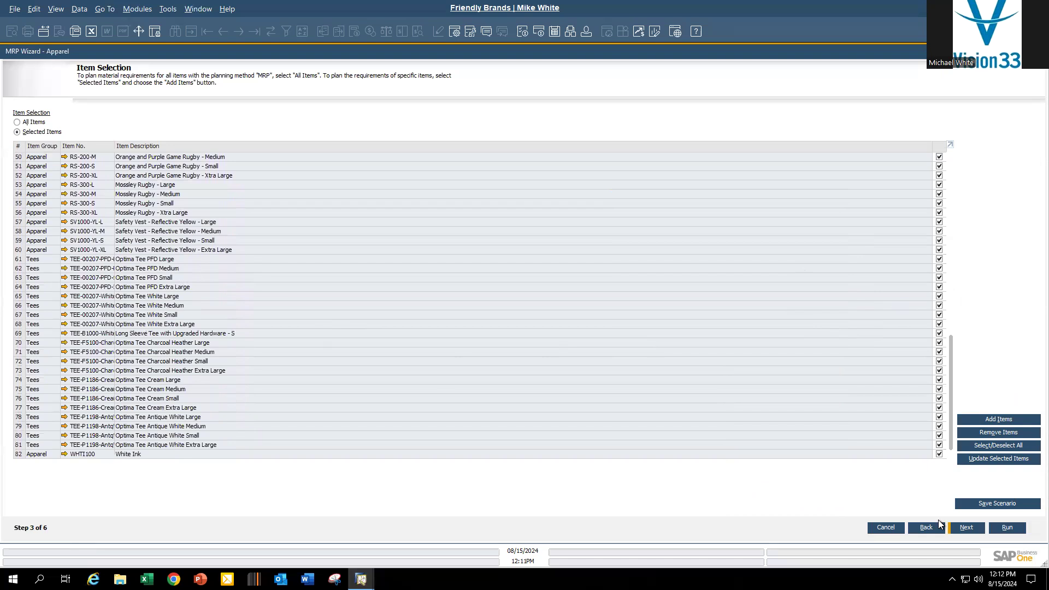
{"action": "scroll", "coordinate": [940, 418], "scroll_direction": "up", "scroll_amount": 5}
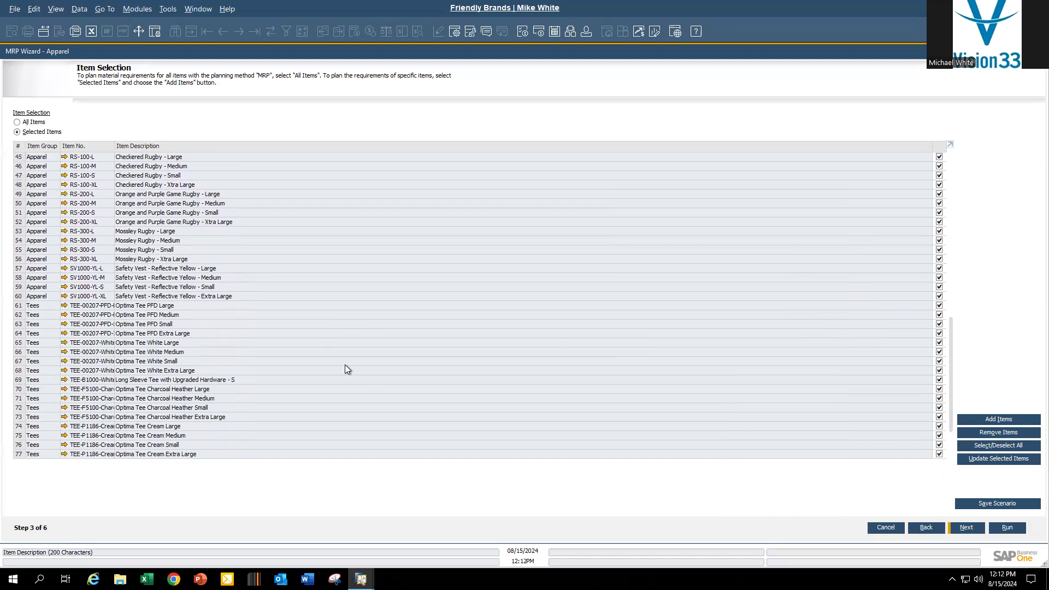
{"action": "scroll", "coordinate": [345, 388], "scroll_direction": "up", "scroll_amount": 13}
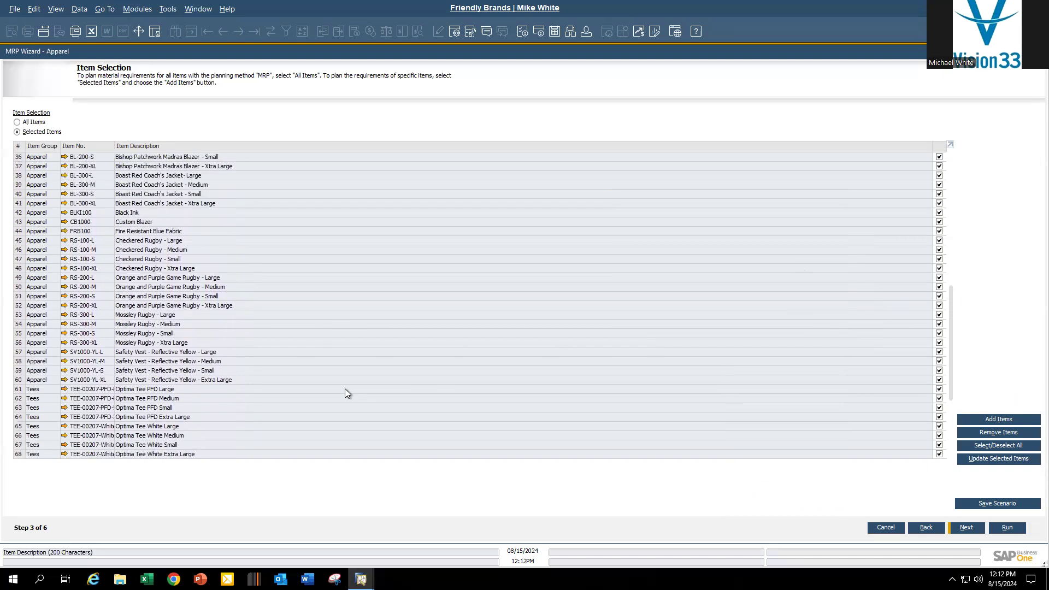
{"action": "scroll", "coordinate": [345, 389], "scroll_direction": "up", "scroll_amount": 17}
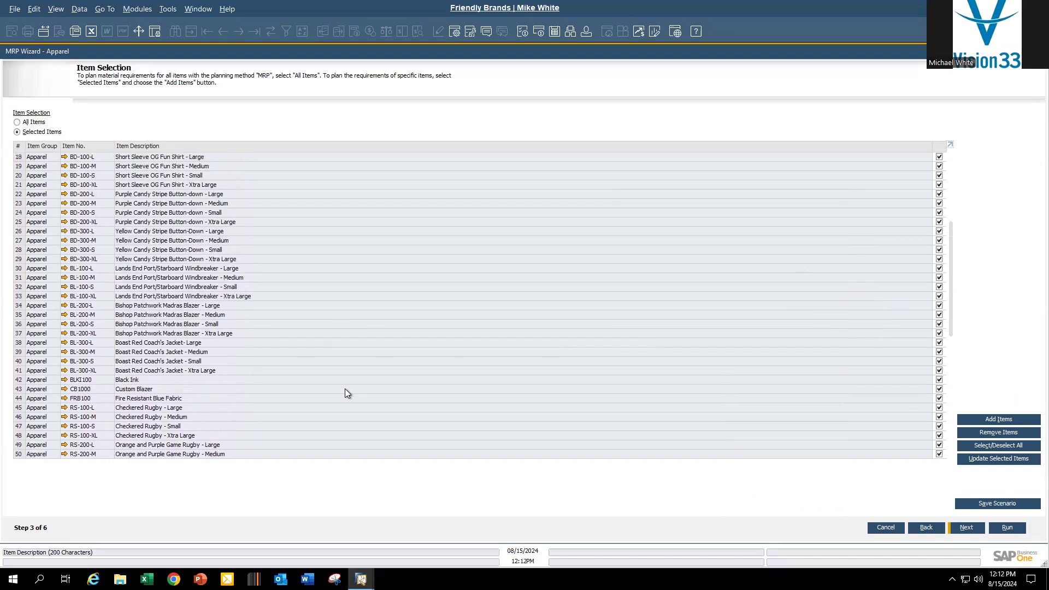
{"action": "scroll", "coordinate": [345, 393], "scroll_direction": "up", "scroll_amount": 4}
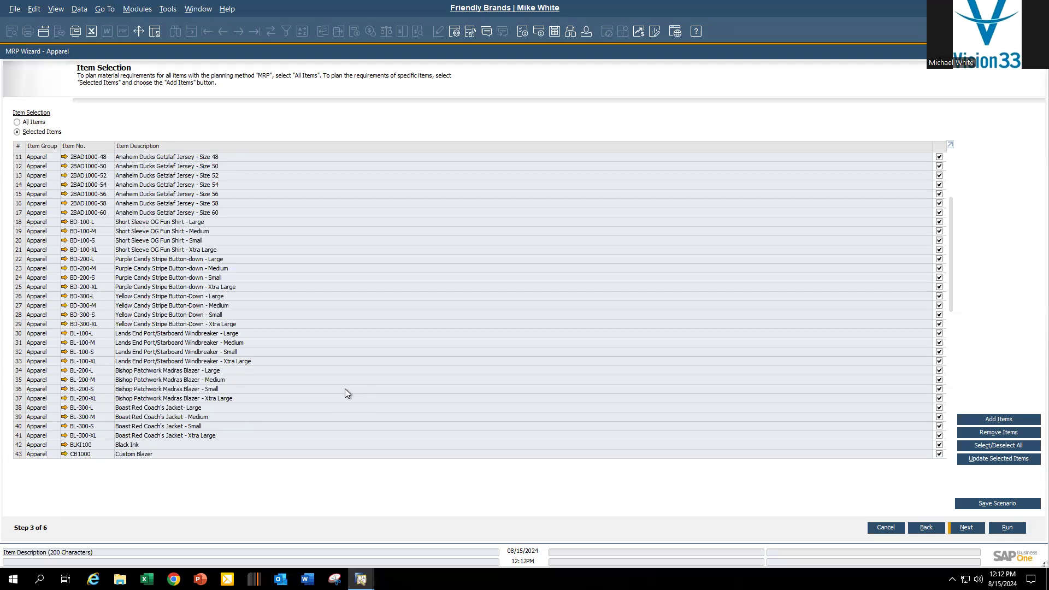
Step: Proceed to the inventory data source and exclude existing inventory, demand and supply of Mass Storage warehouse 05
{"action": "left_click", "coordinate": [970, 527]}
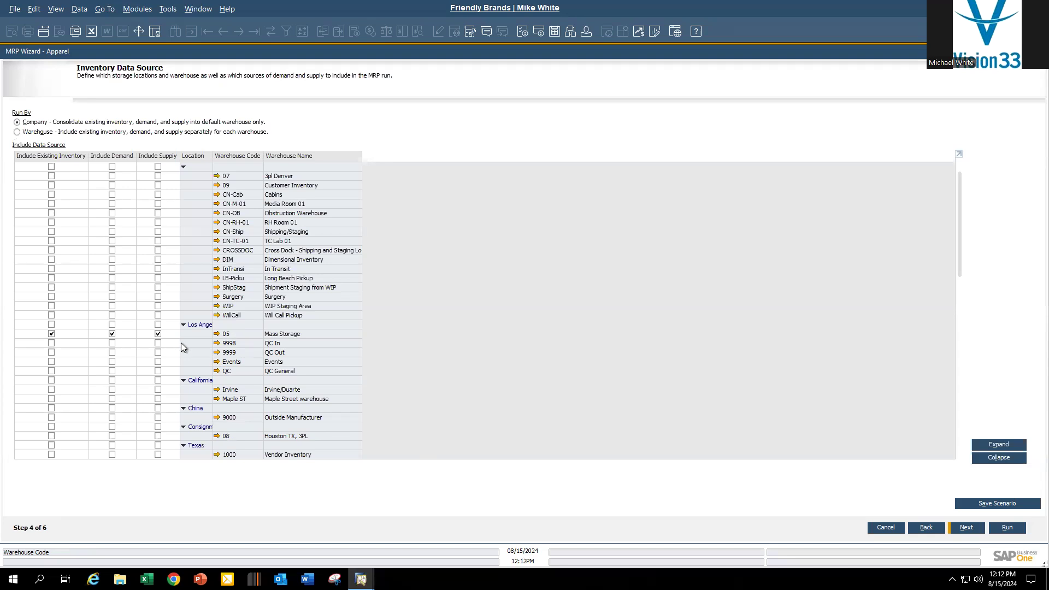
{"action": "left_click", "coordinate": [158, 333]}
{"action": "left_click", "coordinate": [119, 338]}
{"action": "left_click", "coordinate": [70, 336]}
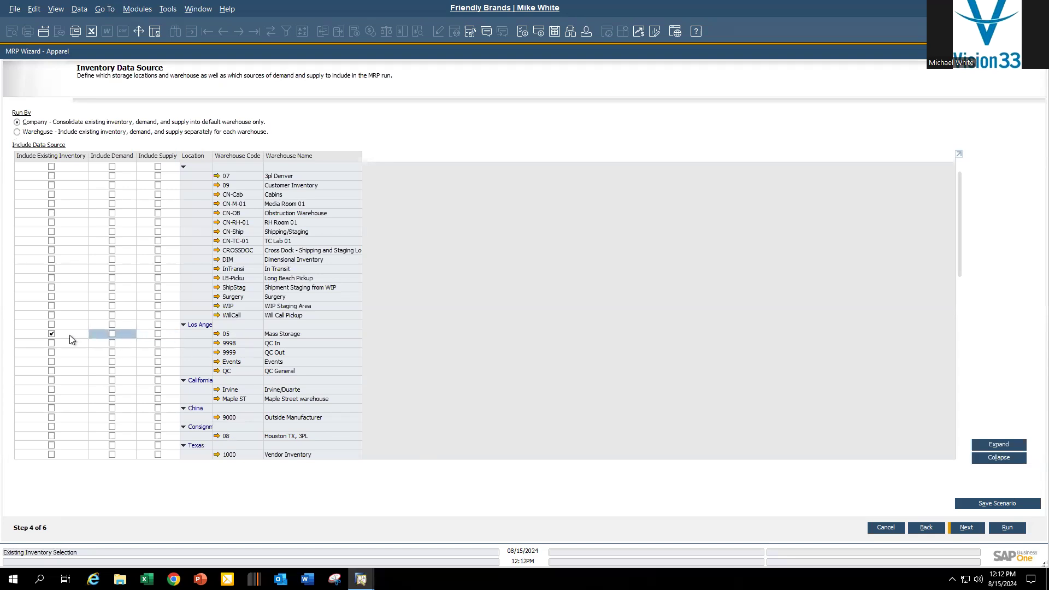
Step: Collapse the locations above Active and exclude the Amazon warehouse's existing inventory, demand and supply
{"action": "left_click", "coordinate": [184, 168]}
{"action": "left_click", "coordinate": [184, 176]}
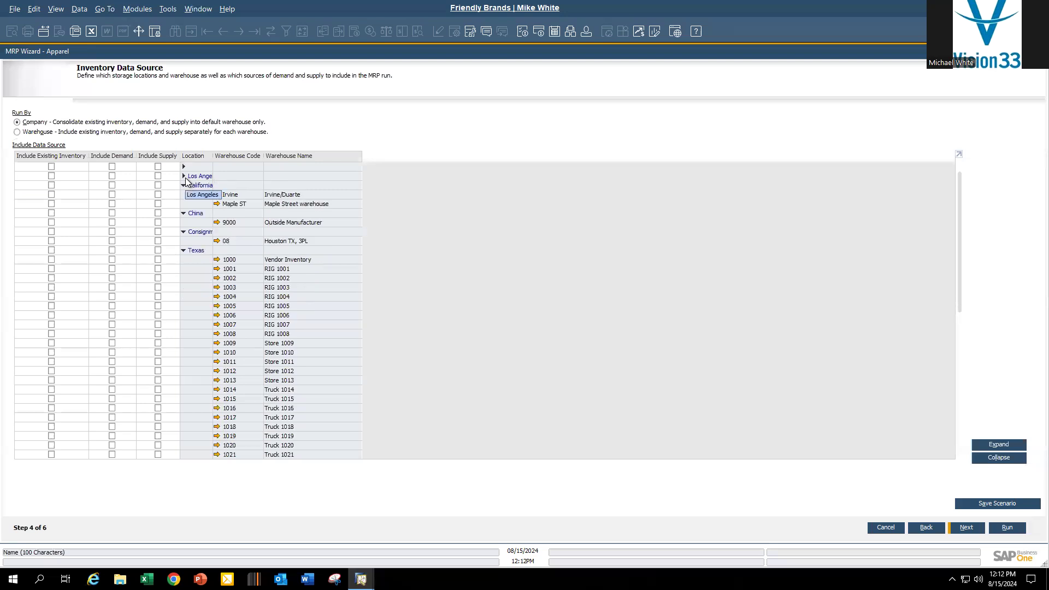
{"action": "left_click", "coordinate": [184, 185]}
{"action": "left_click", "coordinate": [184, 195]}
{"action": "left_click", "coordinate": [184, 204]}
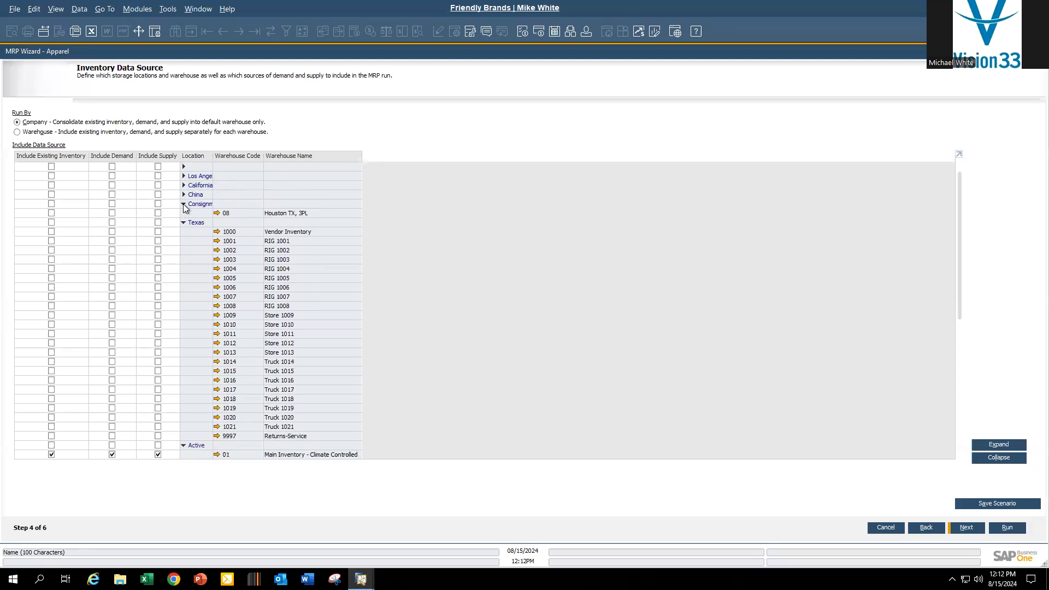
{"action": "left_click", "coordinate": [184, 213]}
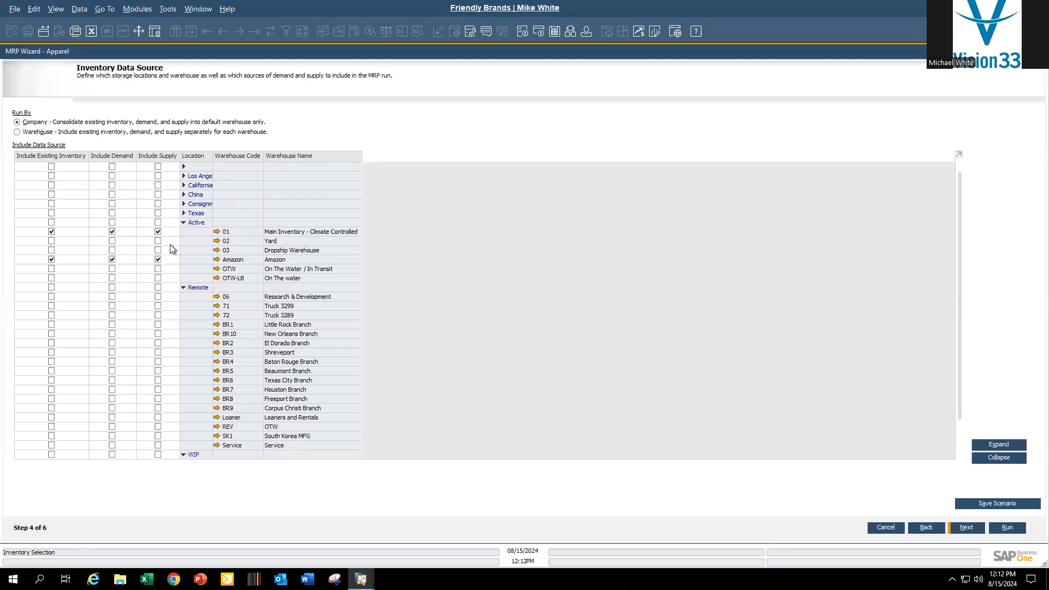
{"action": "left_click", "coordinate": [158, 259]}
{"action": "left_click", "coordinate": [112, 259]}
{"action": "left_click", "coordinate": [52, 259]}
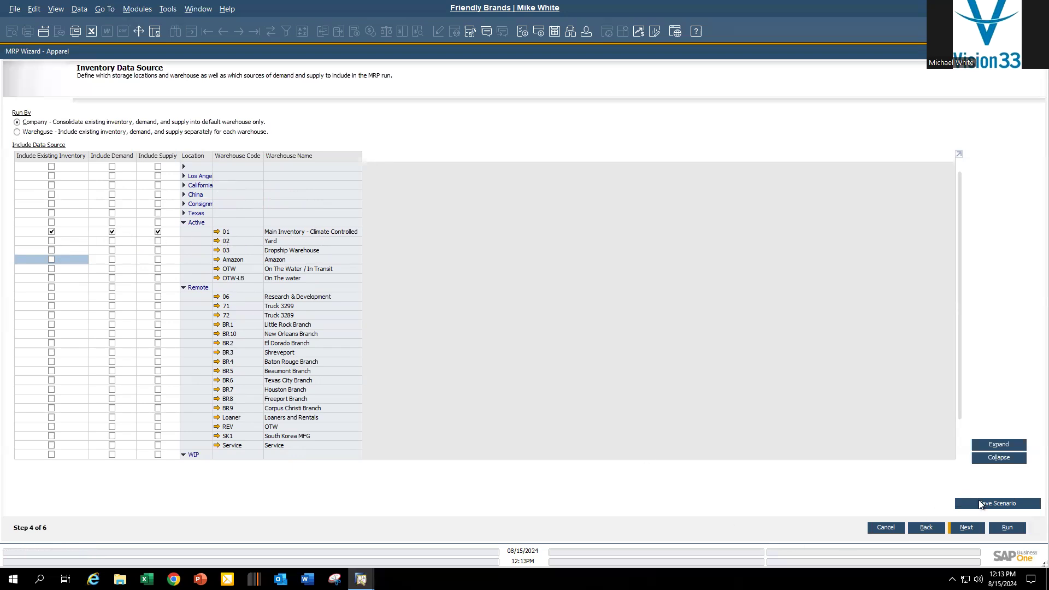
Step: Proceed to the documents data source and check the available inventory level options
{"action": "left_click", "coordinate": [968, 527]}
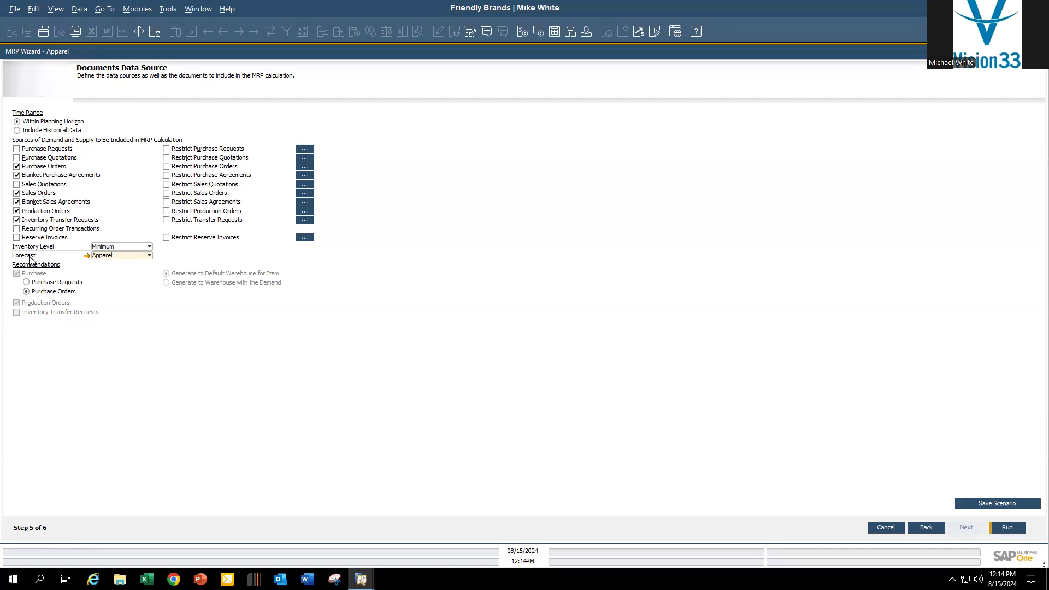
{"action": "left_click", "coordinate": [149, 247]}
{"action": "left_click", "coordinate": [149, 247]}
Step: Open the linked Apparel forecast, review its monthly item quantities and show the forecast generation options
{"action": "left_click", "coordinate": [85, 254]}
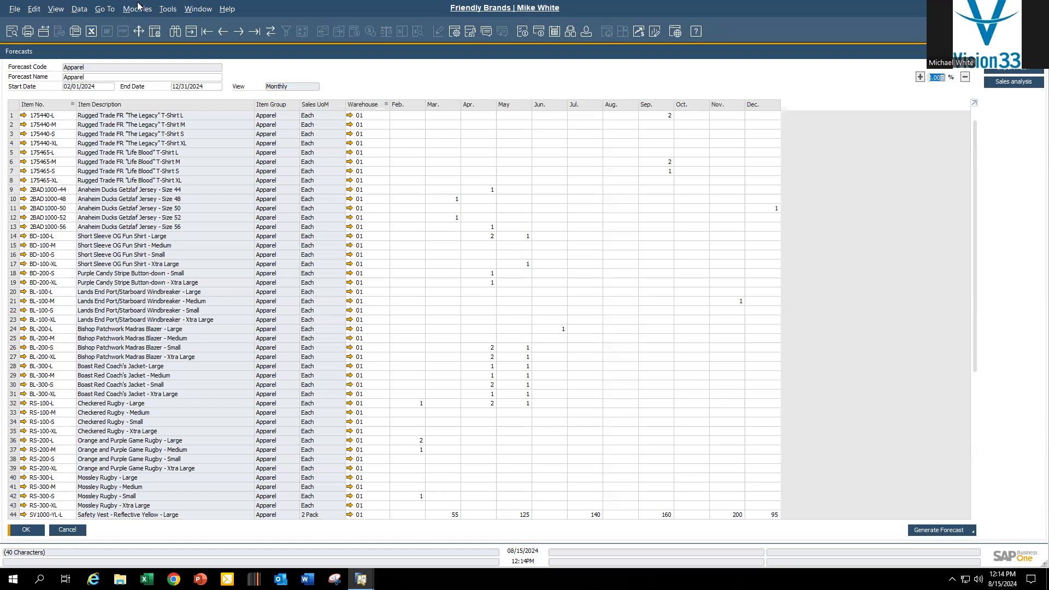
{"action": "scroll", "coordinate": [506, 386], "scroll_direction": "down", "scroll_amount": 1}
{"action": "scroll", "coordinate": [486, 389], "scroll_direction": "down", "scroll_amount": 4}
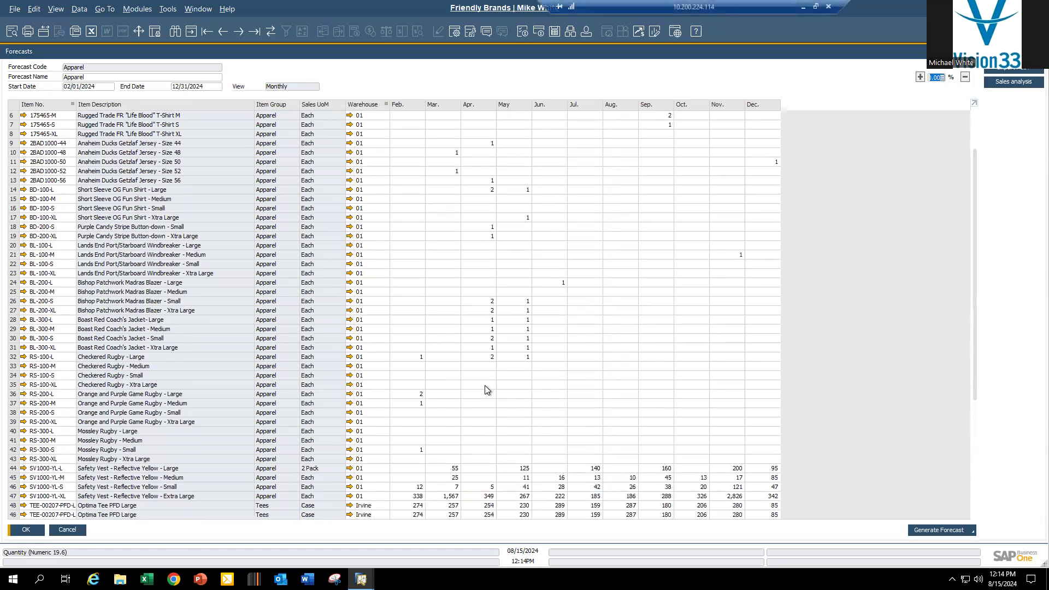
{"action": "scroll", "coordinate": [484, 385], "scroll_direction": "down", "scroll_amount": 2}
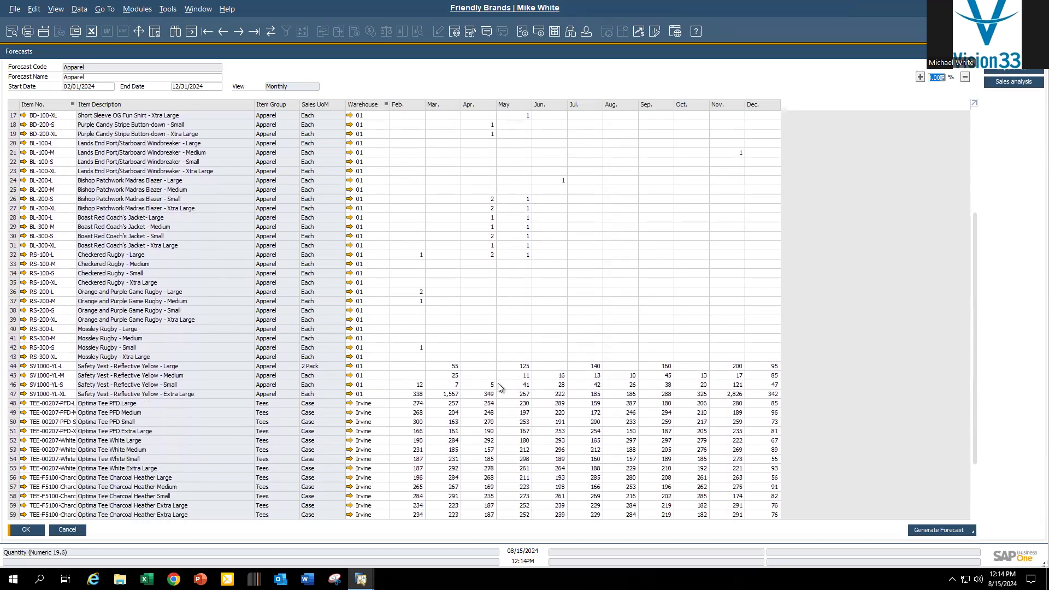
{"action": "left_click", "coordinate": [972, 534]}
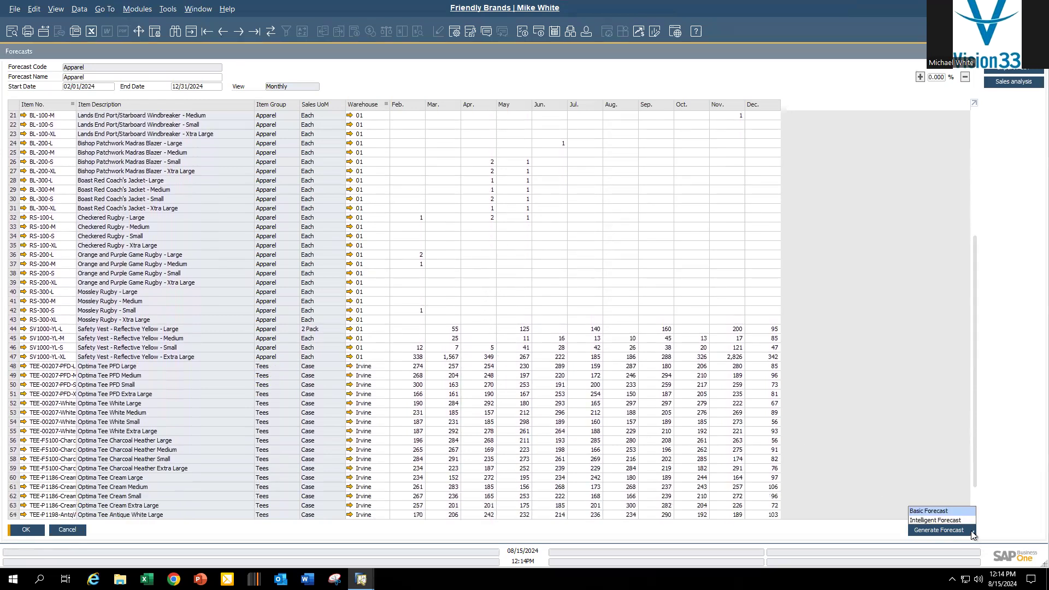
Step: Generate an Intelligent Forecast for the Food & Beverage item group from sales orders, using the Automatic Selection calculation method
{"action": "left_click", "coordinate": [935, 520]}
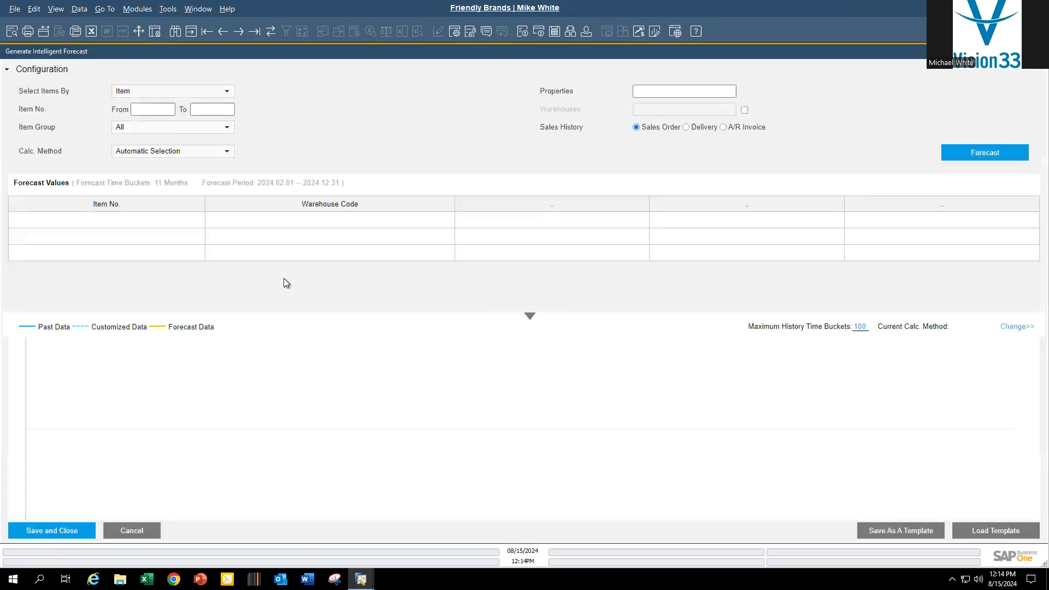
{"action": "left_click", "coordinate": [200, 128]}
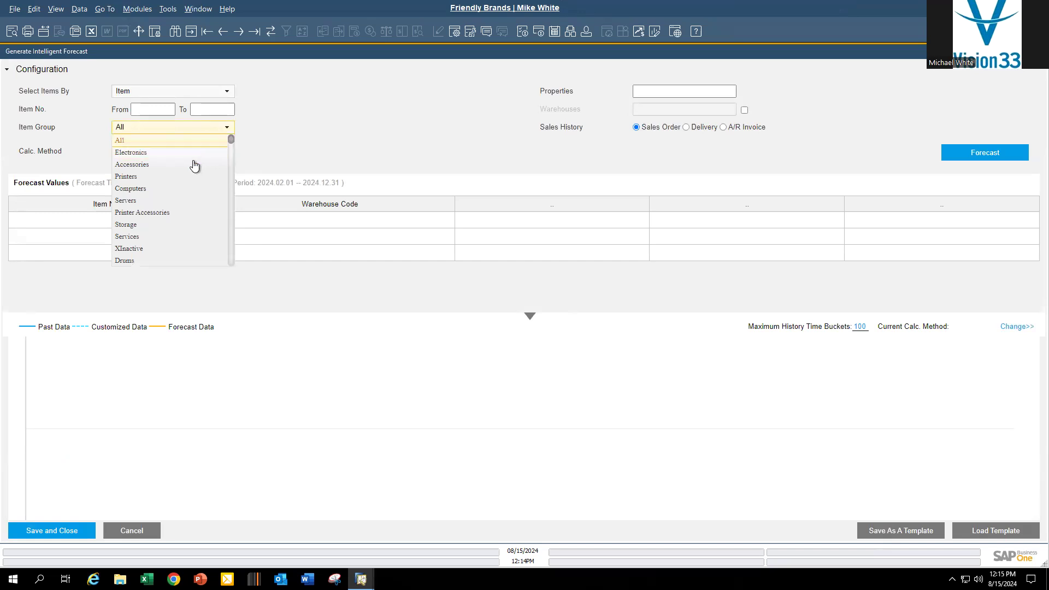
{"action": "scroll", "coordinate": [175, 188], "scroll_direction": "down", "scroll_amount": 4}
{"action": "scroll", "coordinate": [176, 188], "scroll_direction": "up", "scroll_amount": 3}
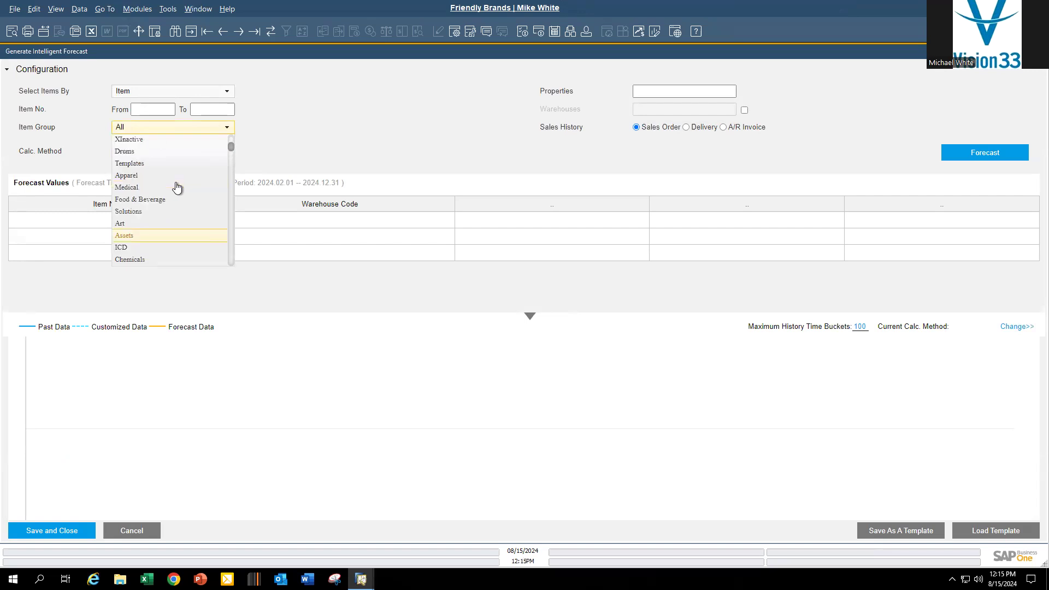
{"action": "left_click", "coordinate": [159, 203]}
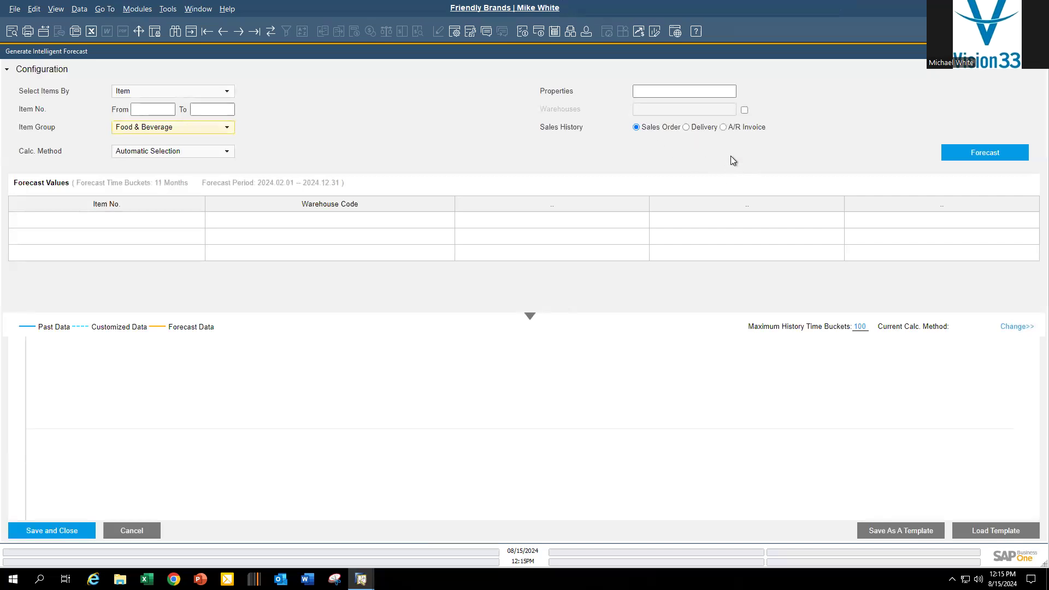
{"action": "left_click", "coordinate": [231, 156]}
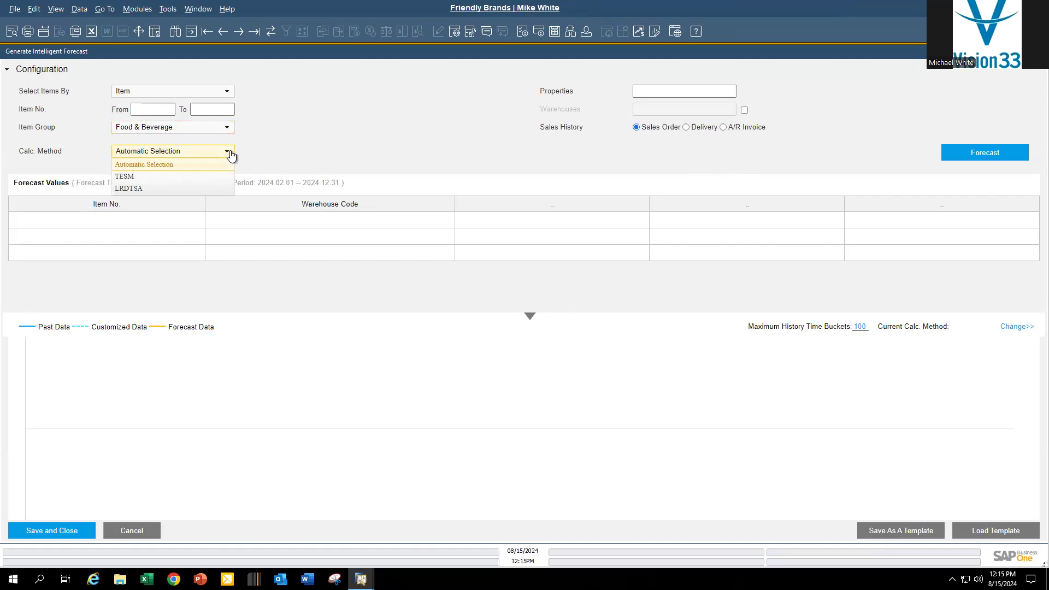
{"action": "left_click", "coordinate": [305, 158]}
{"action": "left_click", "coordinate": [990, 157]}
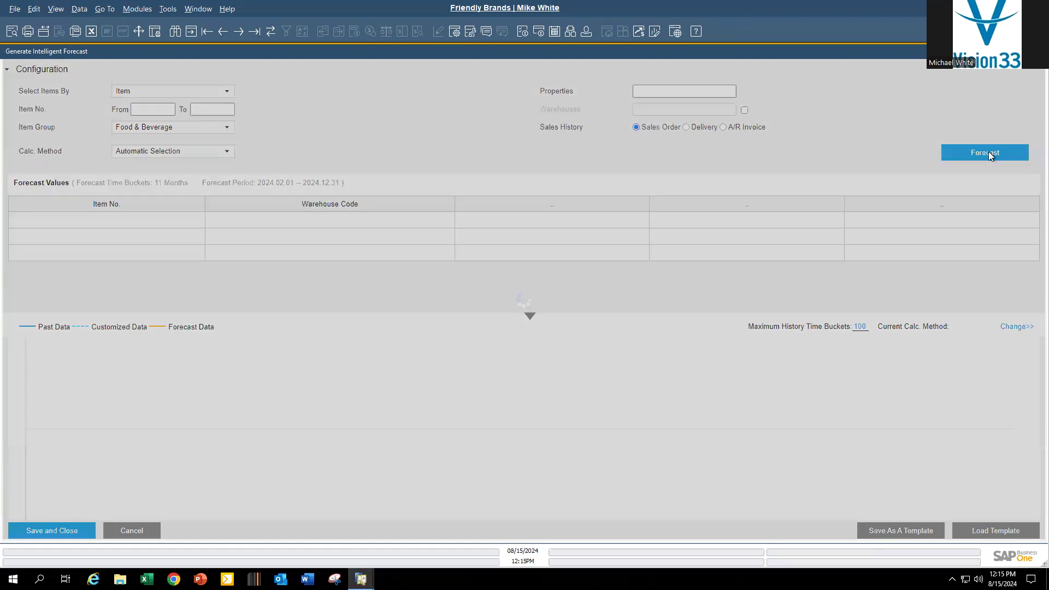
{"action": "left_click", "coordinate": [397, 326]}
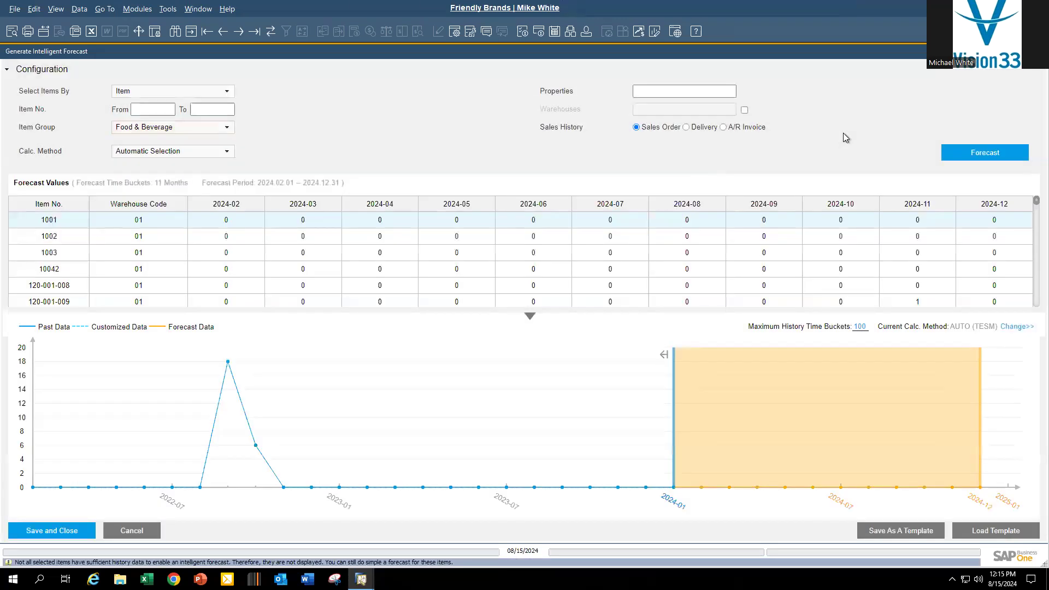
Step: Examine the monthly forecast values for all items and the sales history chart, and close the intelligent forecast
{"action": "scroll", "coordinate": [206, 253], "scroll_direction": "down", "scroll_amount": 5}
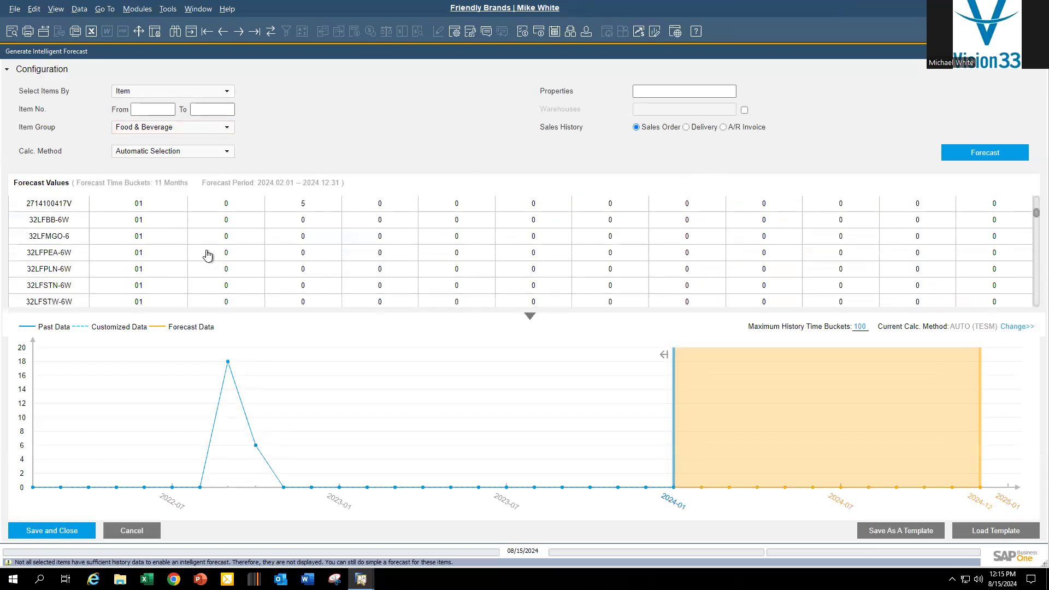
{"action": "scroll", "coordinate": [208, 254], "scroll_direction": "down", "scroll_amount": 1}
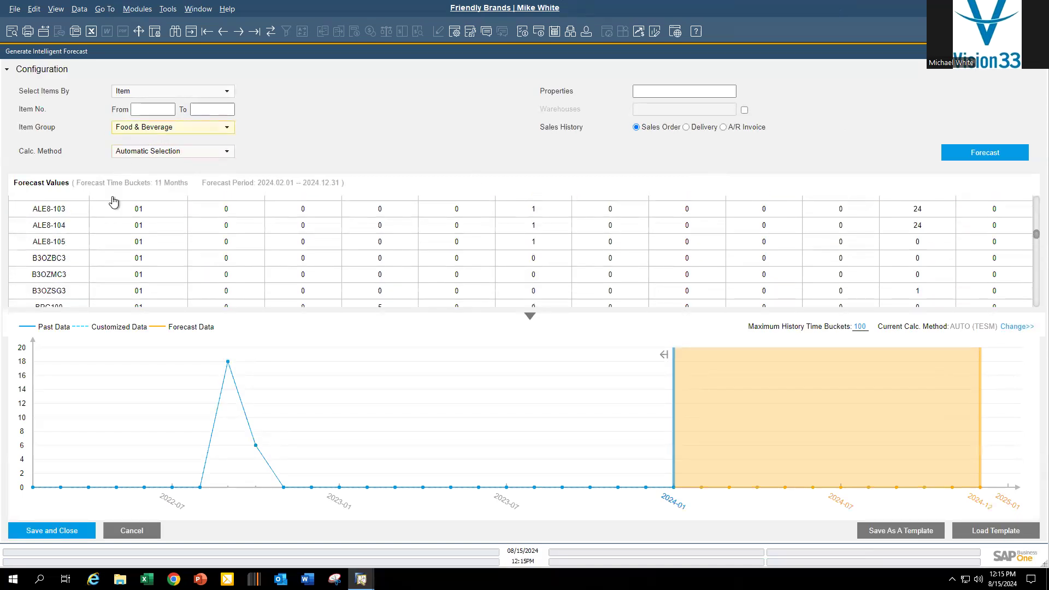
{"action": "scroll", "coordinate": [228, 281], "scroll_direction": "down", "scroll_amount": 15}
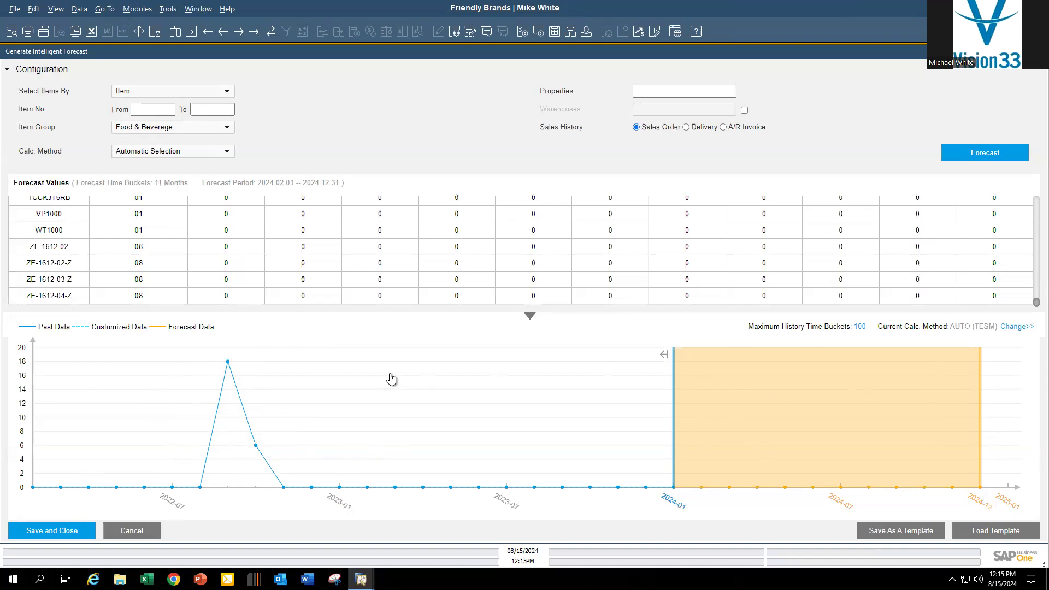
{"action": "mouse_move", "coordinate": [229, 365]}
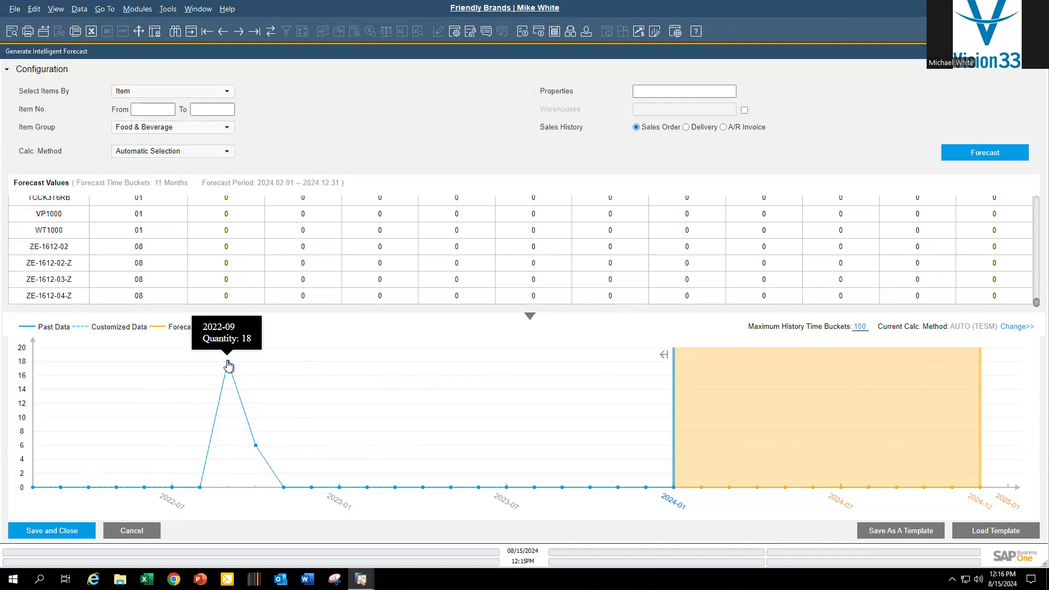
{"action": "mouse_move", "coordinate": [257, 448]}
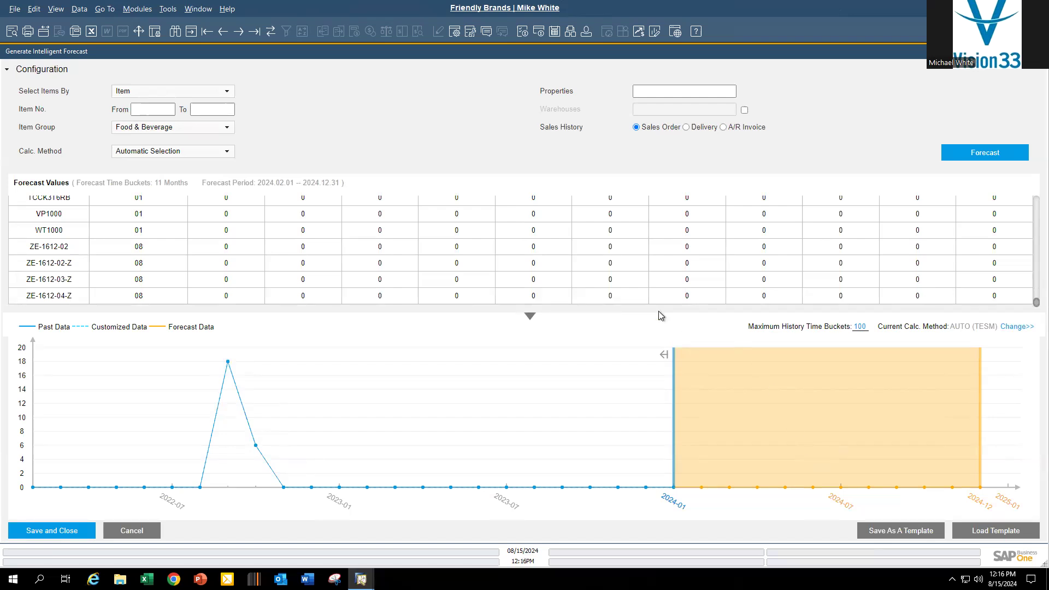
{"action": "scroll", "coordinate": [520, 287], "scroll_direction": "up", "scroll_amount": 10}
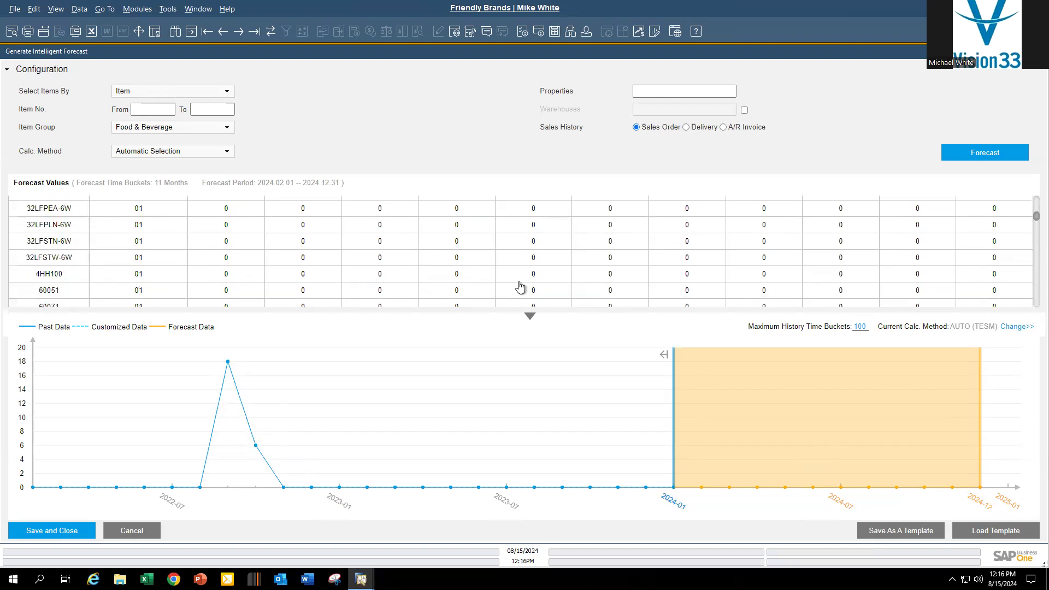
{"action": "scroll", "coordinate": [519, 286], "scroll_direction": "up", "scroll_amount": 3}
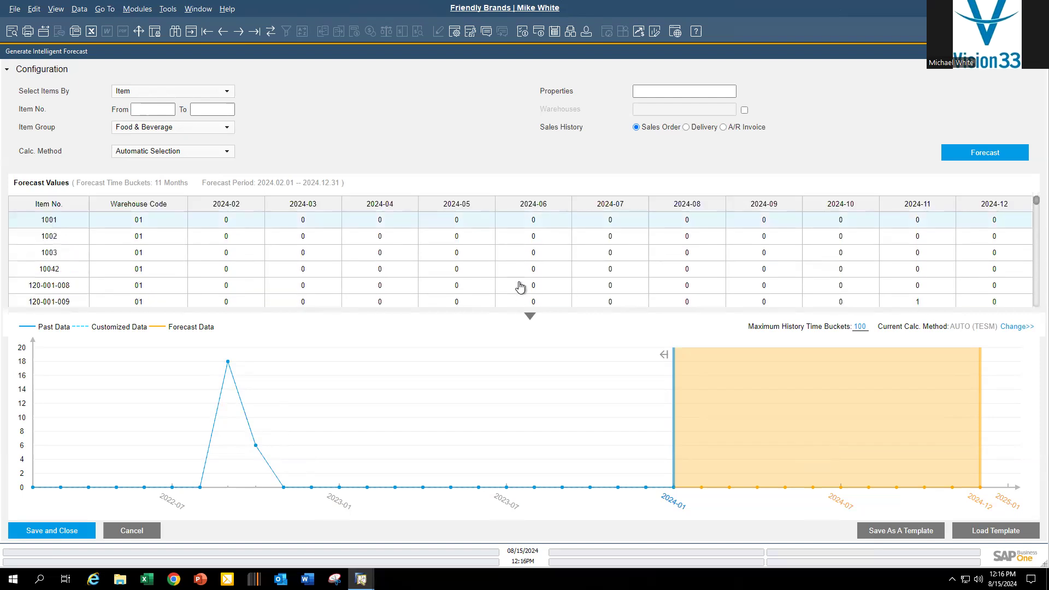
{"action": "scroll", "coordinate": [519, 286], "scroll_direction": "down", "scroll_amount": 2}
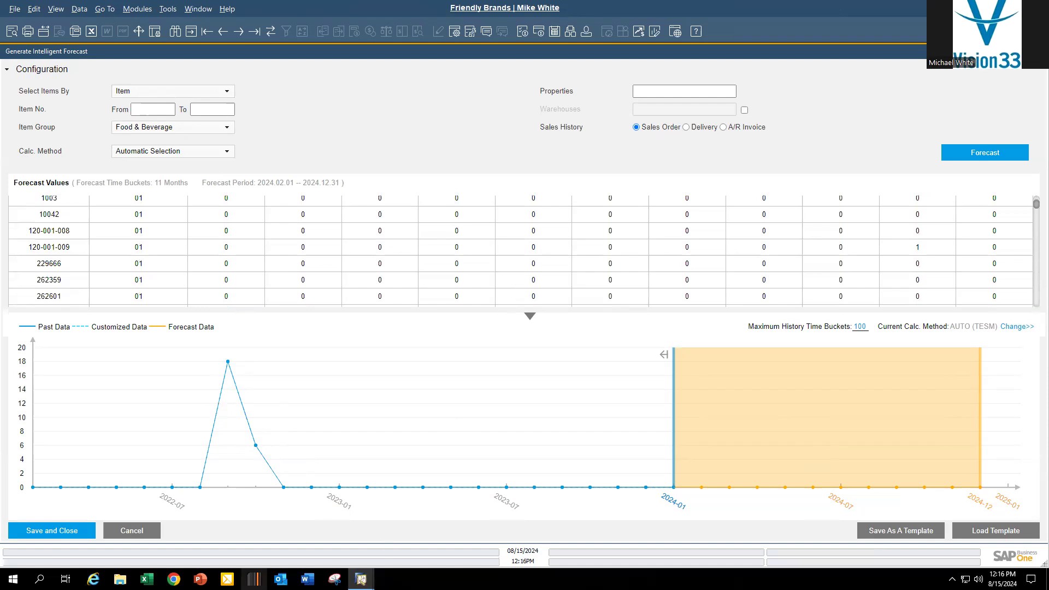
{"action": "left_click", "coordinate": [46, 533]}
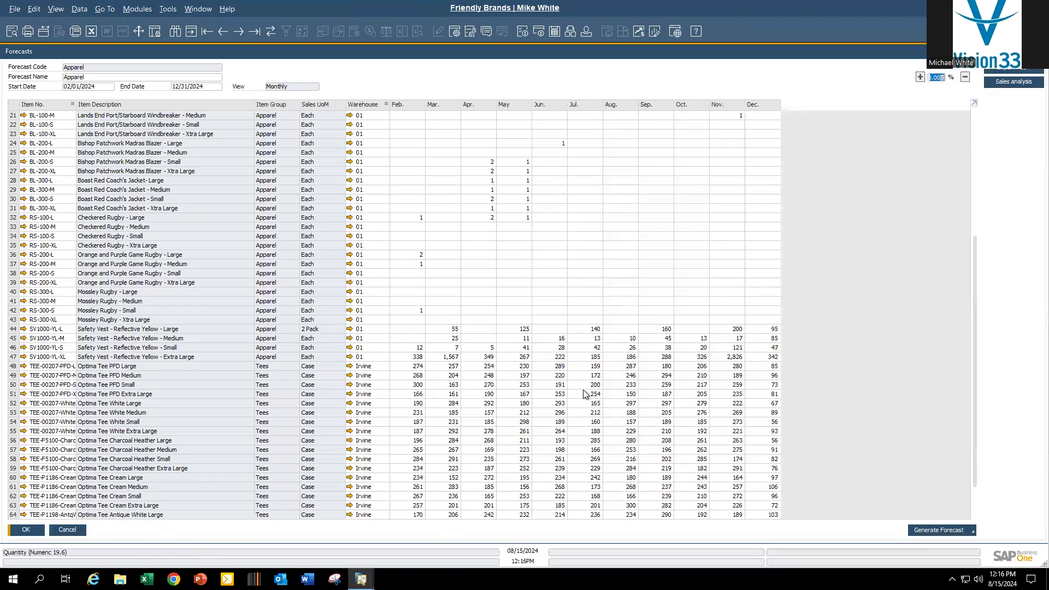
Step: Review the monthly quantities of the safety vests and Optima tees in the Apparel forecast
{"action": "scroll", "coordinate": [583, 390], "scroll_direction": "down", "scroll_amount": 2}
{"action": "left_click", "coordinate": [537, 439]}
{"action": "left_click", "coordinate": [610, 506]}
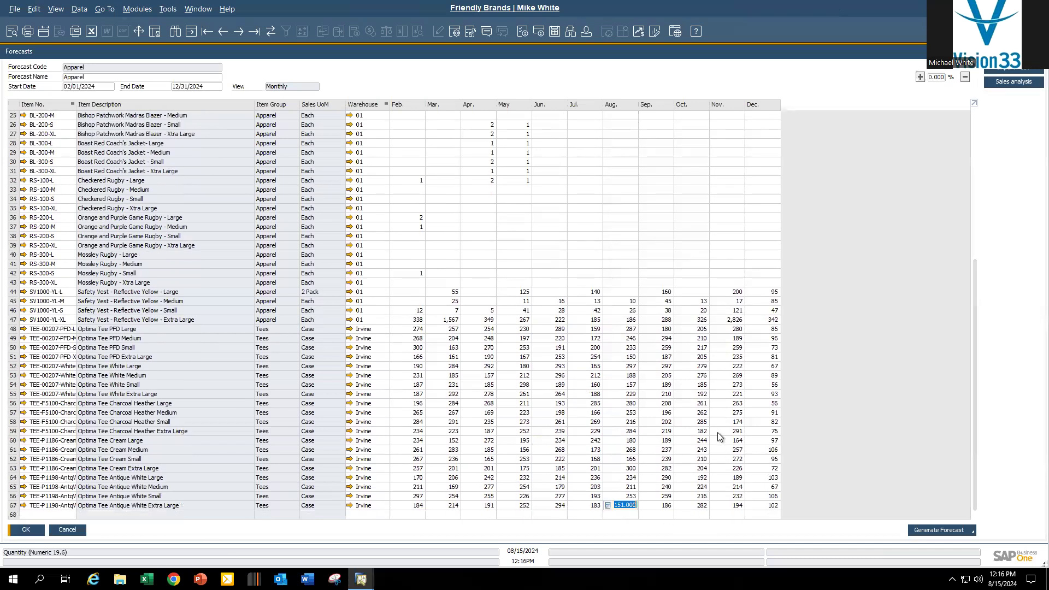
{"action": "left_click", "coordinate": [717, 432]}
{"action": "left_click", "coordinate": [666, 337]}
{"action": "left_click", "coordinate": [522, 338]}
{"action": "left_click", "coordinate": [450, 338]}
{"action": "left_click", "coordinate": [622, 337]}
{"action": "scroll", "coordinate": [299, 366], "scroll_direction": "up", "scroll_amount": 5}
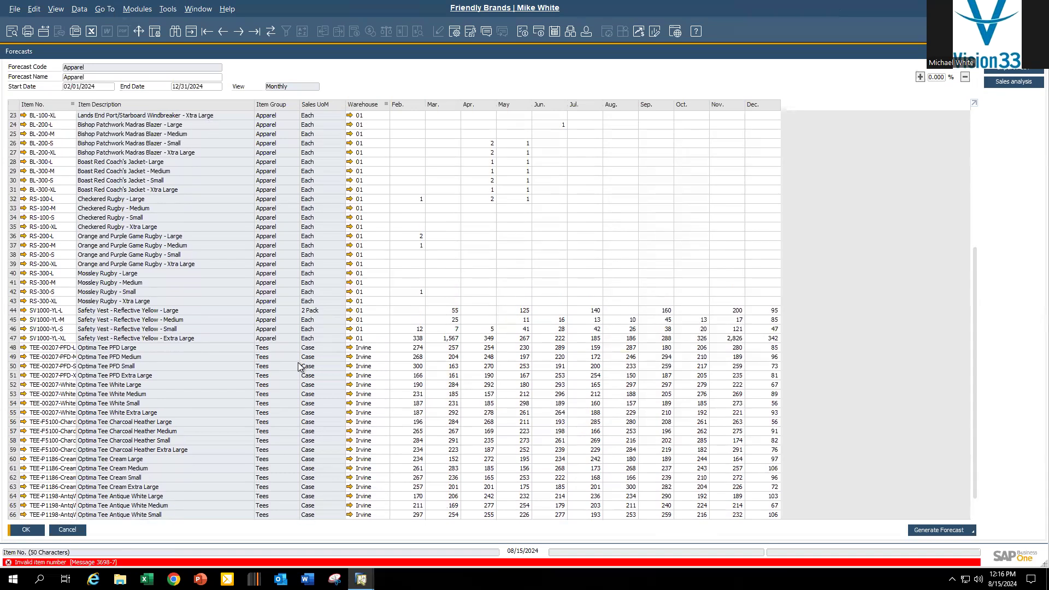
{"action": "scroll", "coordinate": [299, 366], "scroll_direction": "up", "scroll_amount": 5}
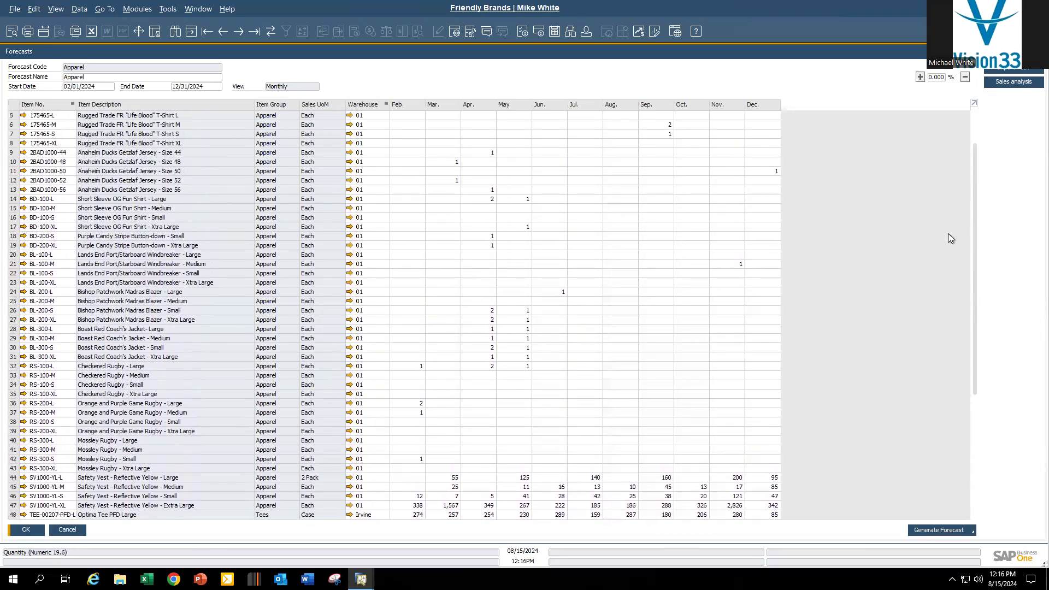
{"action": "scroll", "coordinate": [974, 301], "scroll_direction": "down", "scroll_amount": 9}
{"action": "scroll", "coordinate": [966, 361], "scroll_direction": "down", "scroll_amount": 1}
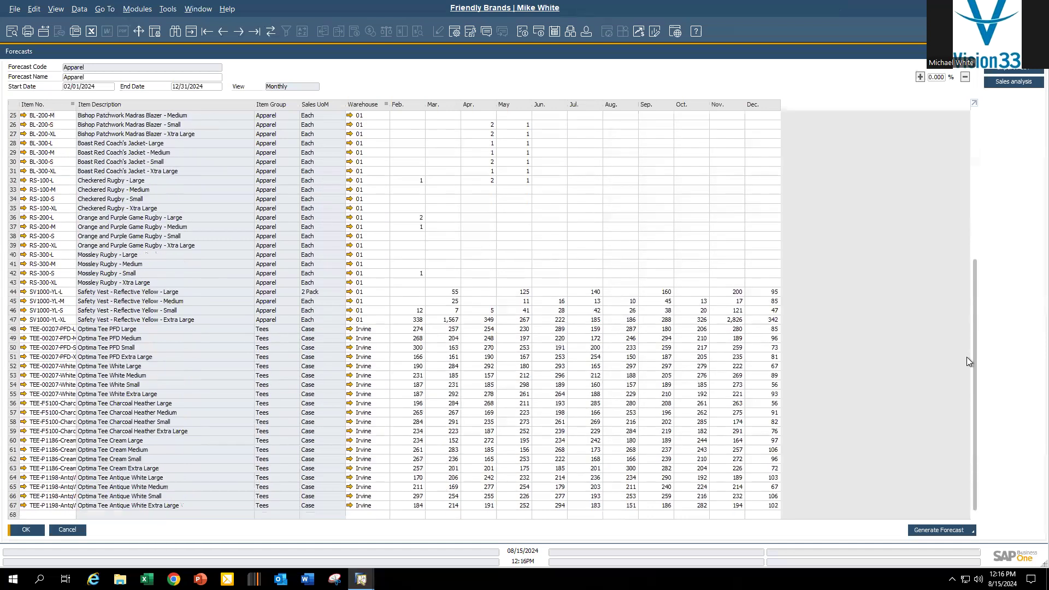
{"action": "left_click", "coordinate": [623, 338]}
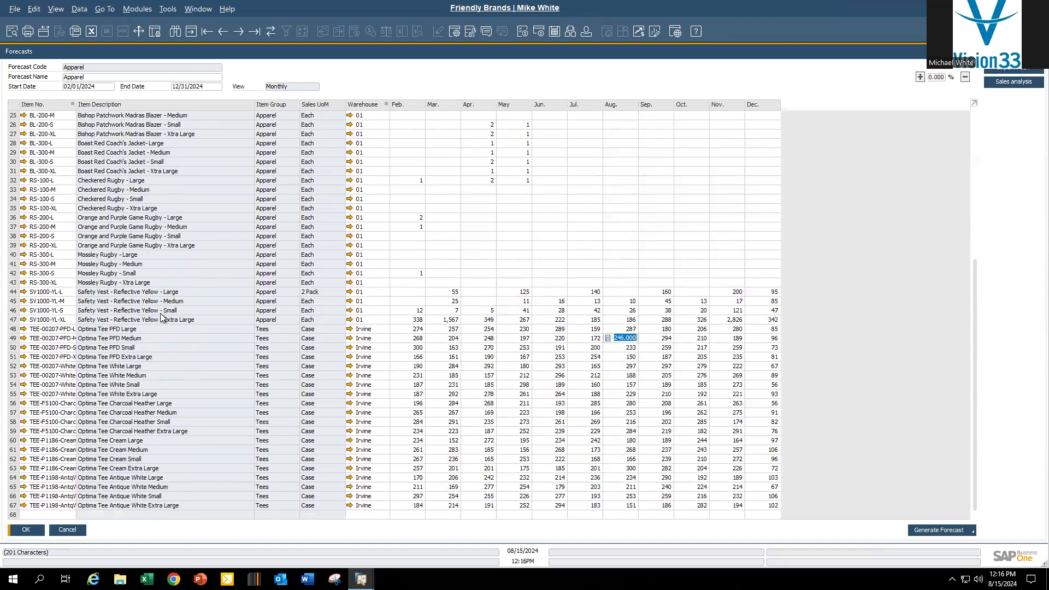
Step: Set the December forecast quantity of the large safety vest SV1000-YL-L to 5,000, and update and close the Apparel forecast
{"action": "left_click", "coordinate": [770, 293]}
{"action": "type", "text": "5"}
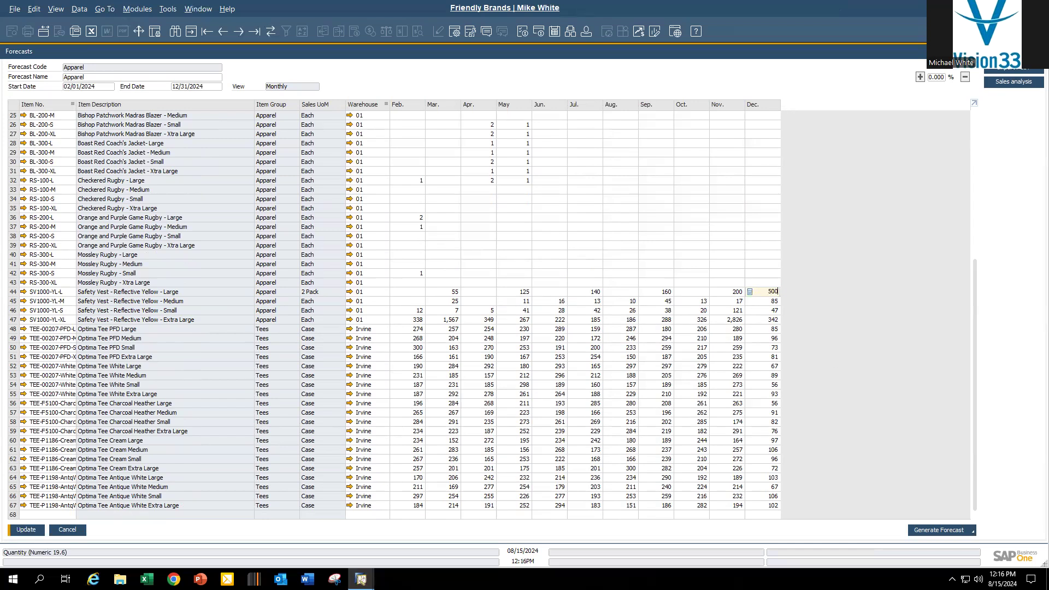
{"action": "key", "text": "Tab"}
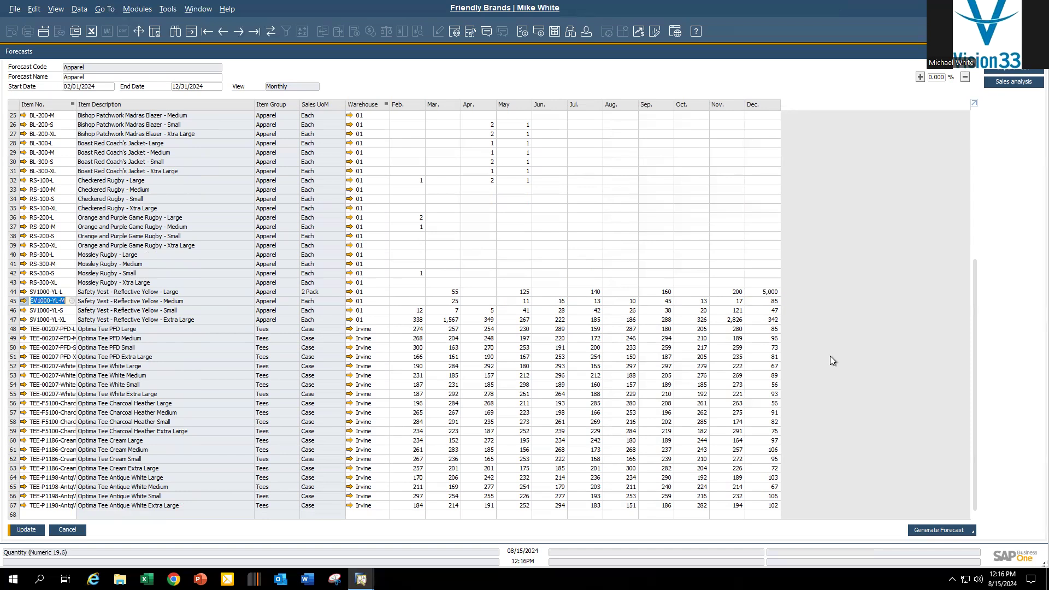
{"action": "left_click", "coordinate": [26, 529]}
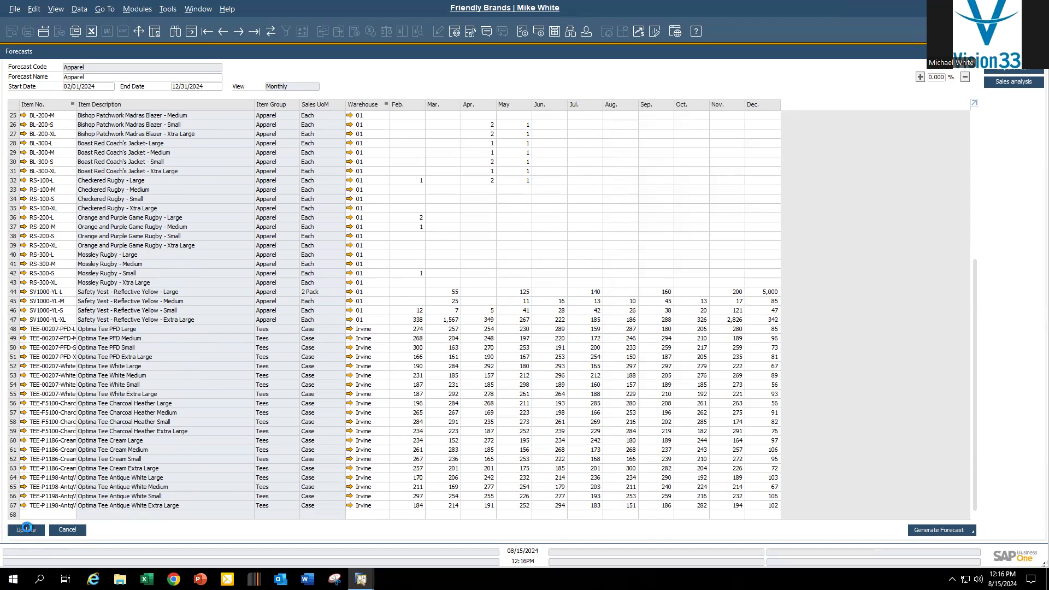
{"action": "left_click", "coordinate": [27, 530]}
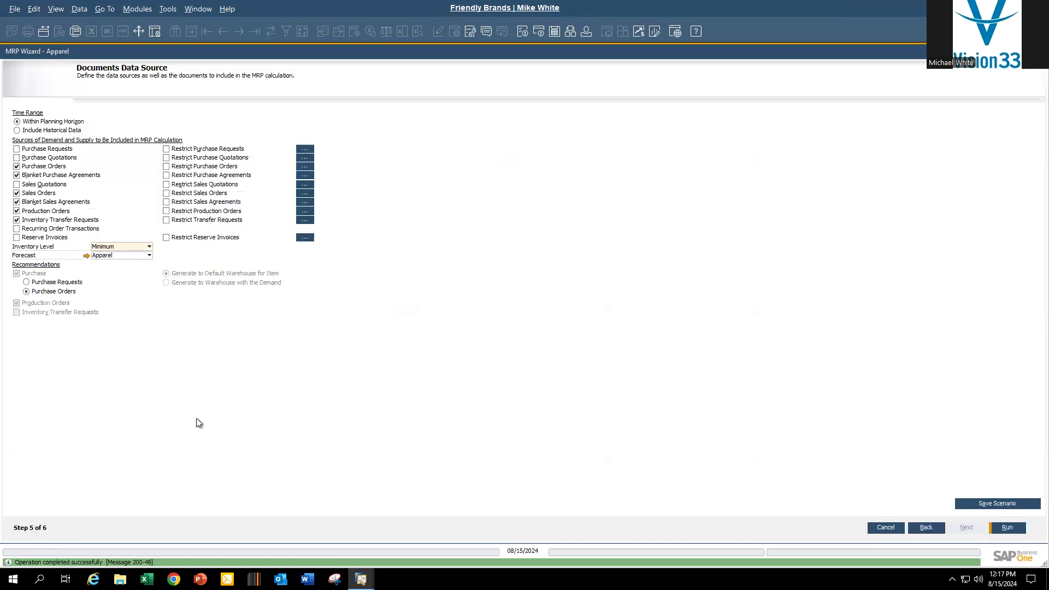
Step: Save the scenario with Apparel kept as its forecast and run the MRP calculation
{"action": "left_click", "coordinate": [149, 254]}
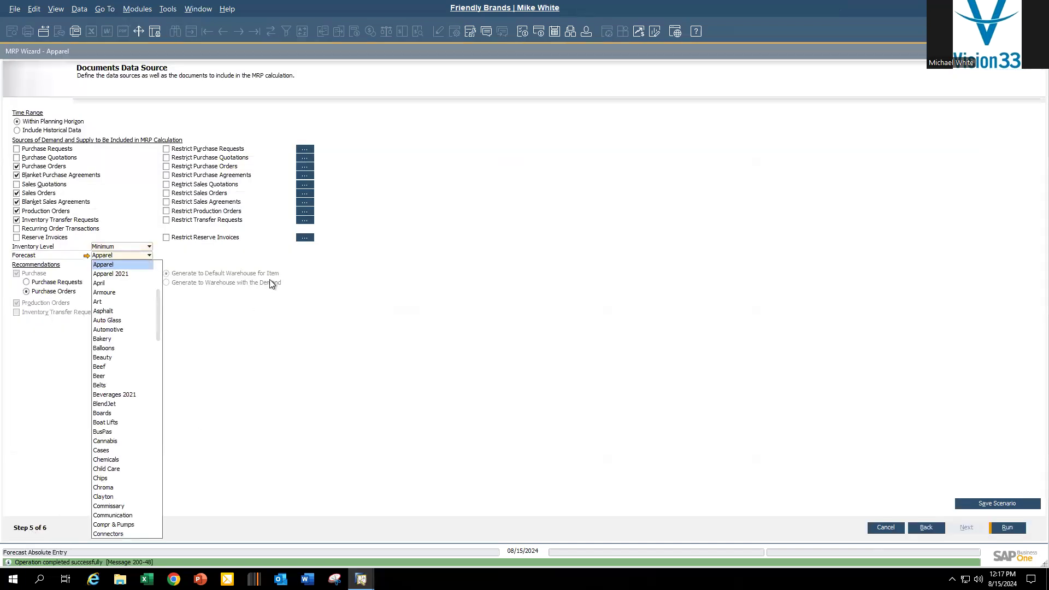
{"action": "left_click", "coordinate": [454, 309]}
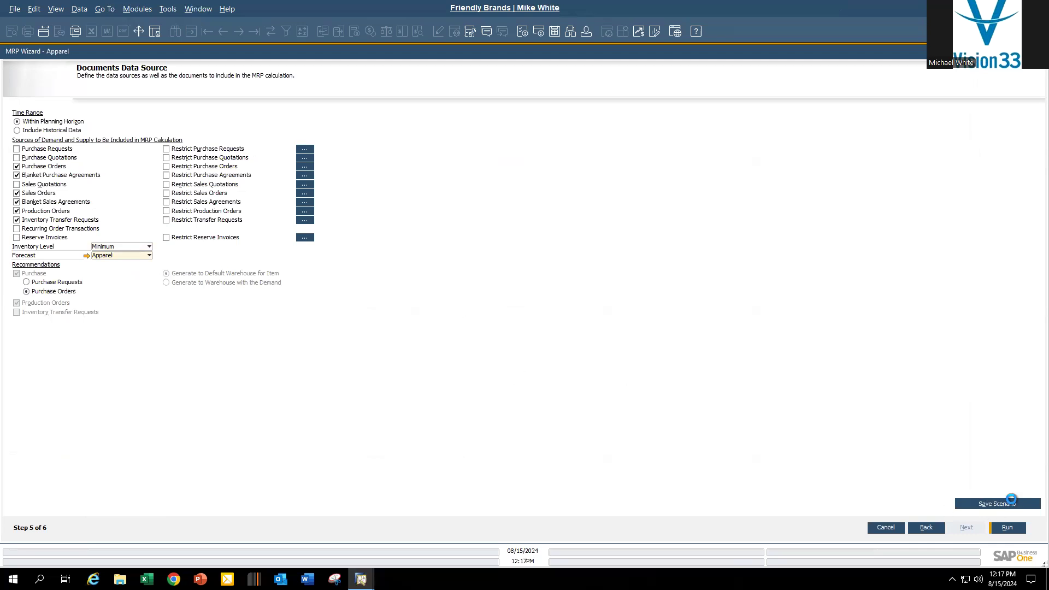
{"action": "left_click", "coordinate": [1010, 526]}
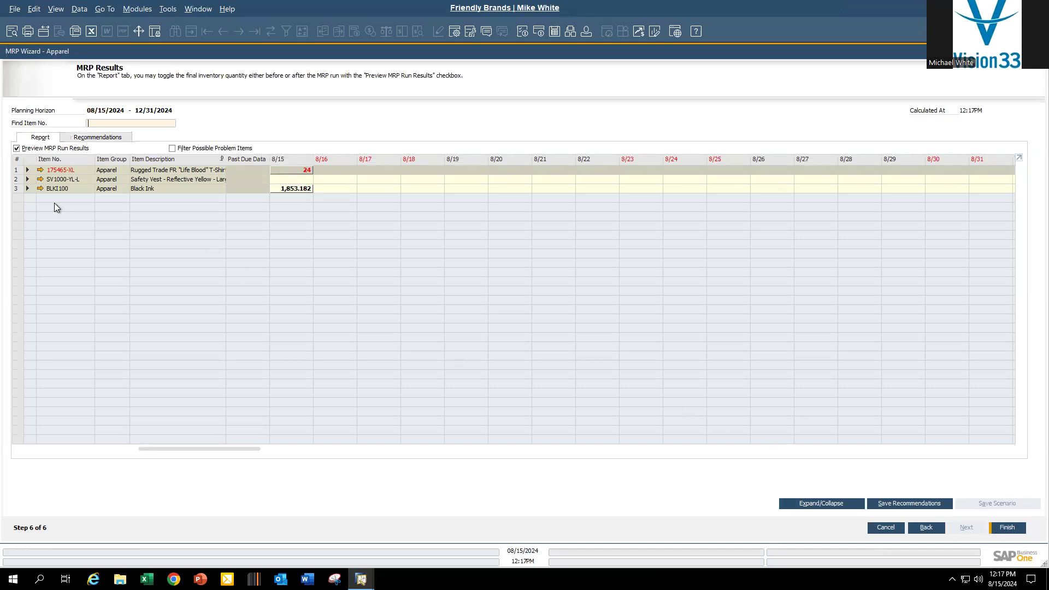
Step: Expand SV1000-YL-L in the MRP results and check the pegging information of its 9/1 demand
{"action": "left_click", "coordinate": [28, 179]}
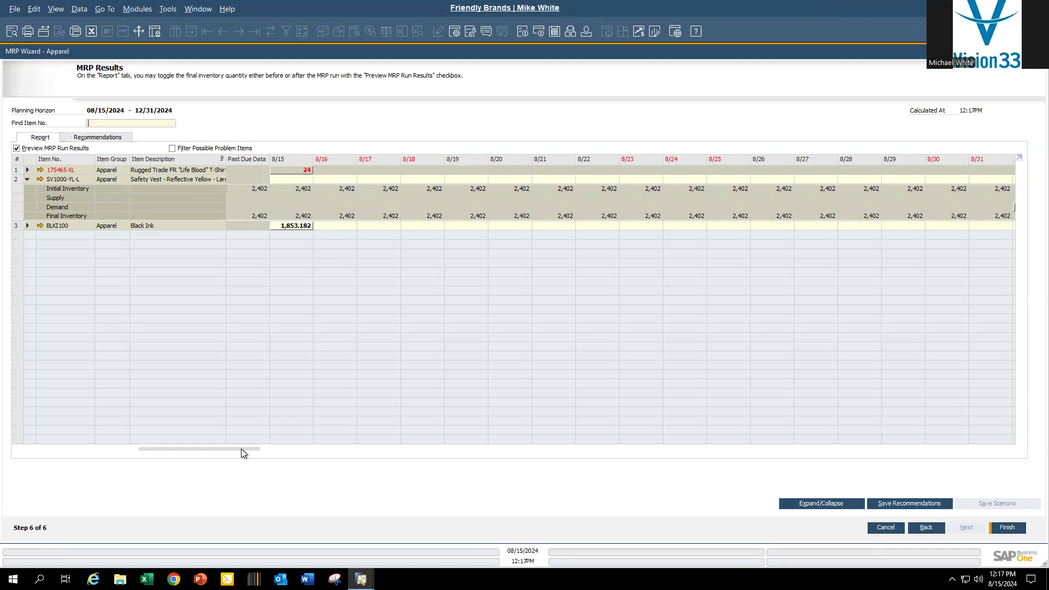
{"action": "left_click_drag", "start_coordinate": [244, 447], "coordinate": [304, 446]}
{"action": "double_click", "coordinate": [612, 207]}
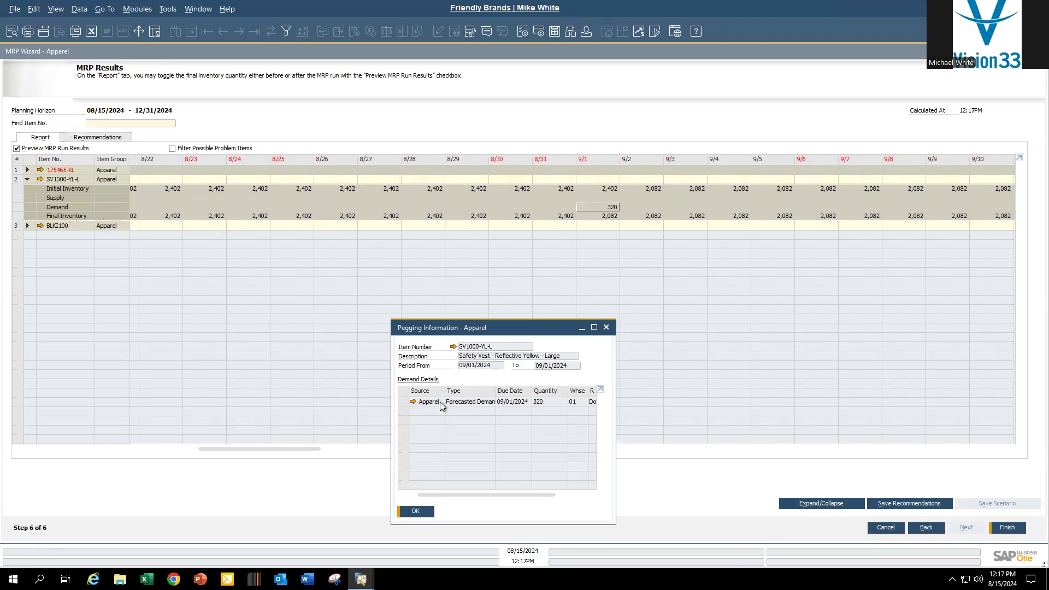
{"action": "left_click", "coordinate": [605, 328]}
Step: Check the pegging information of the 12/1 demand for SV1000-YL-L
{"action": "left_click_drag", "start_coordinate": [309, 449], "coordinate": [834, 431]}
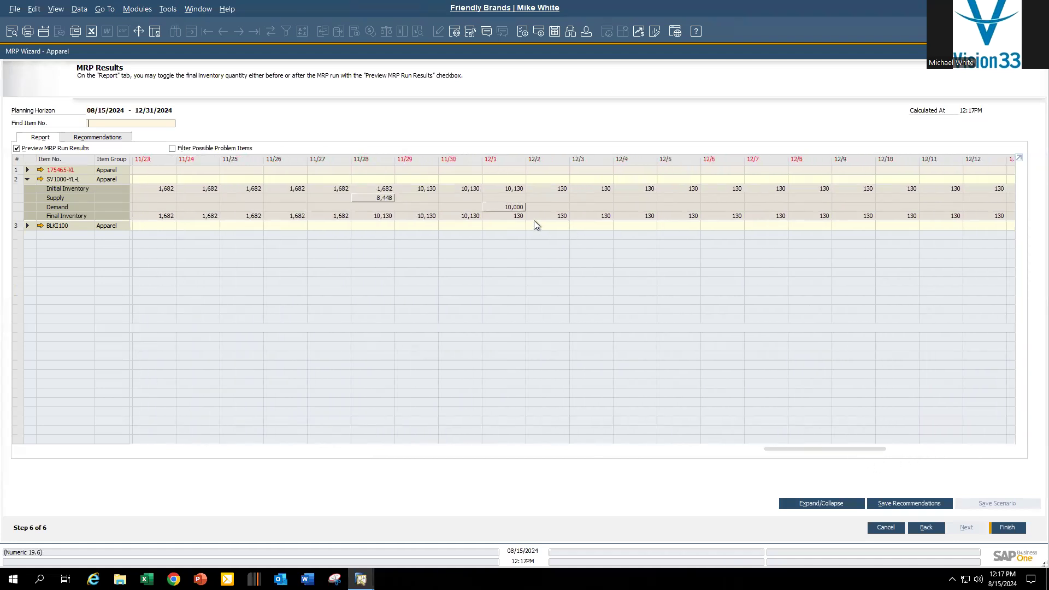
{"action": "double_click", "coordinate": [511, 211]}
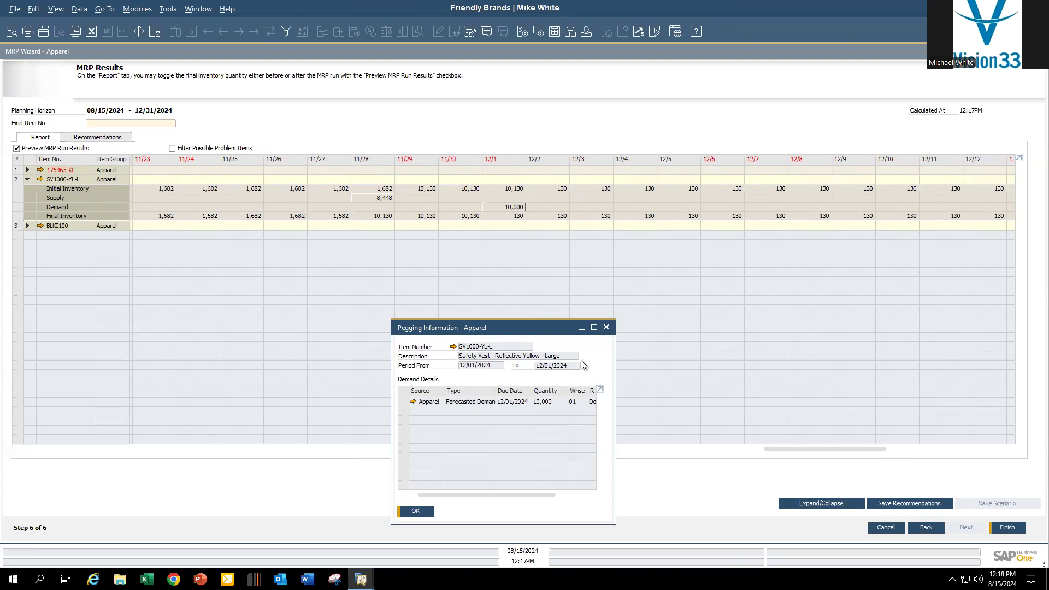
{"action": "left_click", "coordinate": [608, 328]}
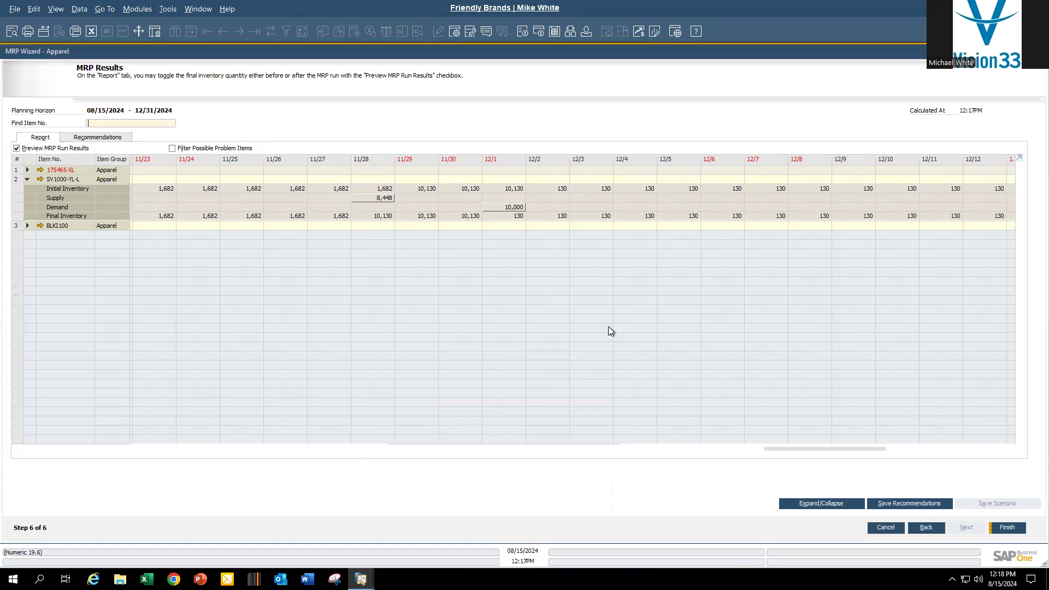
Step: Finish the MRP Wizard and save the recommendations
{"action": "left_click", "coordinate": [1008, 528]}
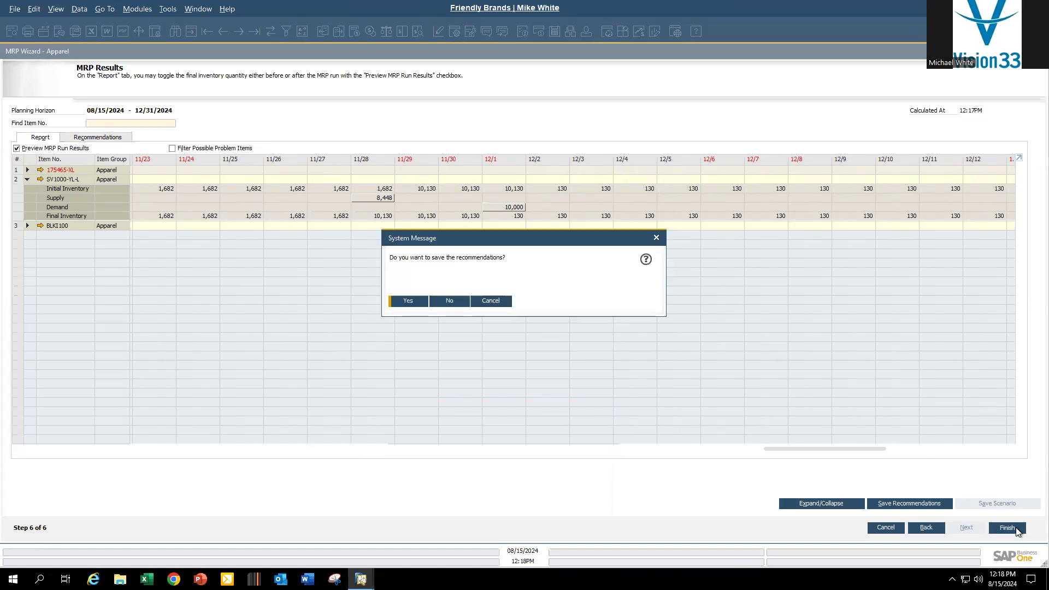
{"action": "left_click", "coordinate": [406, 301]}
{"action": "left_click", "coordinate": [403, 300]}
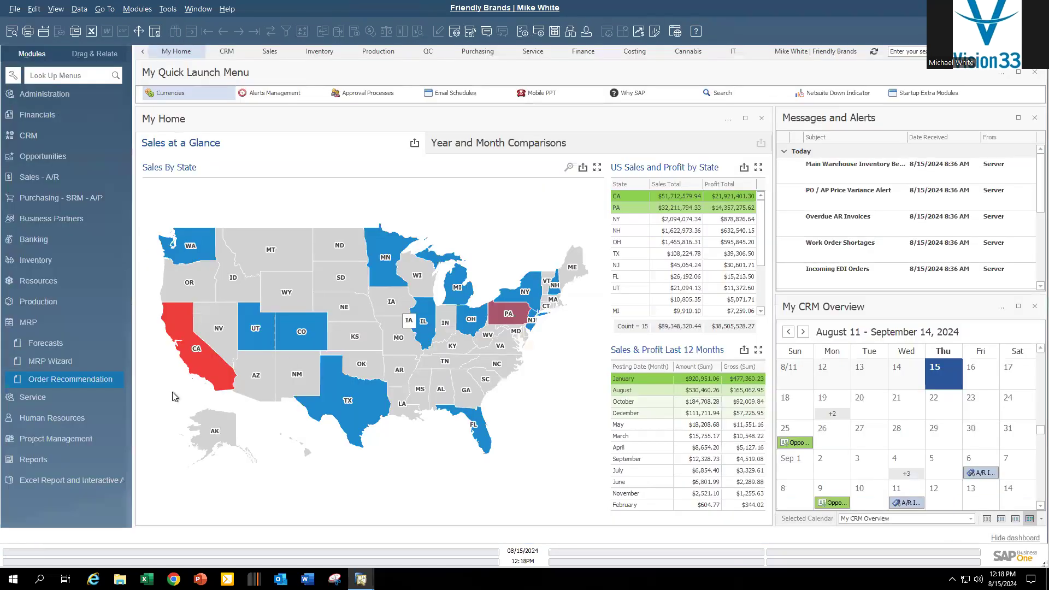
Step: Open the order recommendations for the Apparel scenario and sort them by release date
{"action": "left_click", "coordinate": [73, 380]}
{"action": "left_click", "coordinate": [413, 157]}
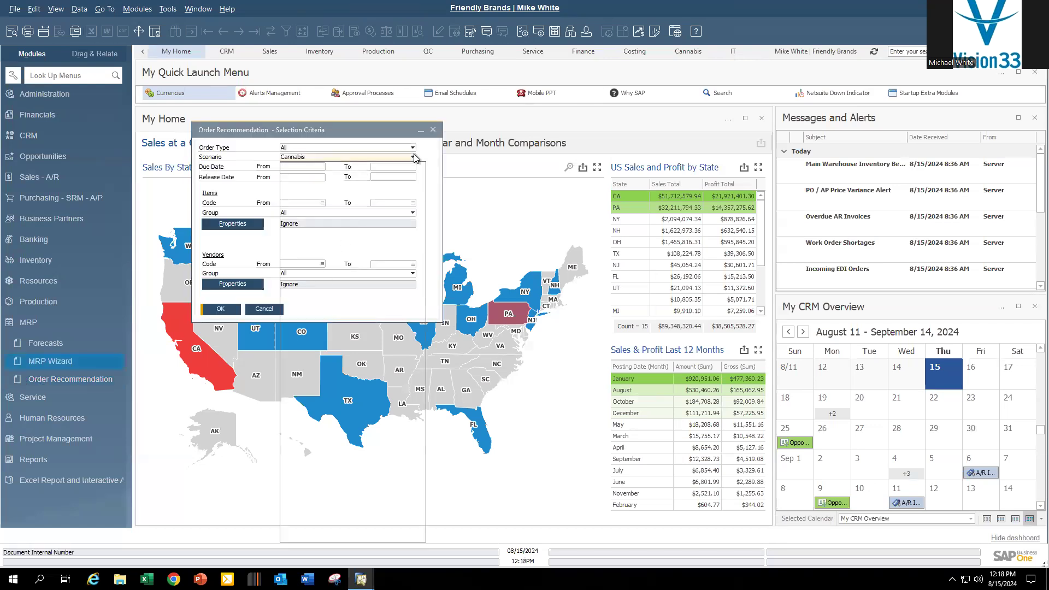
{"action": "left_click_drag", "start_coordinate": [421, 244], "coordinate": [412, 142]}
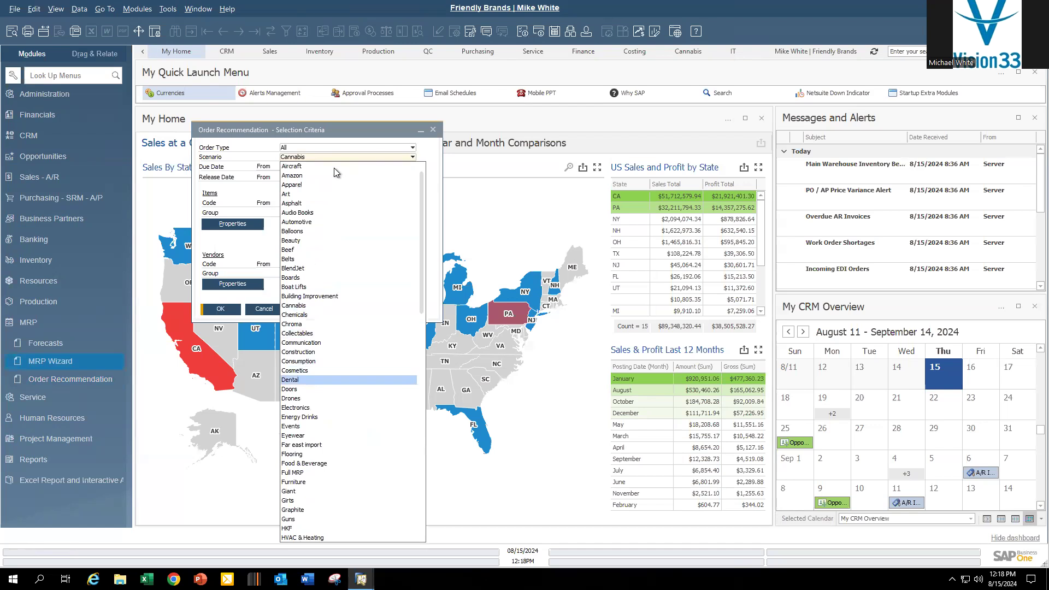
{"action": "left_click", "coordinate": [297, 184]}
{"action": "left_click", "coordinate": [221, 310]}
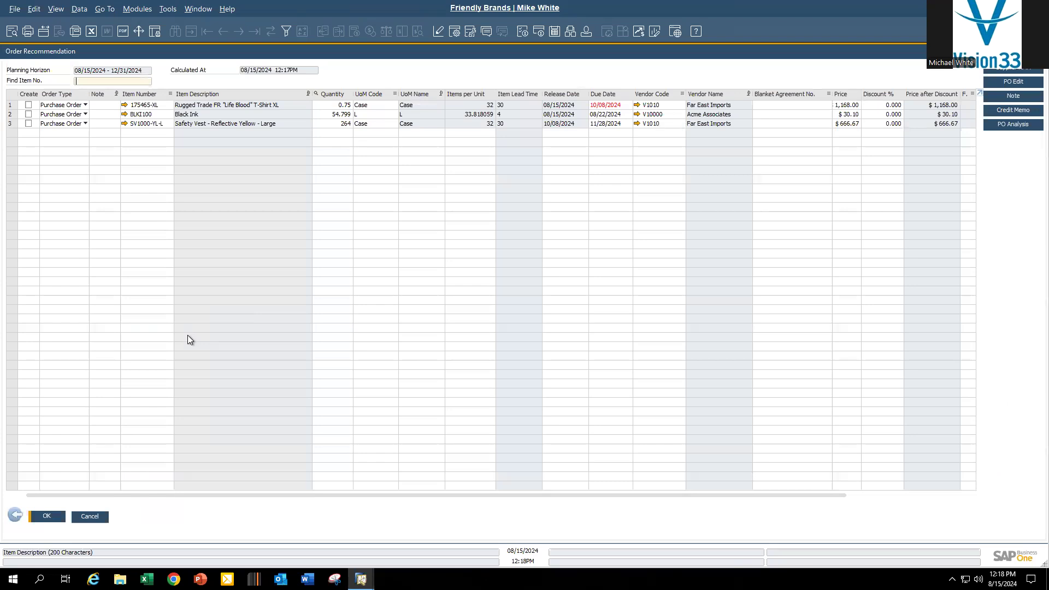
{"action": "double_click", "coordinate": [580, 94]}
Step: Mark the 175465-XL T-shirt recommendation for creation, set its quantity to 1 and accept the price update
{"action": "left_click", "coordinate": [29, 106]}
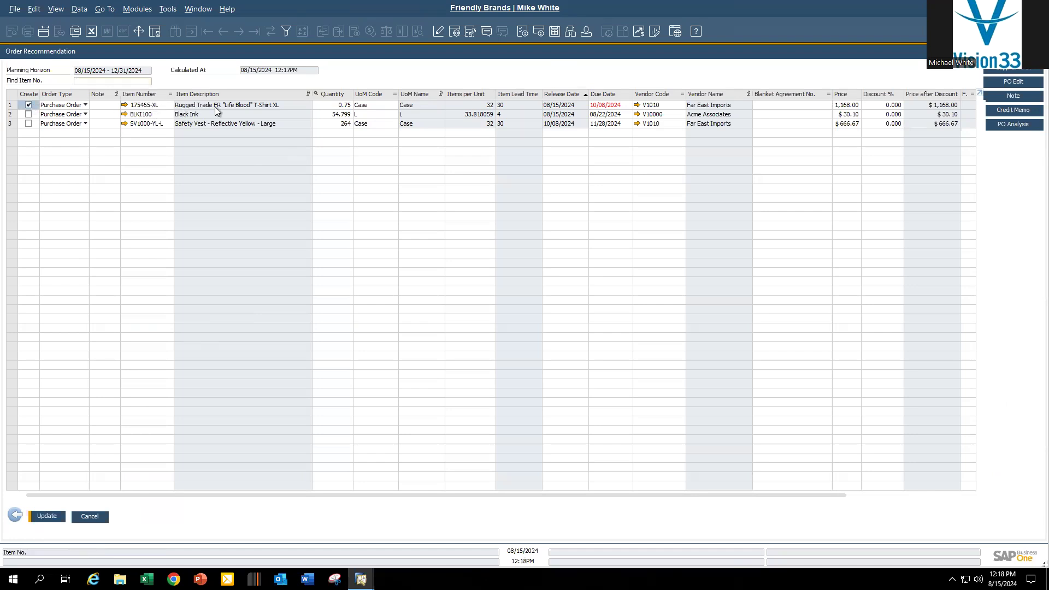
{"action": "left_click", "coordinate": [344, 106]}
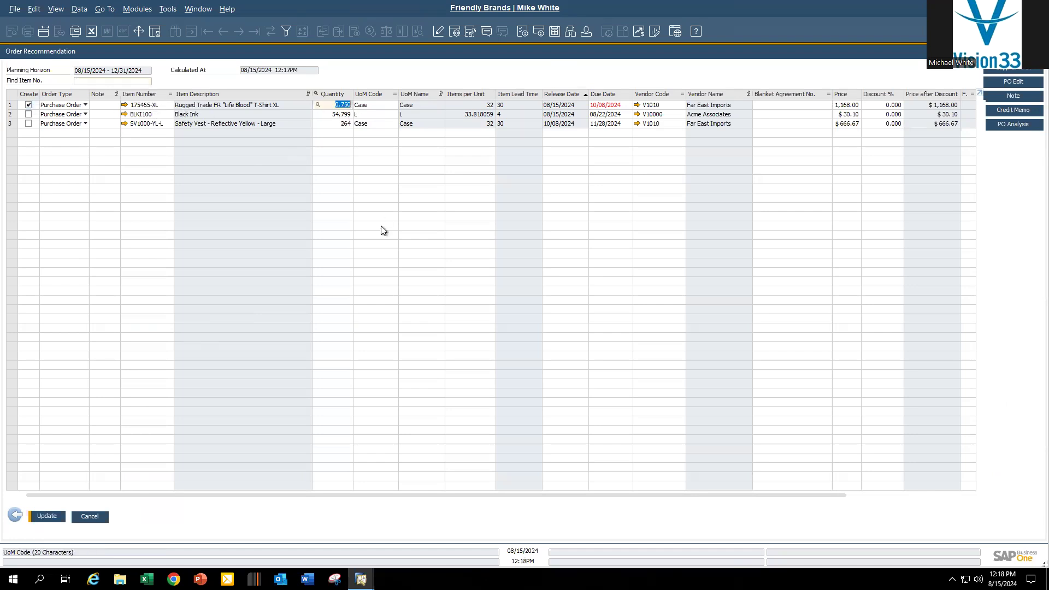
{"action": "type", "text": "1"}
{"action": "key", "text": "Tab"}
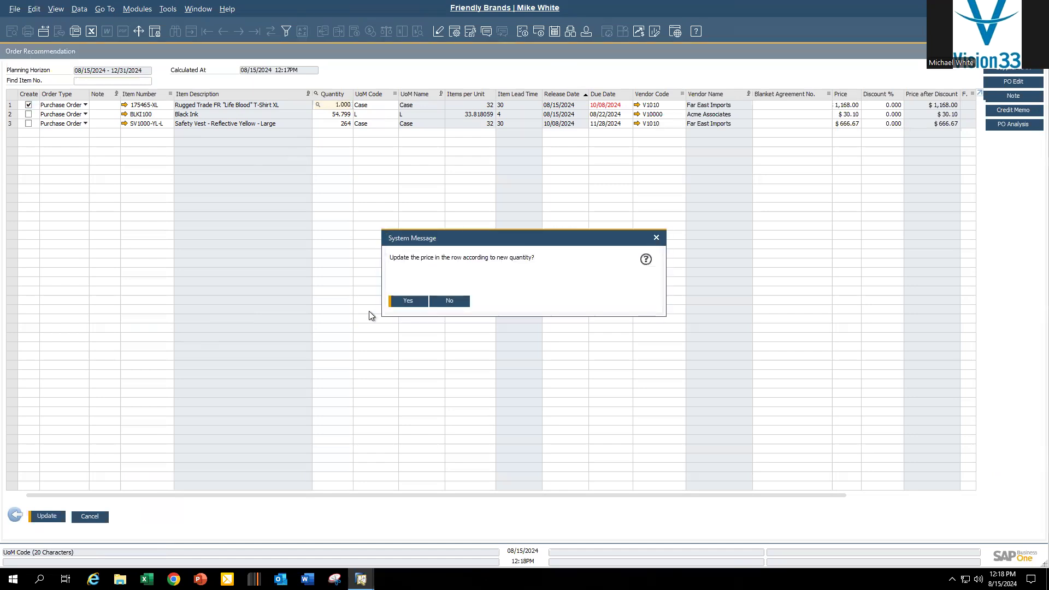
{"action": "left_click", "coordinate": [408, 301]}
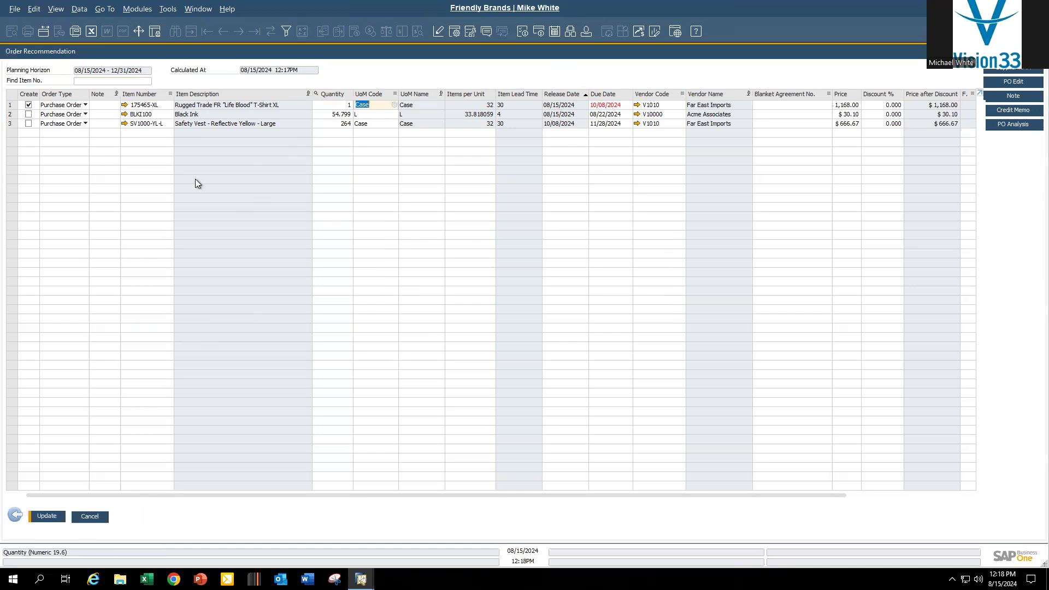
Step: Set the Black Ink recommendation's quantity to 55, accept the price update and mark it for creation
{"action": "left_click", "coordinate": [12, 114]}
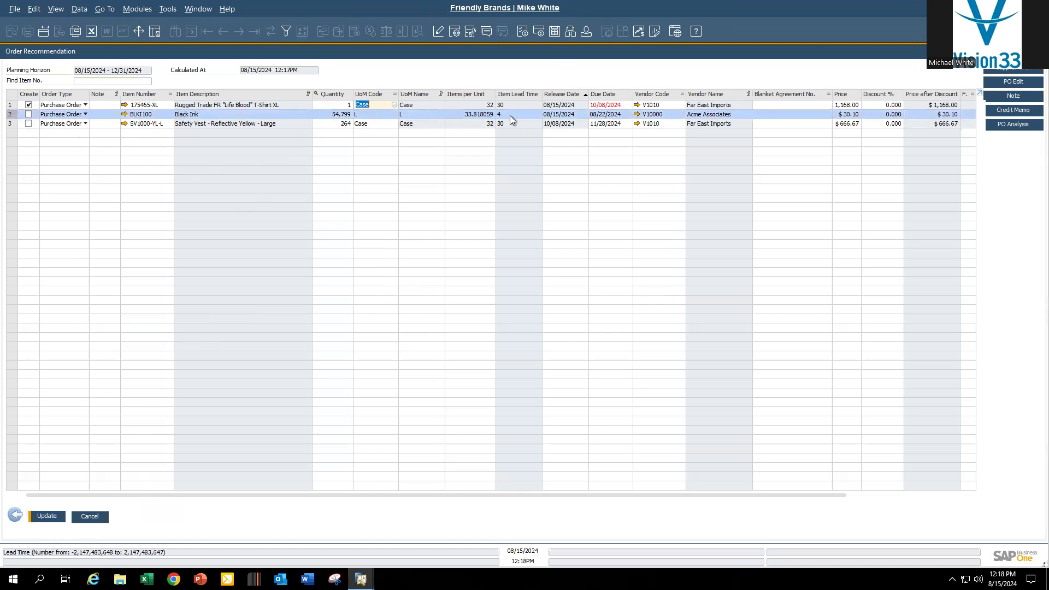
{"action": "left_click", "coordinate": [332, 114]}
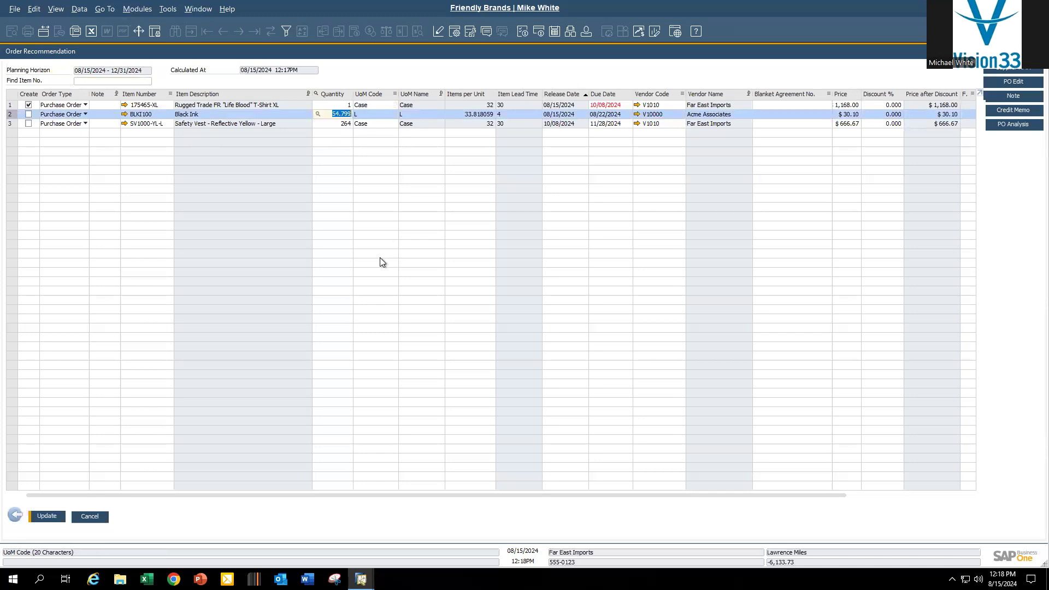
{"action": "type", "text": "5"}
{"action": "key", "text": "Tab"}
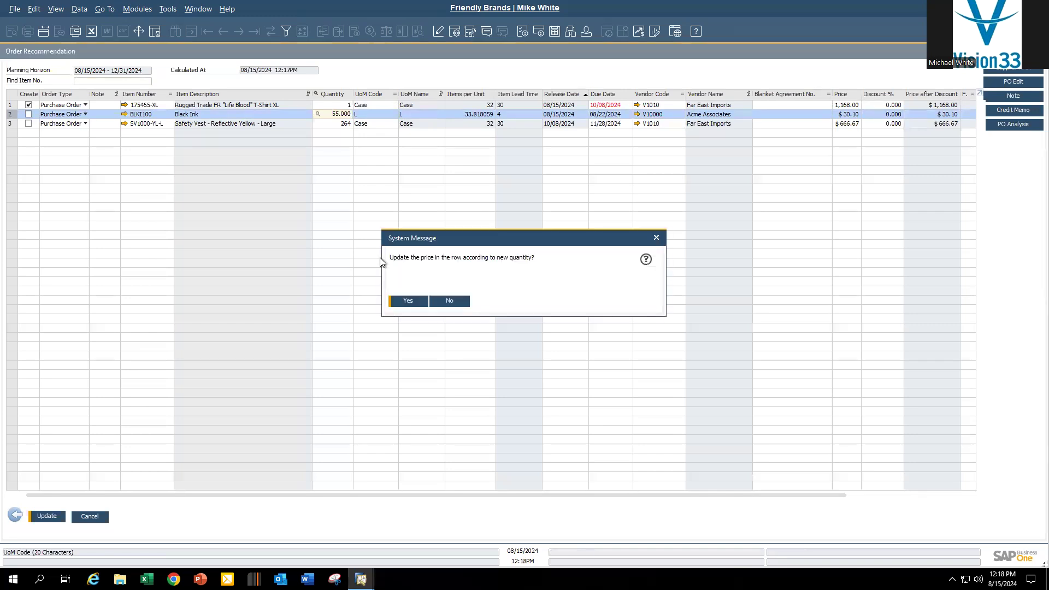
{"action": "left_click", "coordinate": [408, 301]}
{"action": "left_click", "coordinate": [28, 115]}
{"action": "left_click", "coordinate": [29, 124]}
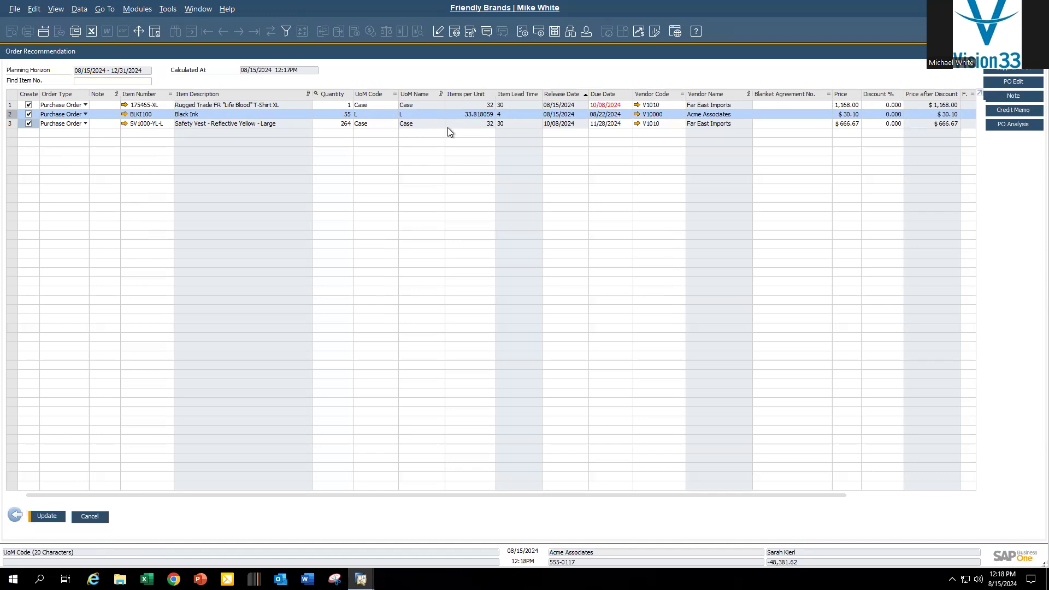
{"action": "left_click", "coordinate": [615, 124]}
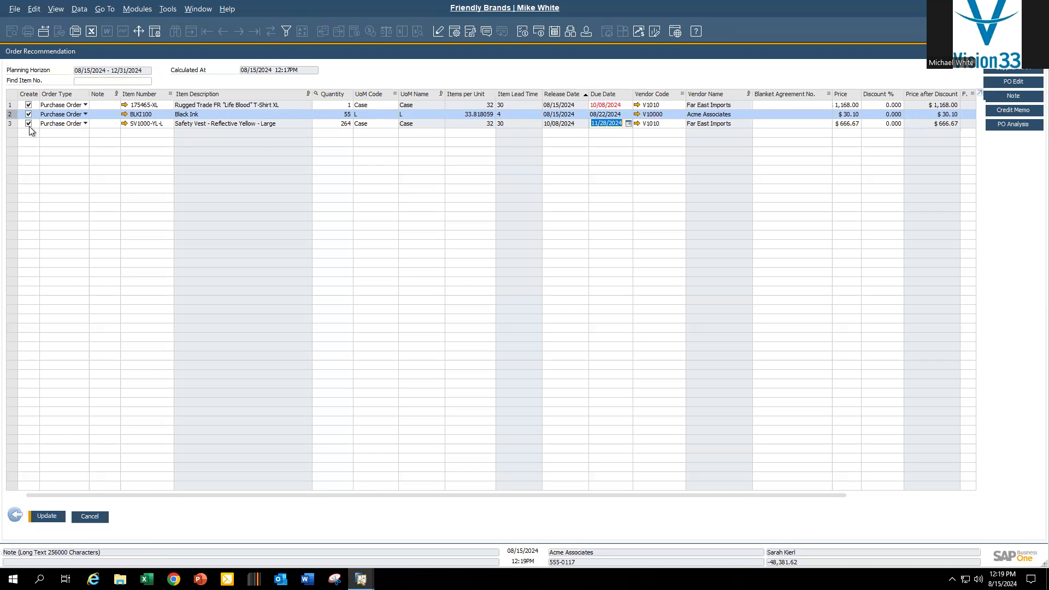
{"action": "left_click", "coordinate": [9, 126]}
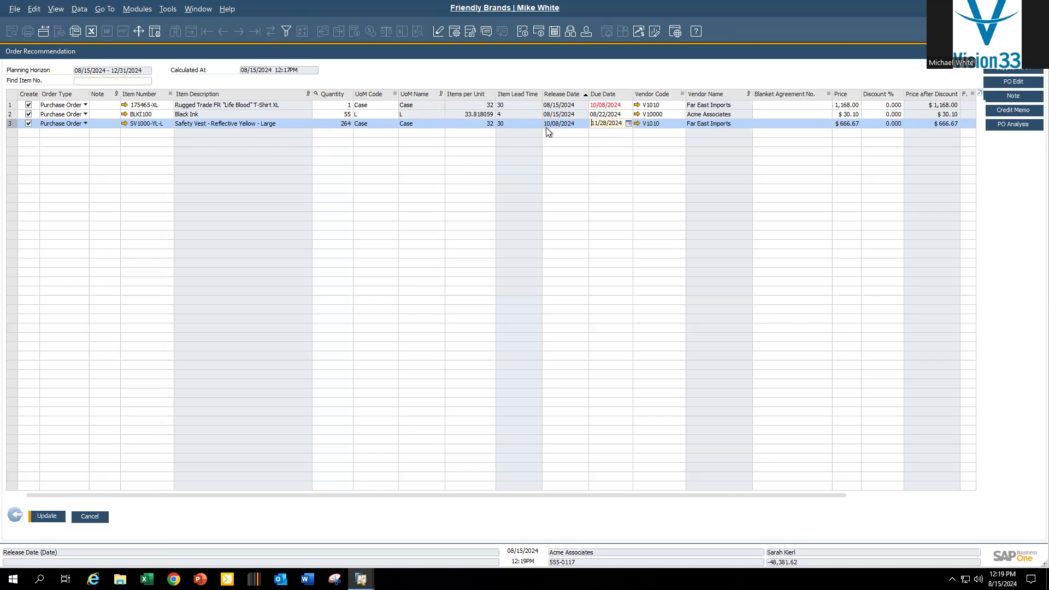
{"action": "left_click", "coordinate": [28, 124]}
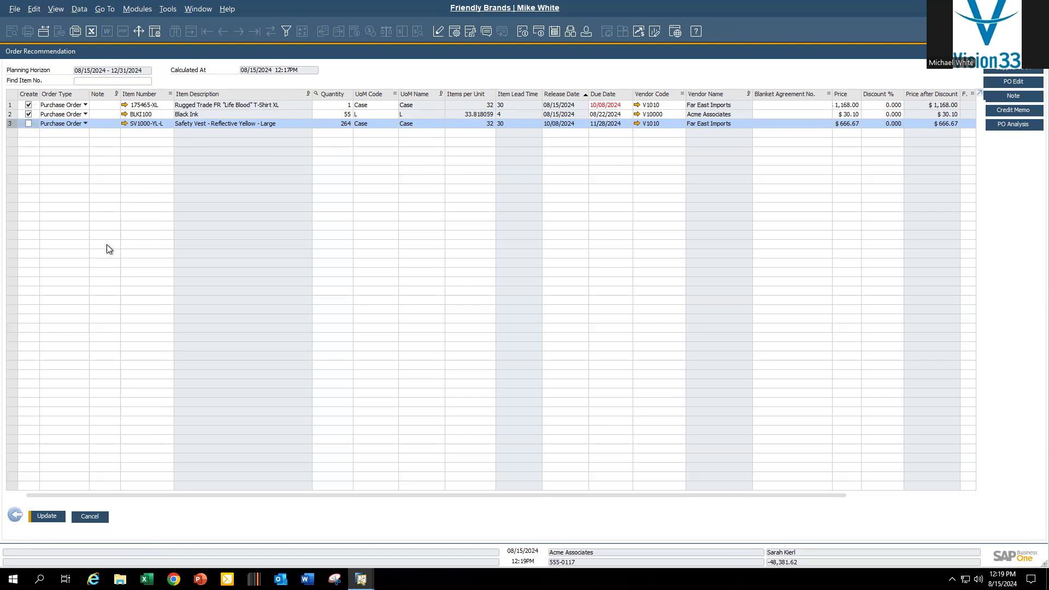
Step: Create the purchase orders for the T-shirt and Black Ink recommendations and close Order Recommendation
{"action": "left_click", "coordinate": [48, 516]}
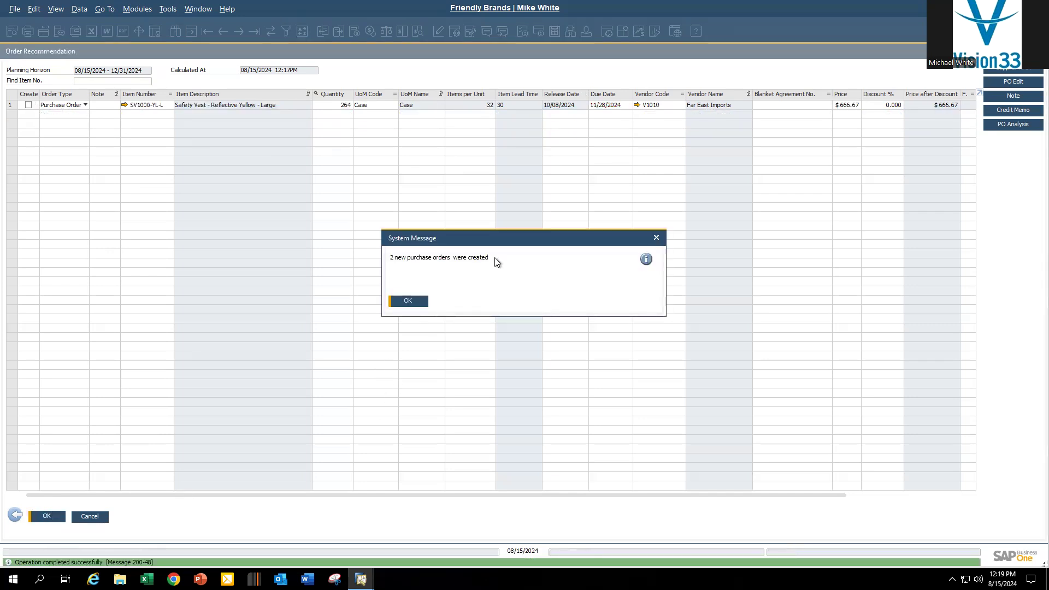
{"action": "left_click", "coordinate": [407, 301]}
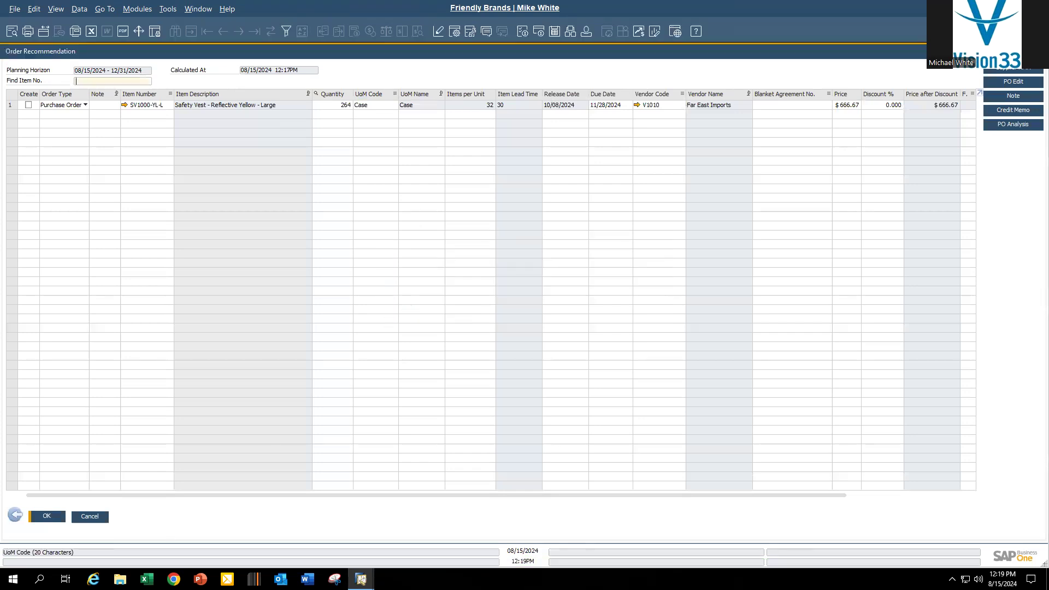
{"action": "left_click", "coordinate": [16, 516]}
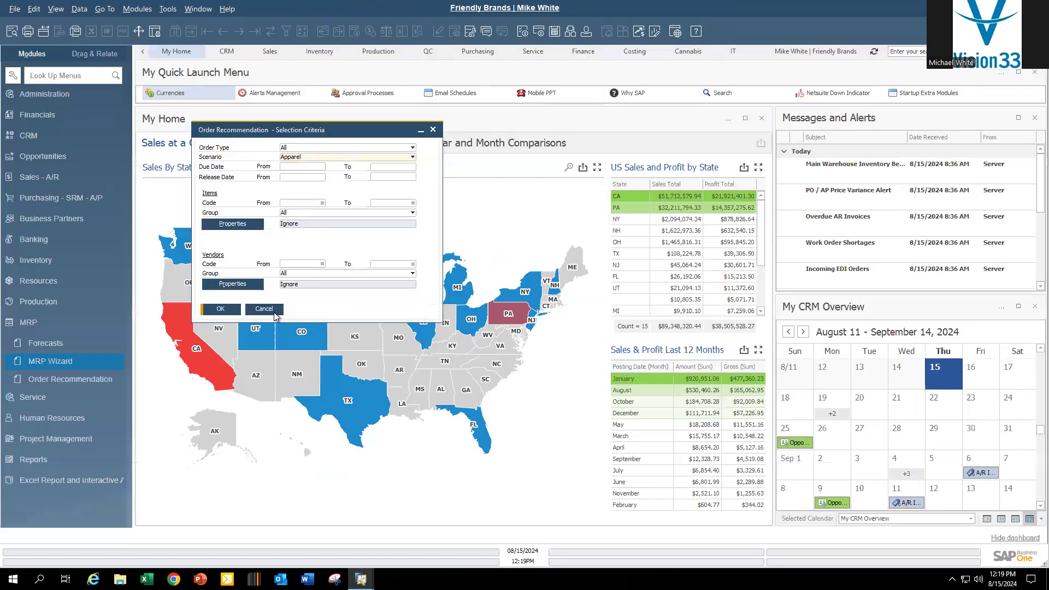
{"action": "left_click", "coordinate": [264, 309]}
Step: Review the latest purchase orders for Far East Imports and Acme Associates, then close the purchase order window
{"action": "left_click", "coordinate": [40, 326]}
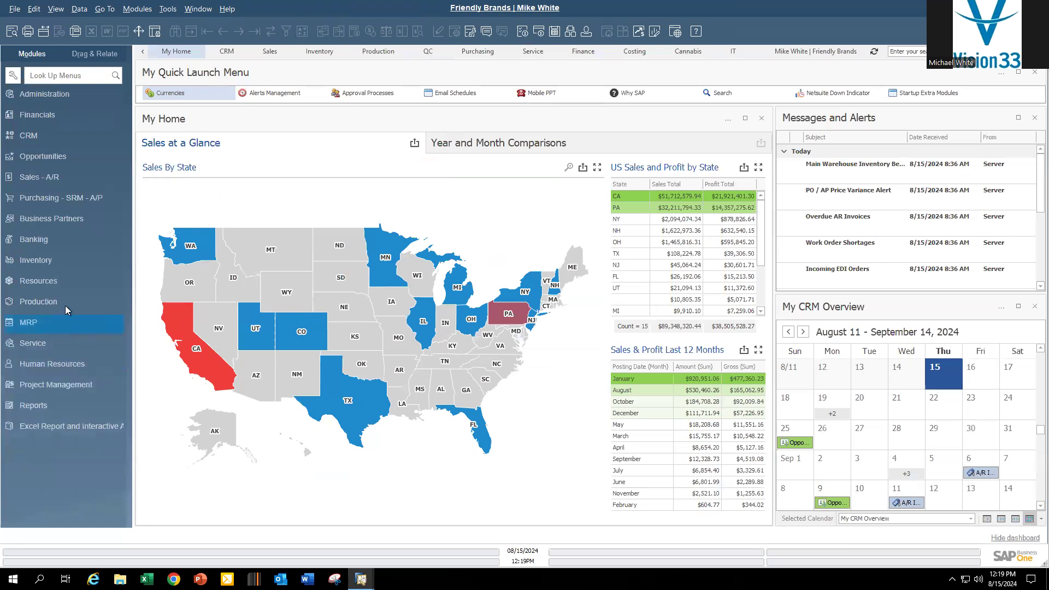
{"action": "left_click", "coordinate": [56, 201]}
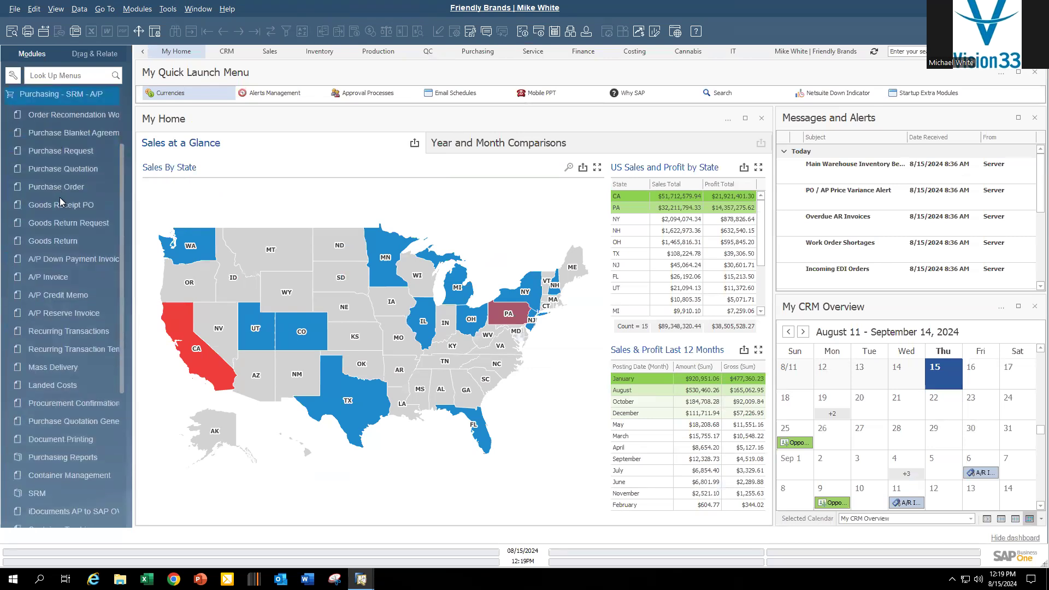
{"action": "left_click", "coordinate": [70, 186]}
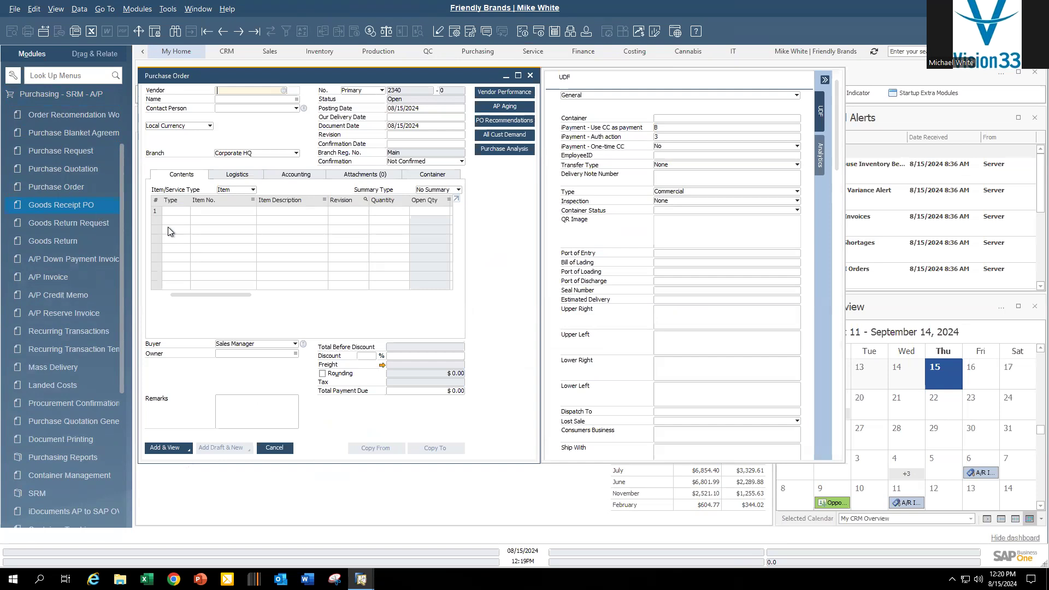
{"action": "left_click", "coordinate": [254, 31]}
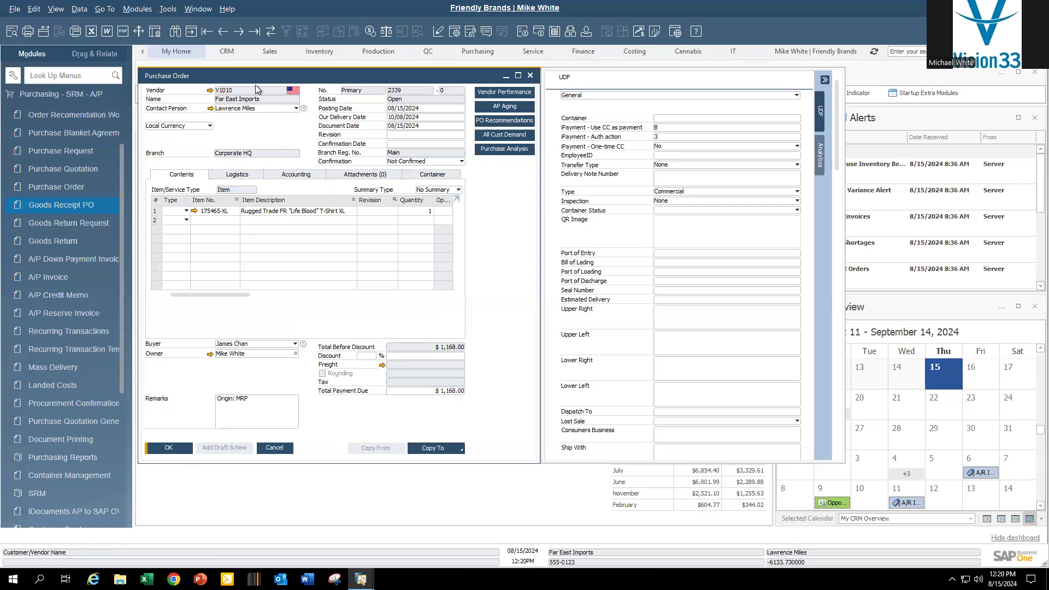
{"action": "left_click", "coordinate": [223, 32]}
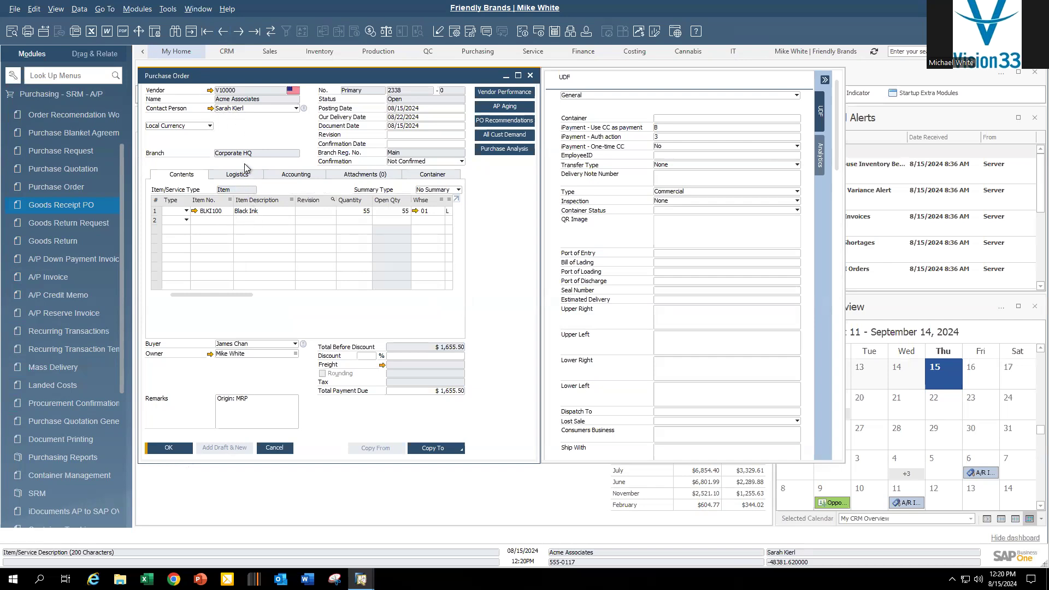
{"action": "left_click", "coordinate": [240, 34]}
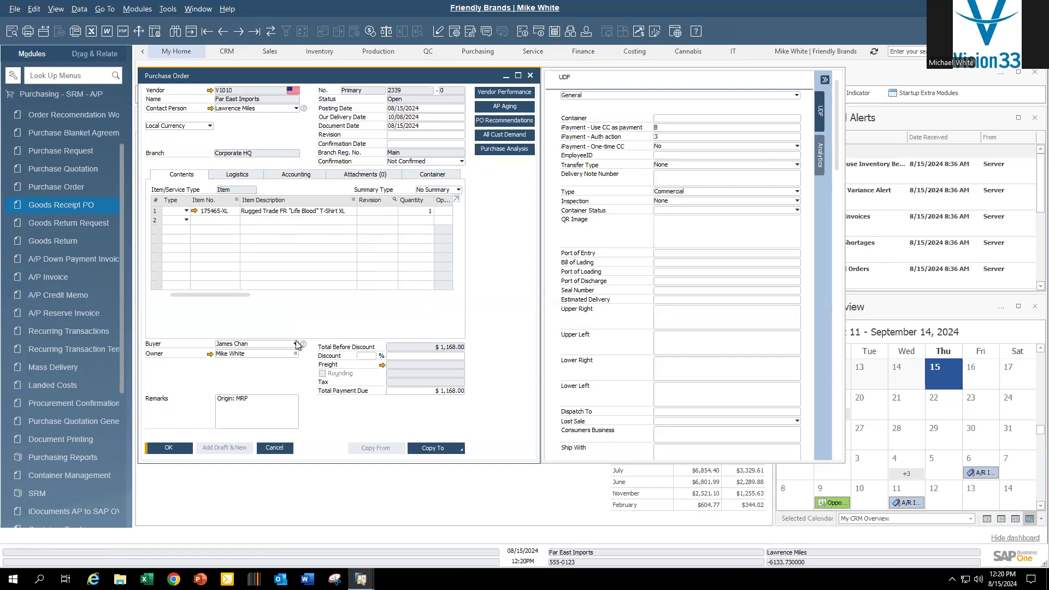
{"action": "left_click", "coordinate": [169, 447]}
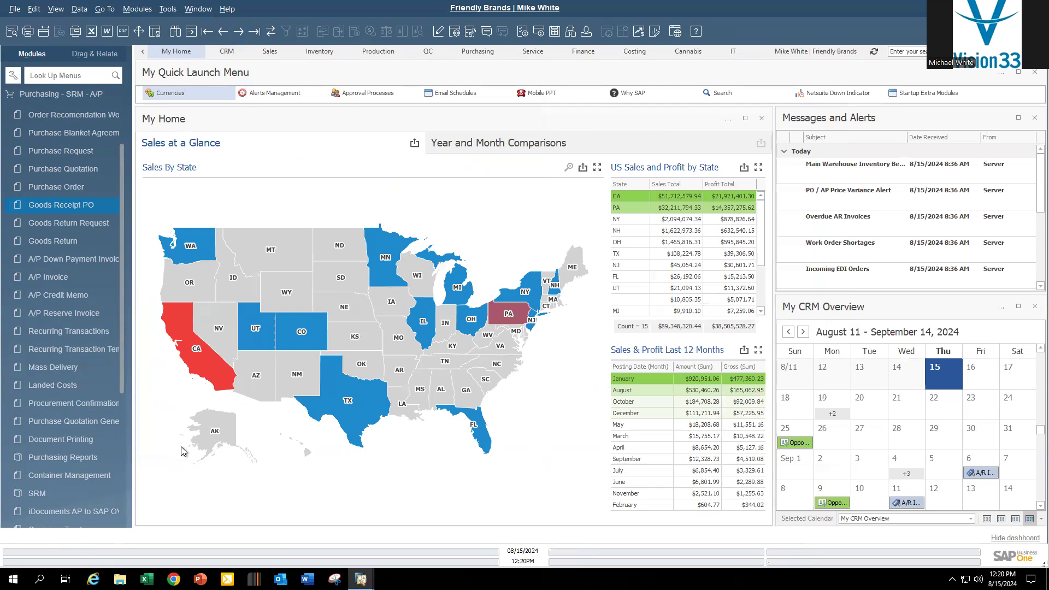
Step: Display Production Demand from MRP on the Production dashboard and maximize the widget
{"action": "mouse_move", "coordinate": [328, 386]}
{"action": "left_click", "coordinate": [321, 53]}
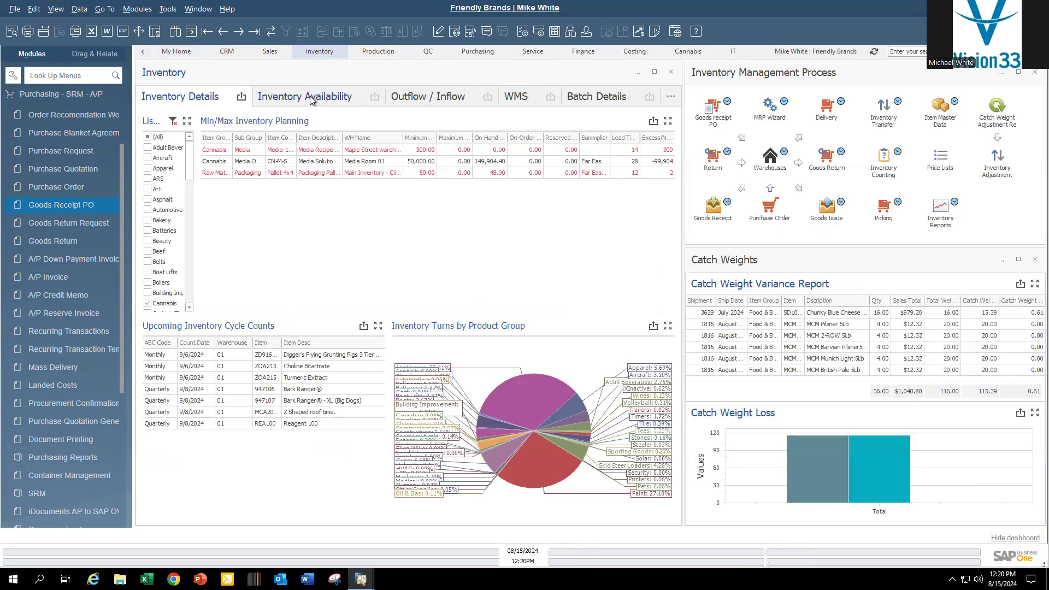
{"action": "left_click", "coordinate": [383, 53]}
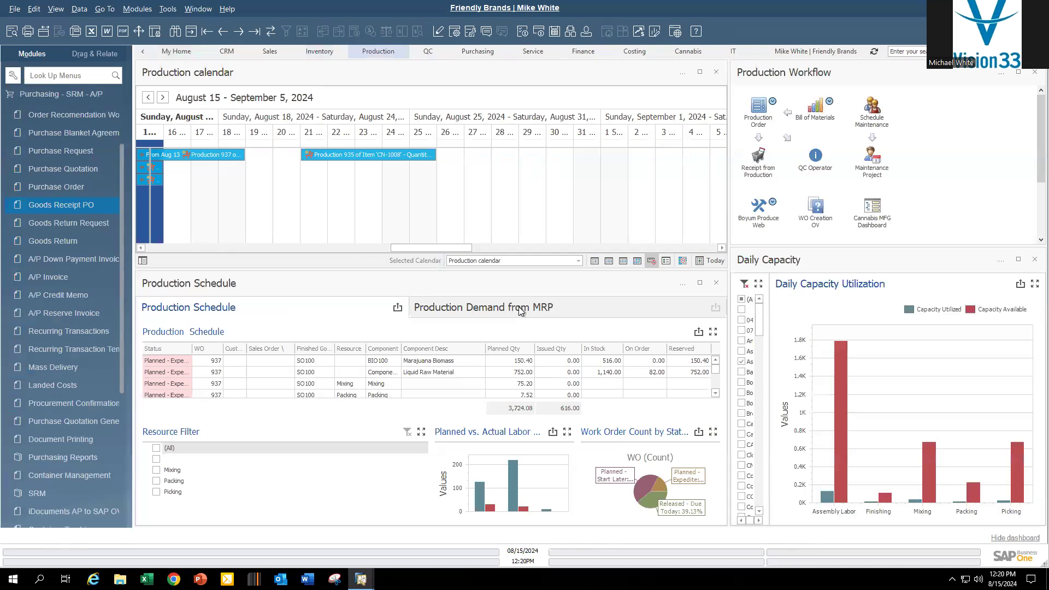
{"action": "left_click", "coordinate": [521, 307]}
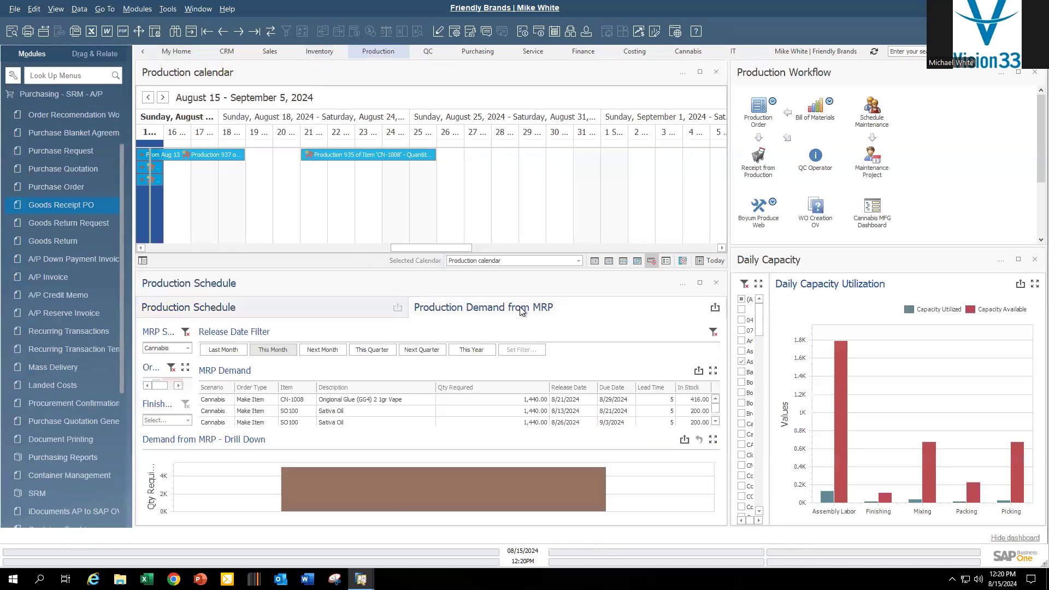
{"action": "left_click", "coordinate": [700, 284]}
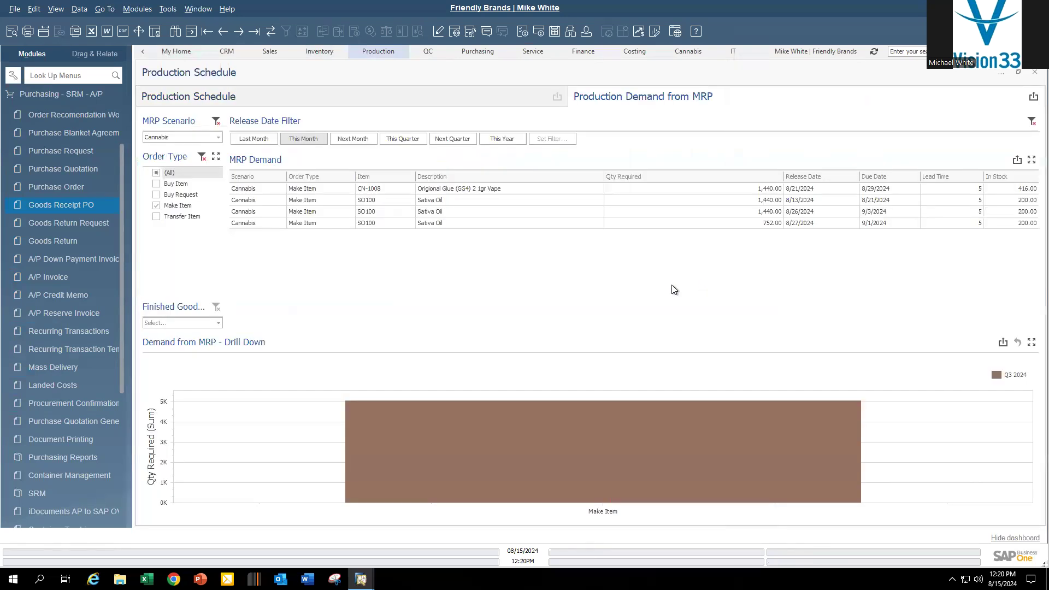
Step: Filter the MRP demand to the Automotive scenario and compare its Buy Item and Make Item orders, ending with Make Item only
{"action": "left_click", "coordinate": [219, 137]}
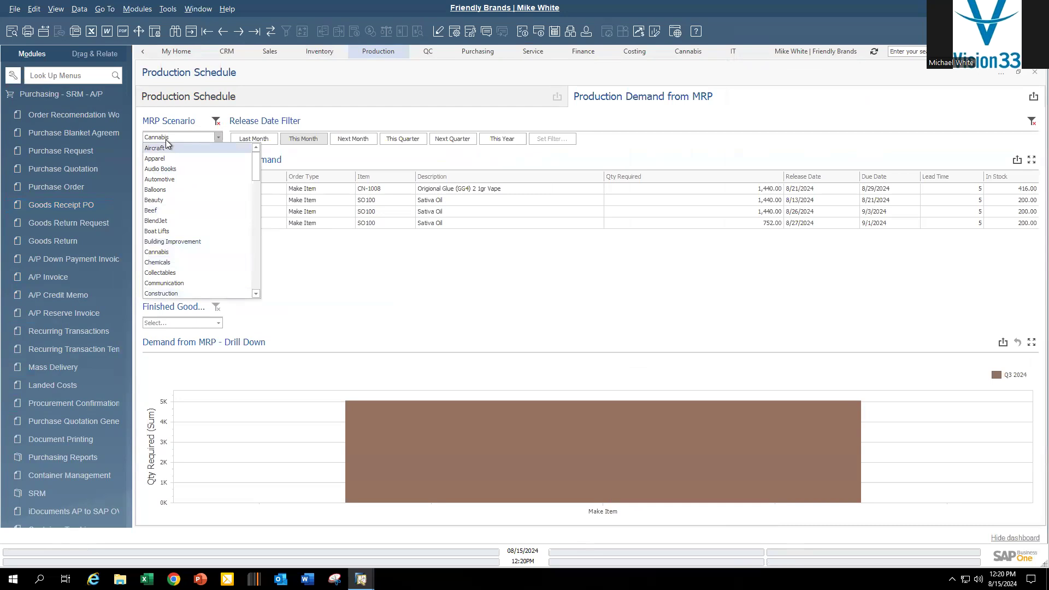
{"action": "left_click", "coordinate": [167, 186]}
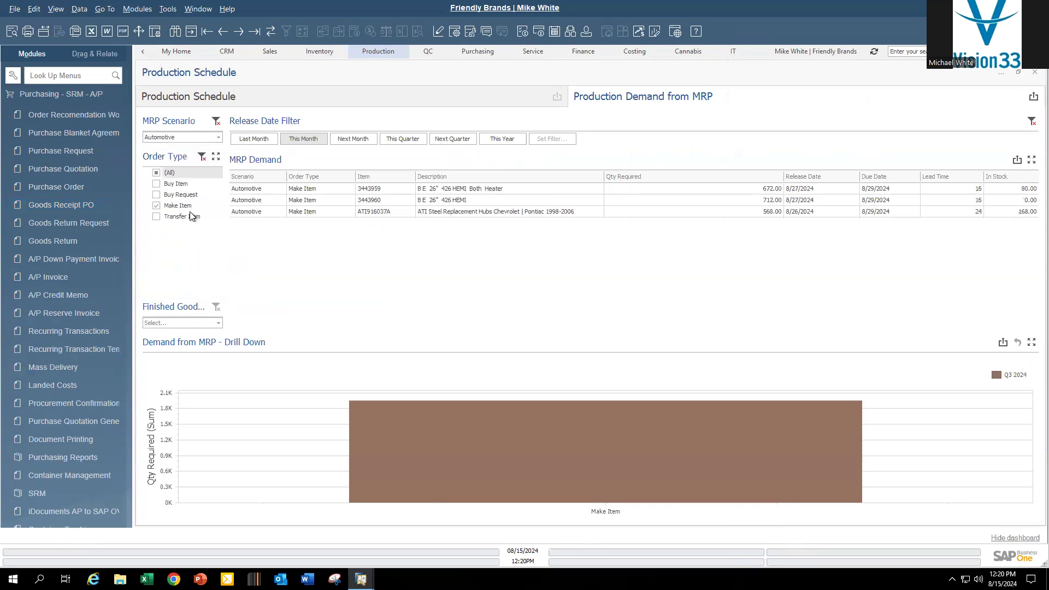
{"action": "left_click", "coordinate": [157, 206]}
{"action": "left_click", "coordinate": [157, 184]}
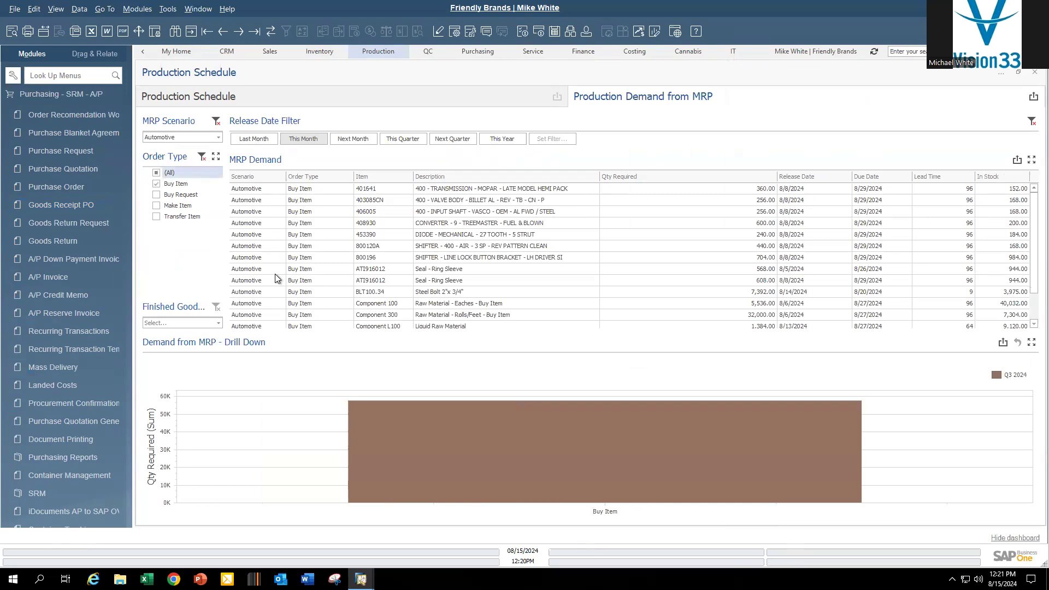
{"action": "left_click", "coordinate": [156, 206]}
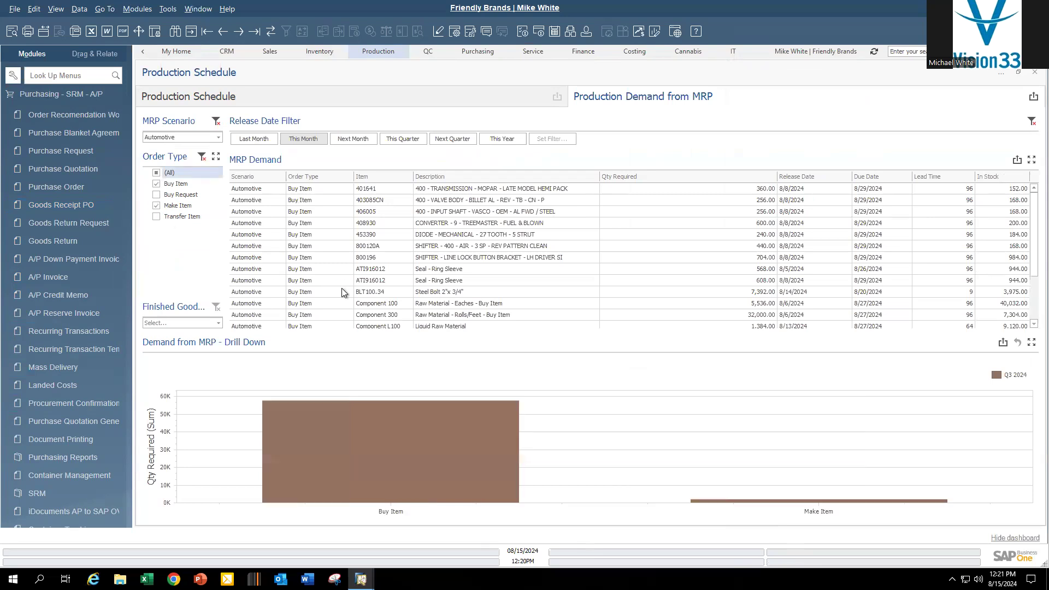
{"action": "left_click", "coordinate": [157, 184]}
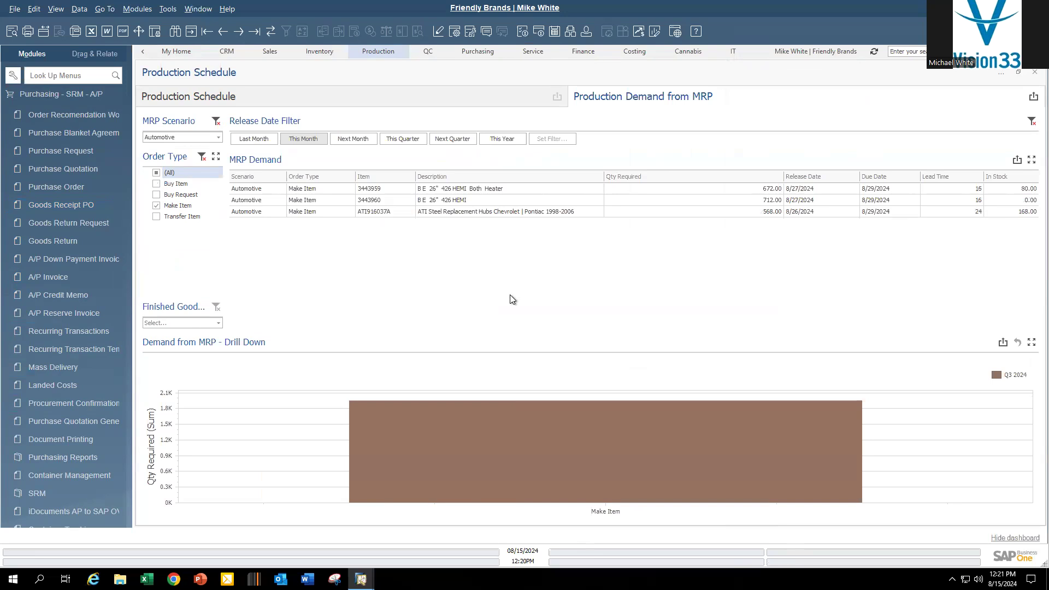
Step: Compare the Automotive Make Item demand by release date for last month, next month, this quarter, next quarter and this year
{"action": "left_click", "coordinate": [35, 94]}
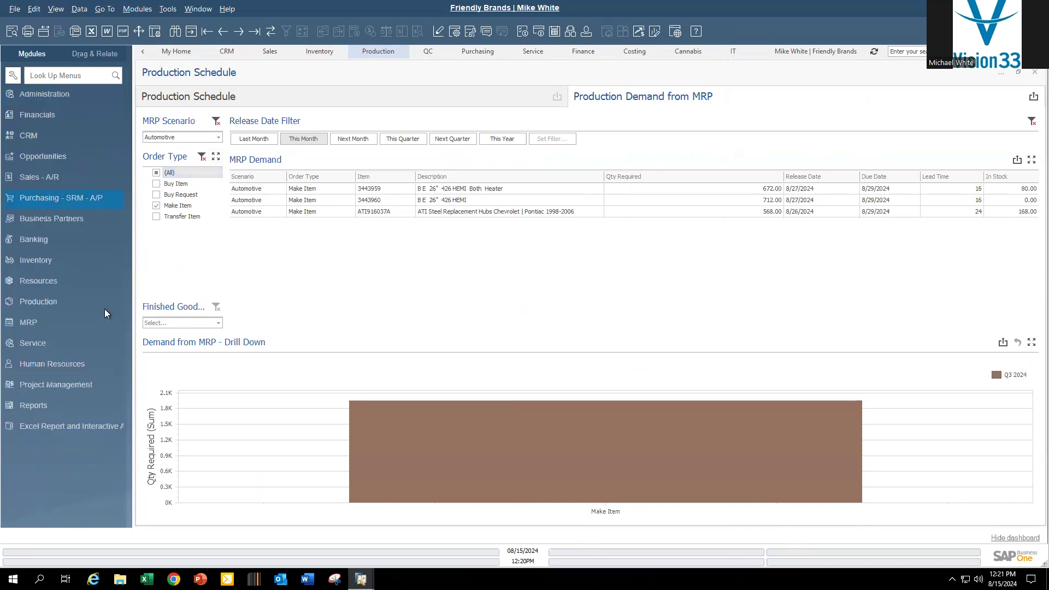
{"action": "left_click", "coordinate": [34, 326]}
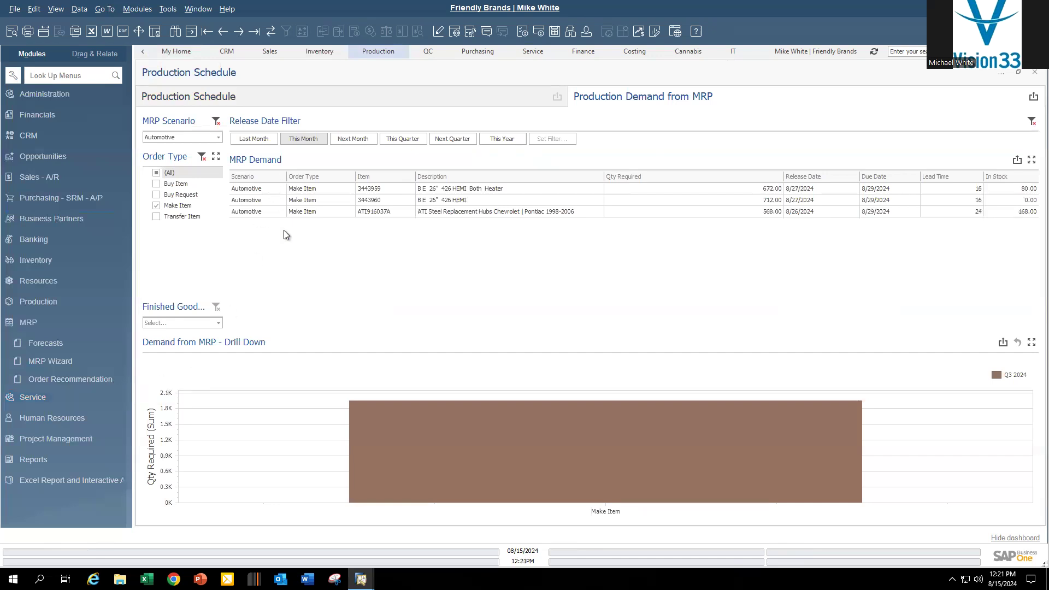
{"action": "left_click", "coordinate": [254, 139]}
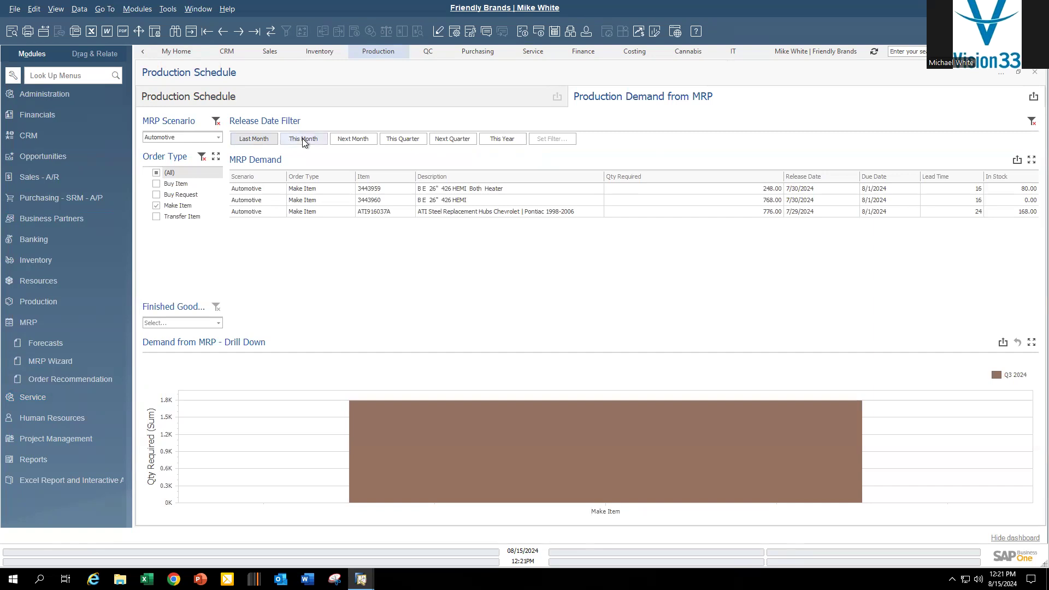
{"action": "left_click", "coordinate": [352, 139]}
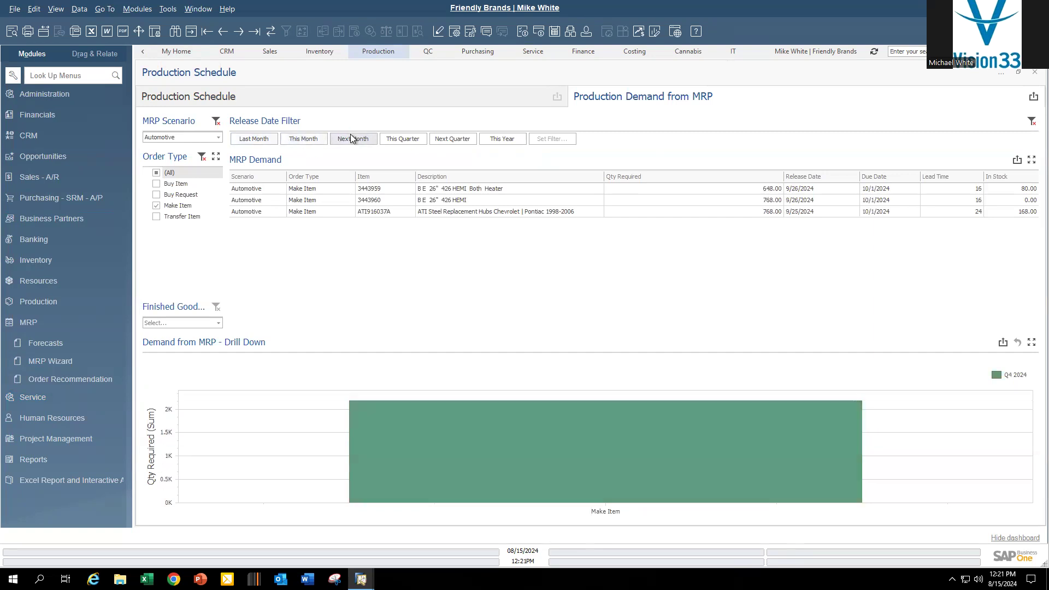
{"action": "left_click", "coordinate": [410, 143]}
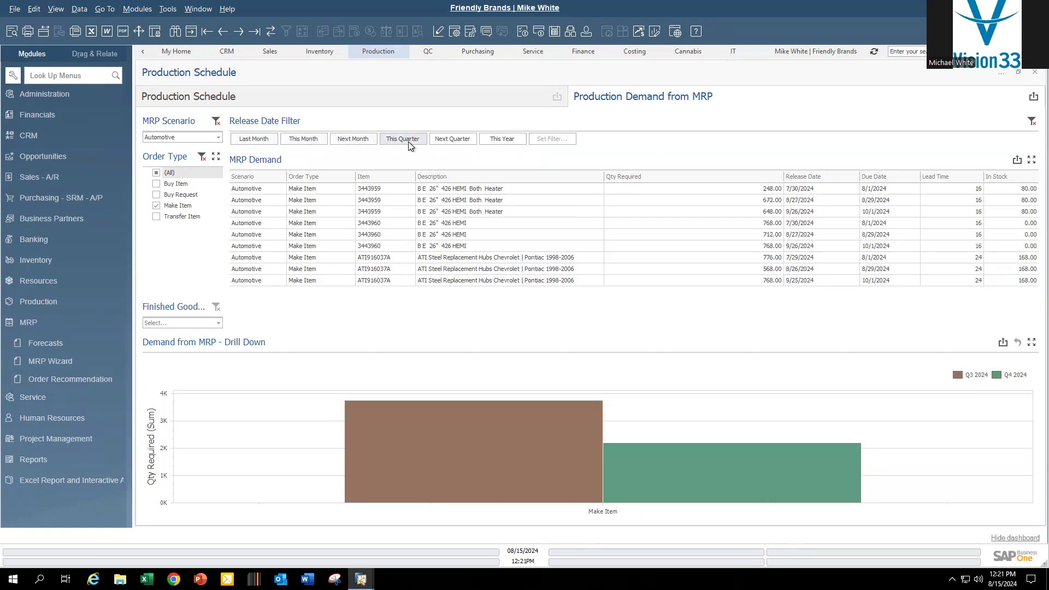
{"action": "left_click", "coordinate": [452, 140]}
{"action": "left_click", "coordinate": [503, 141]}
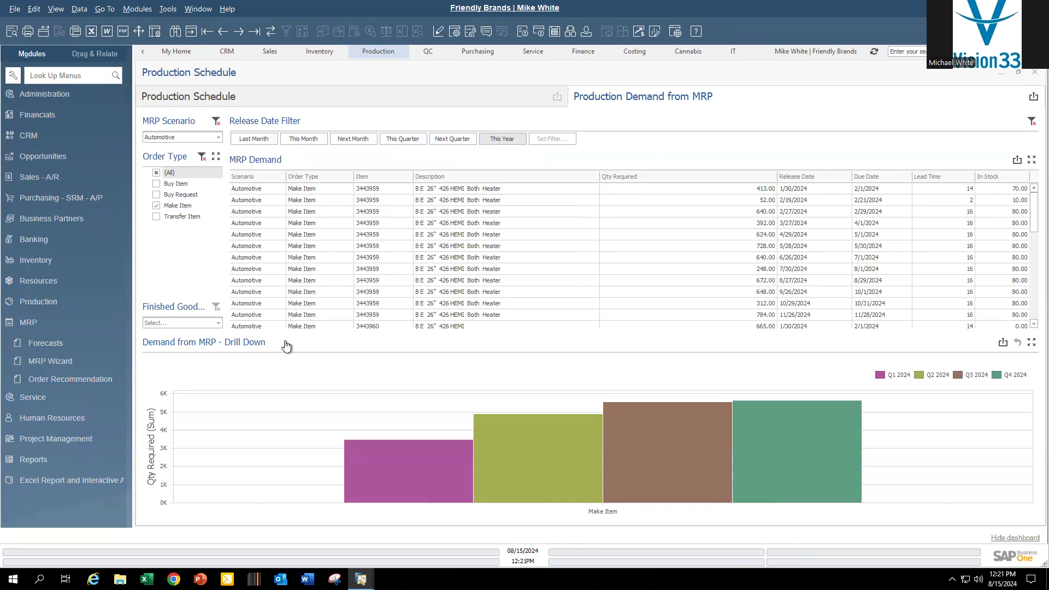
{"action": "left_click", "coordinate": [24, 323]}
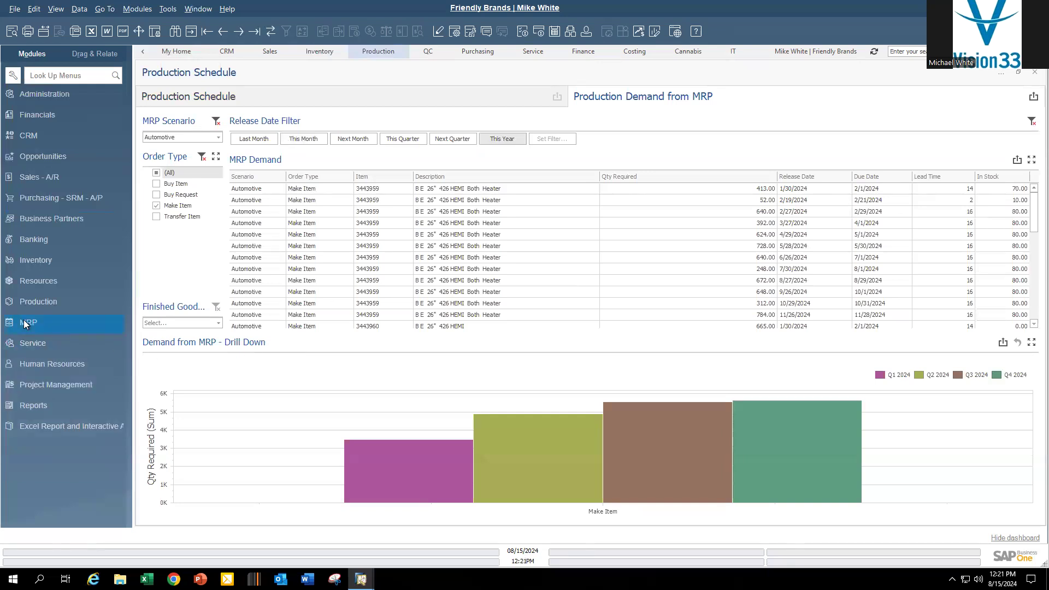